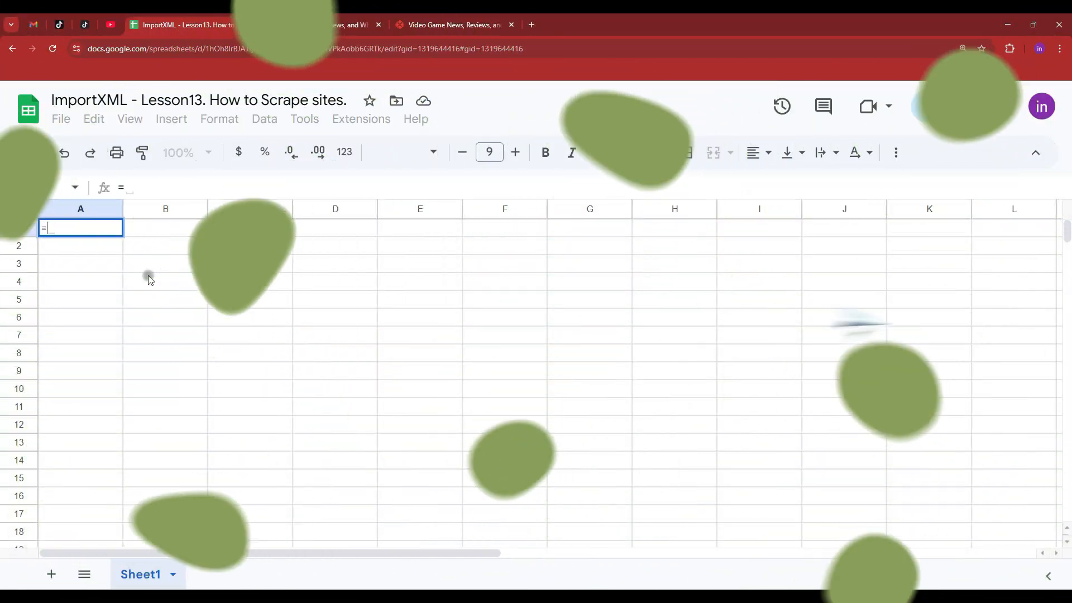
Start an IMPORTXML formula in cell A1 with an empty quoted URL argument
text(imp)
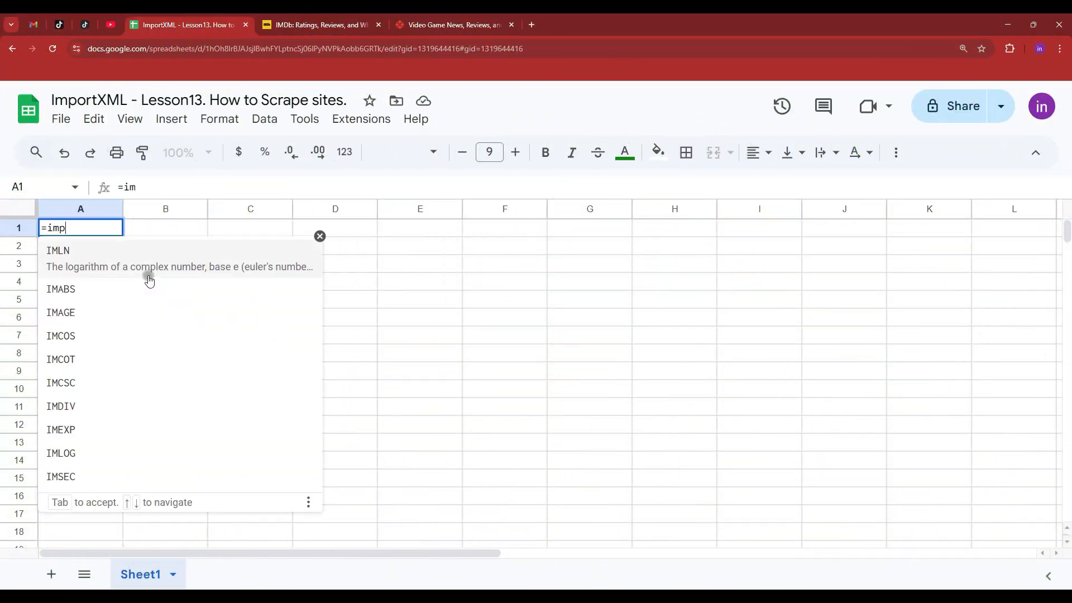
text(or)
click(149, 279)
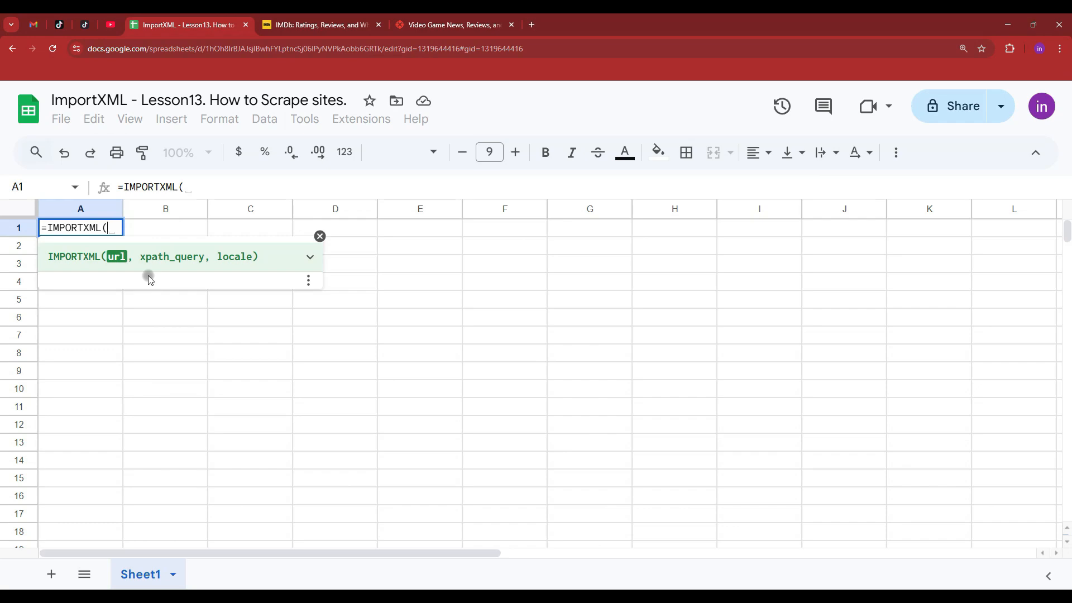
text("")
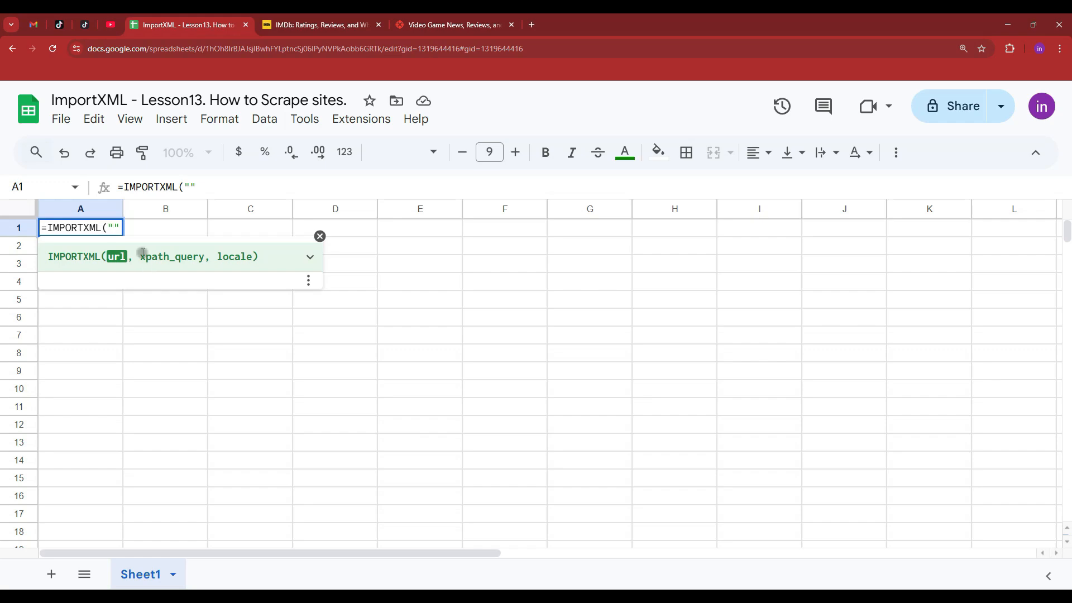
click(471, 31)
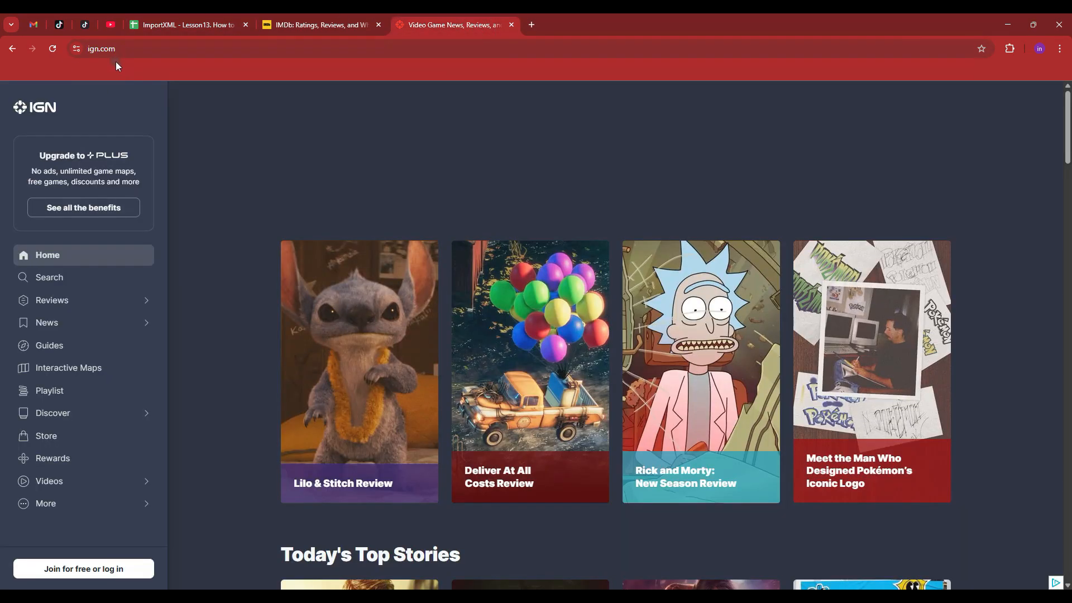
key(ctrl+l)
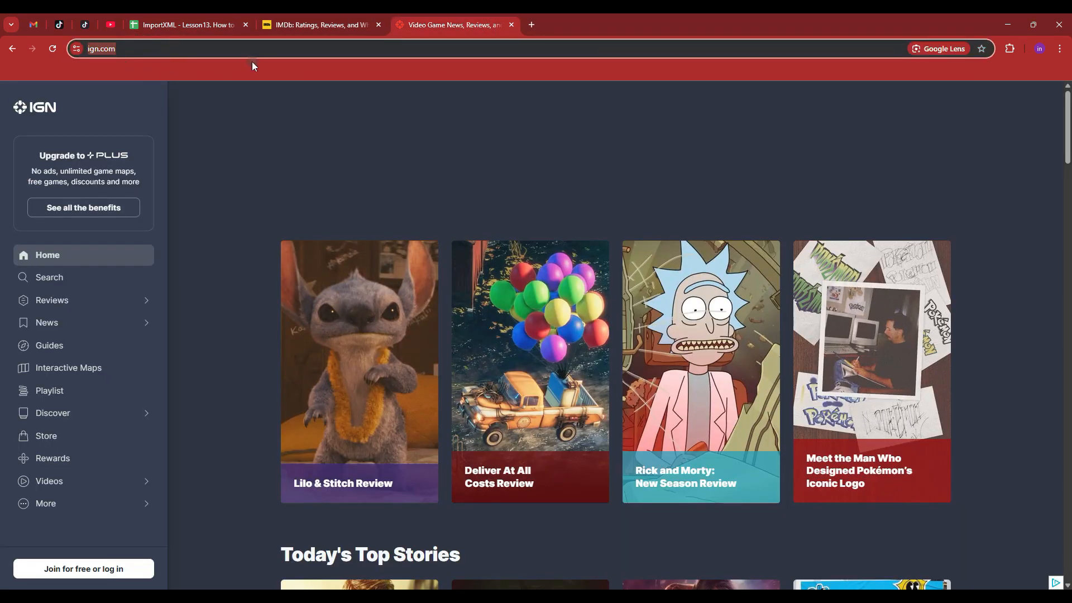
click(201, 28)
click(113, 224)
text(https://www.ign.com/)
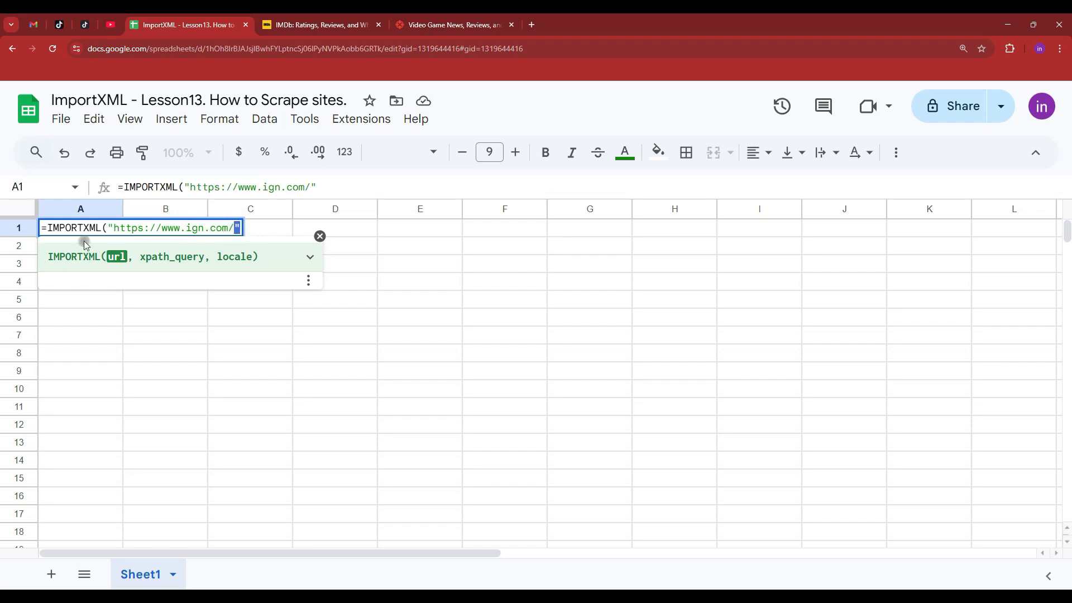
Add an empty quoted xpath_query argument after the URL and expand the function help
click(111, 226)
click(240, 229)
text(, )
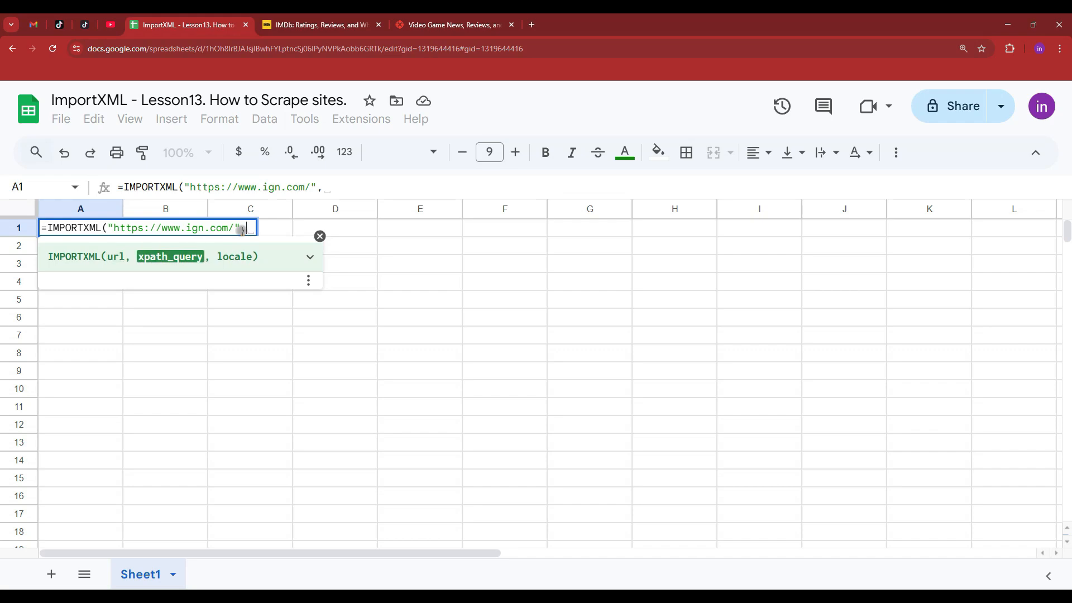
text(")
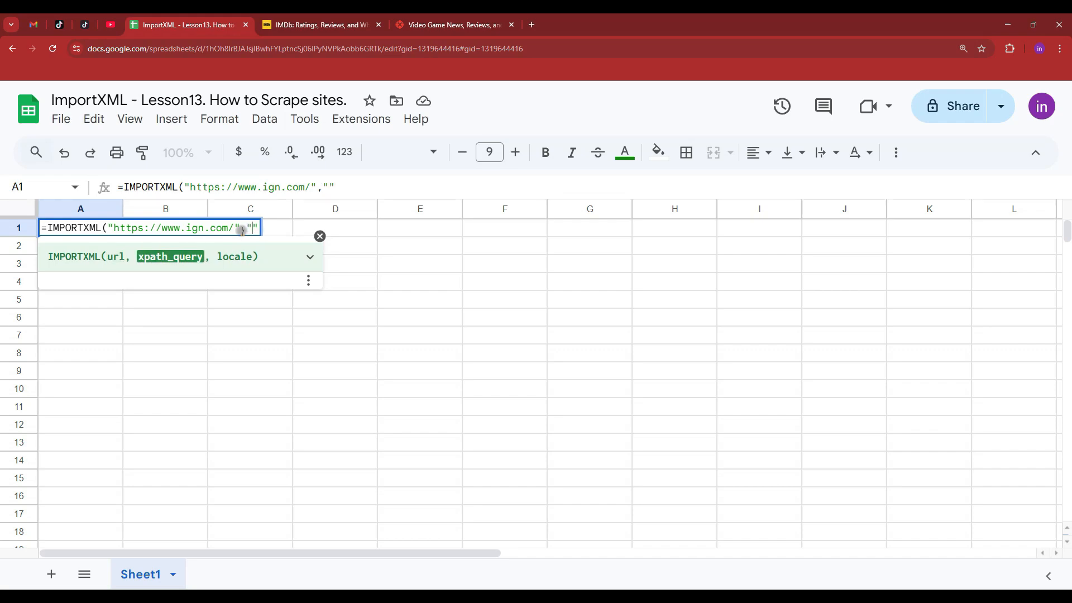
click(311, 259)
Switch to the IGN home page and open the browser's developer tools to inspect its elements
click(433, 25)
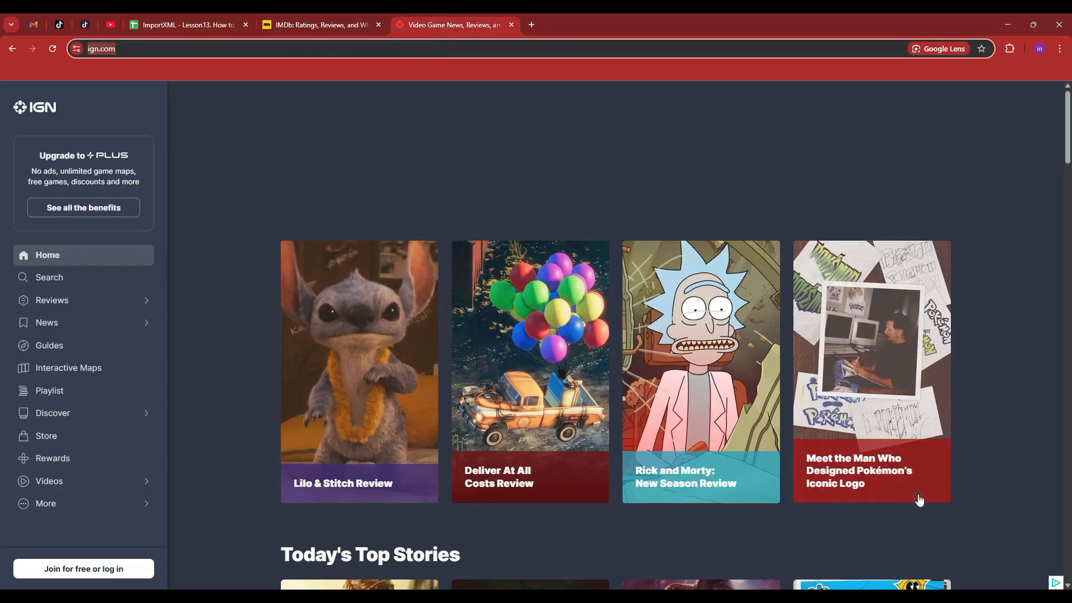
scroll(577, 418, down, 5)
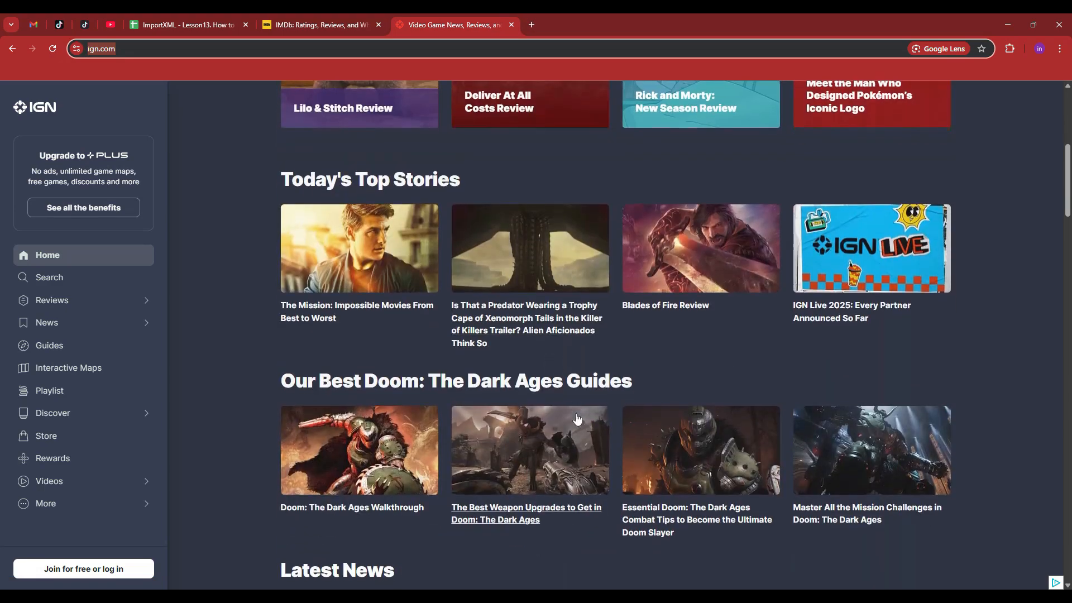
scroll(577, 418, down, 6)
scroll(685, 442, up, 6)
scroll(470, 377, up, 5)
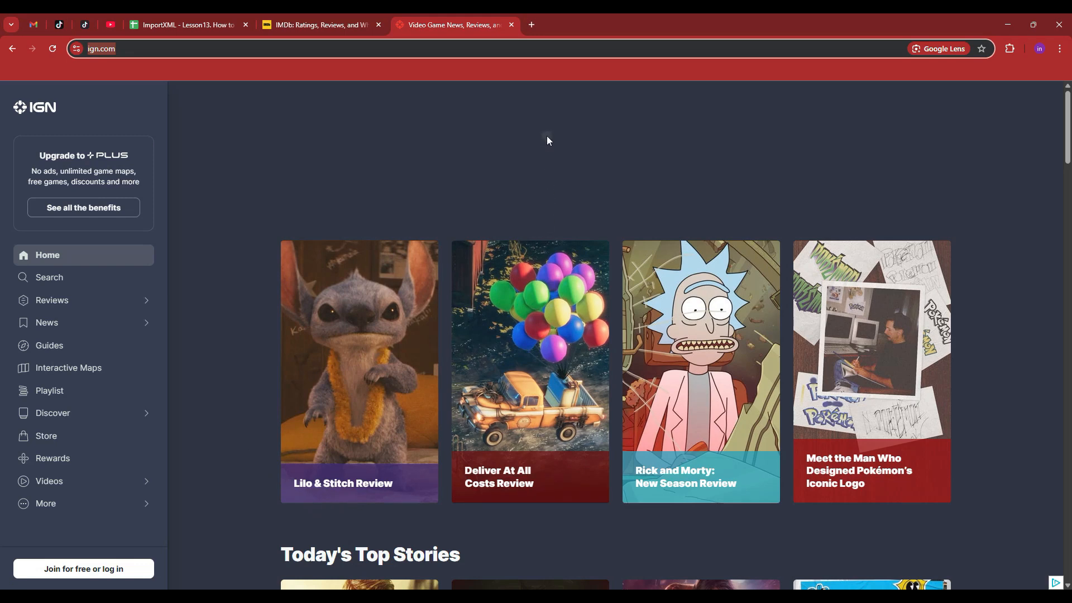
right_click(374, 107)
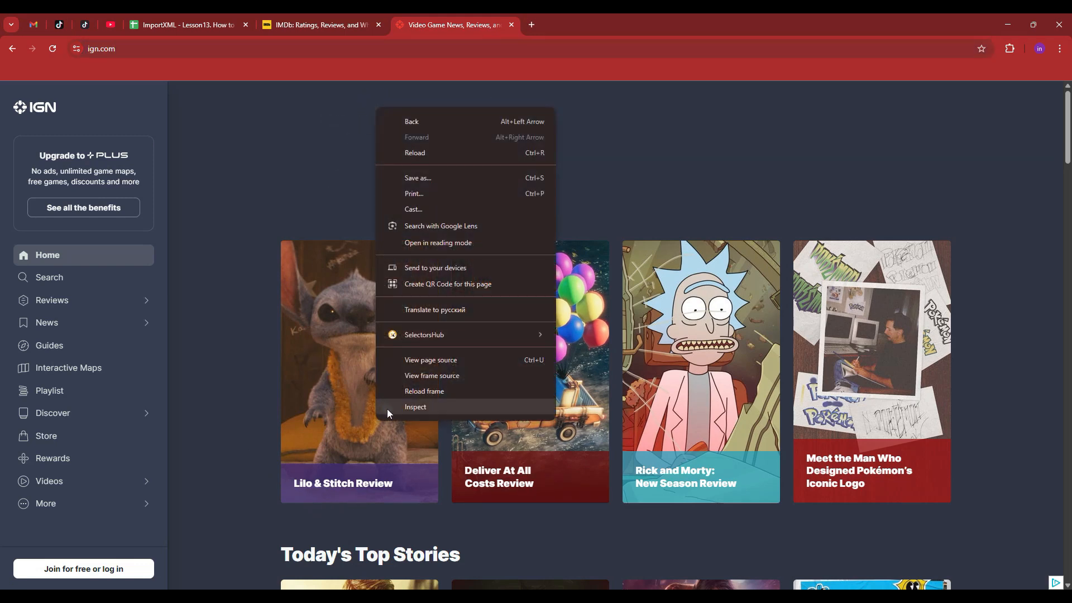
click(433, 407)
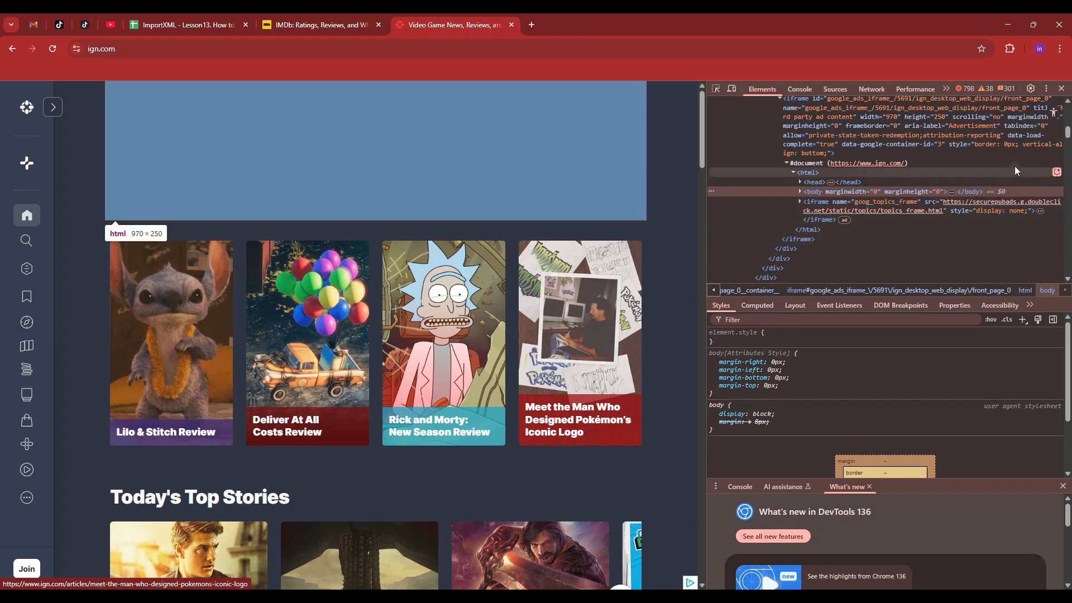
scroll(871, 224, up, 10)
scroll(871, 241, down, 5)
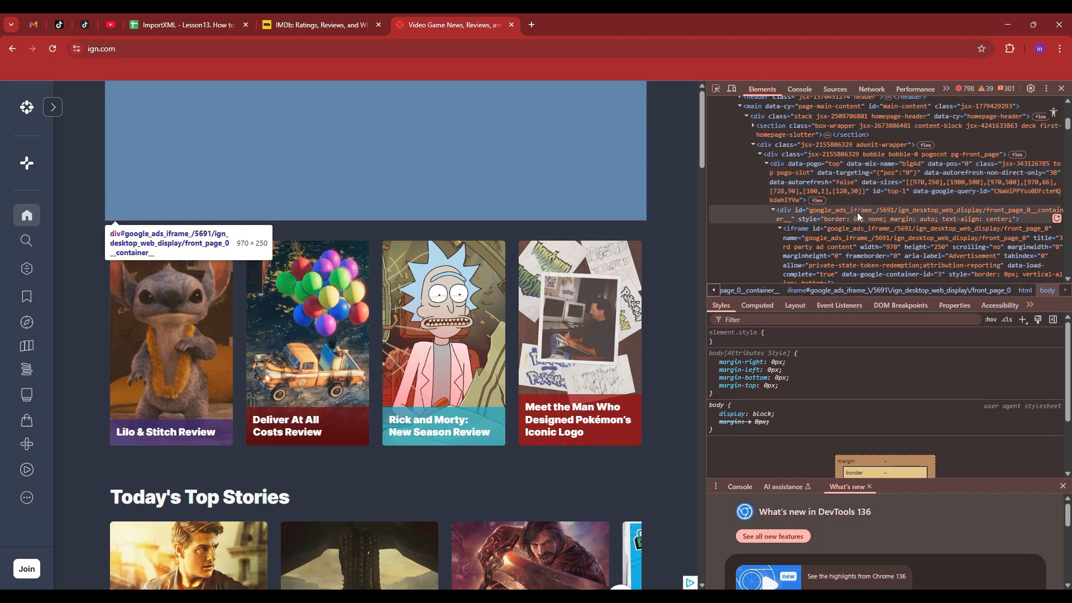
Pick the Lilo & Stitch Review image with the element selector and copy the XPath of its img element
click(716, 89)
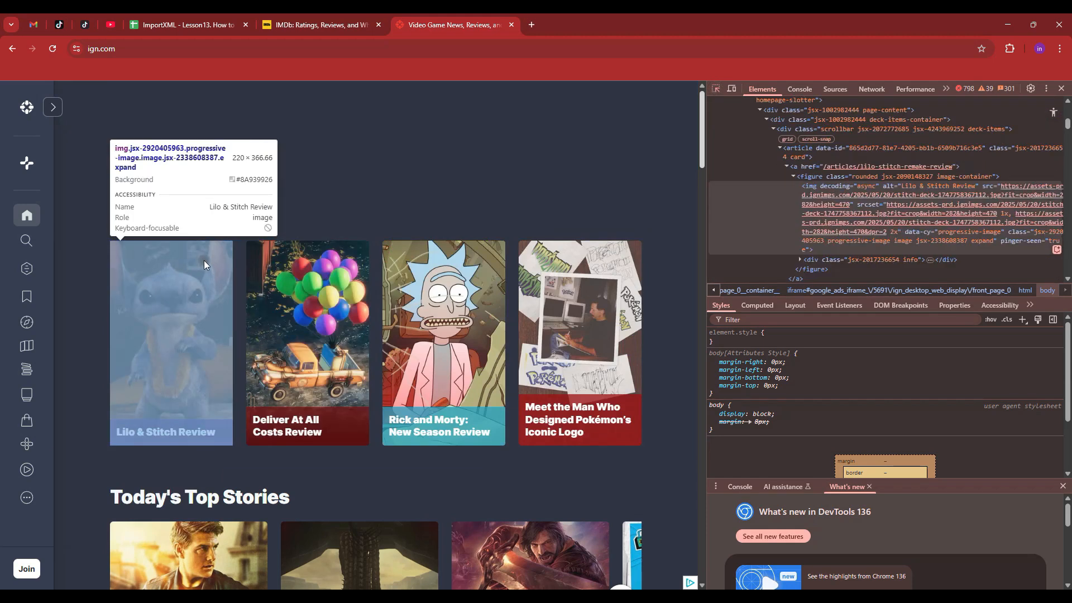
click(203, 260)
mouse_move(889, 164)
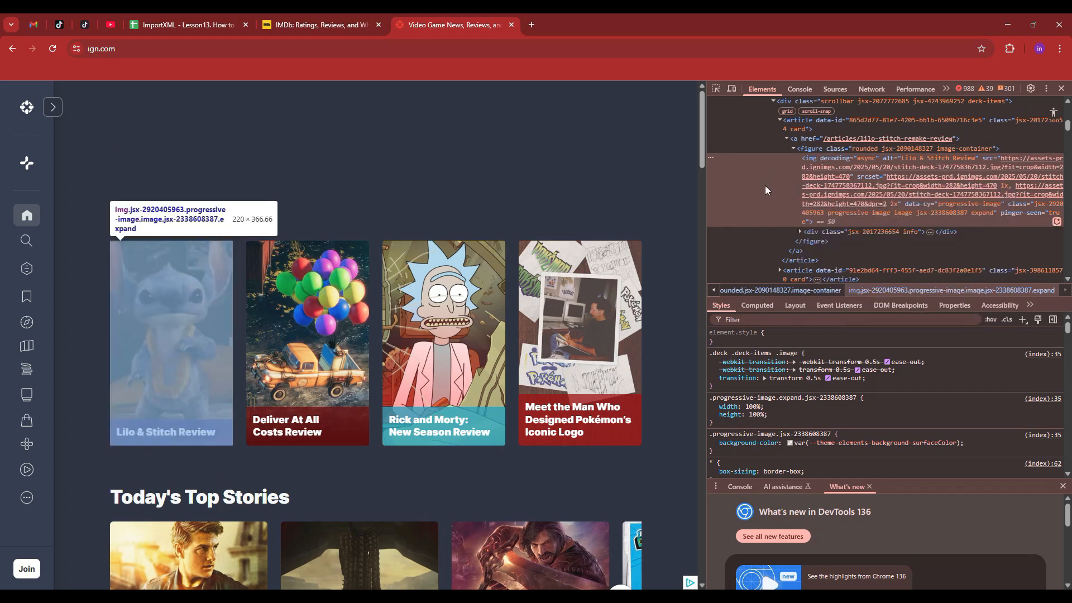
right_click(823, 164)
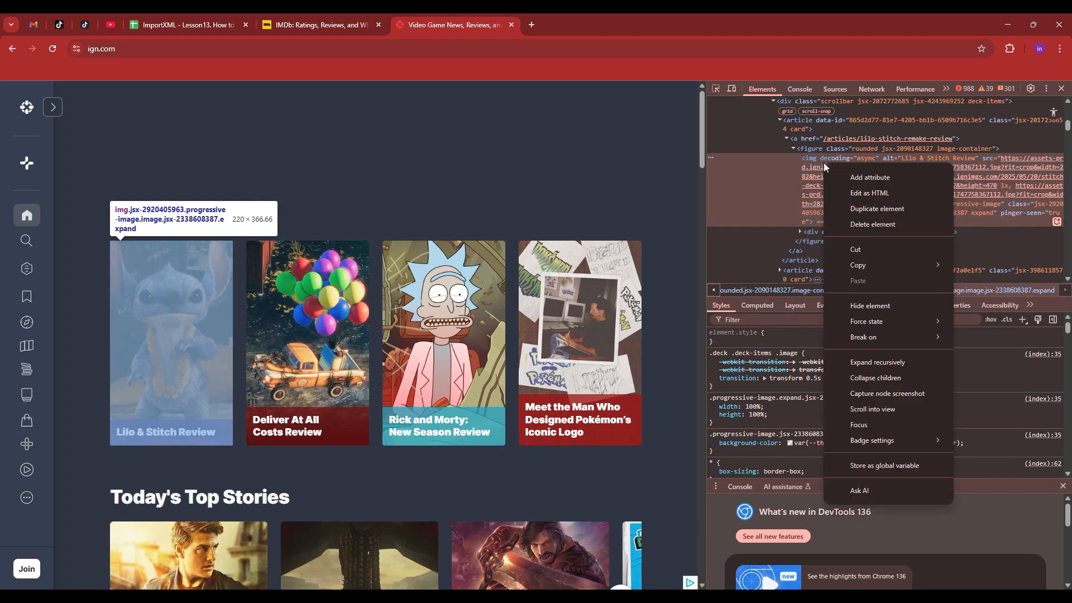
mouse_move(859, 265)
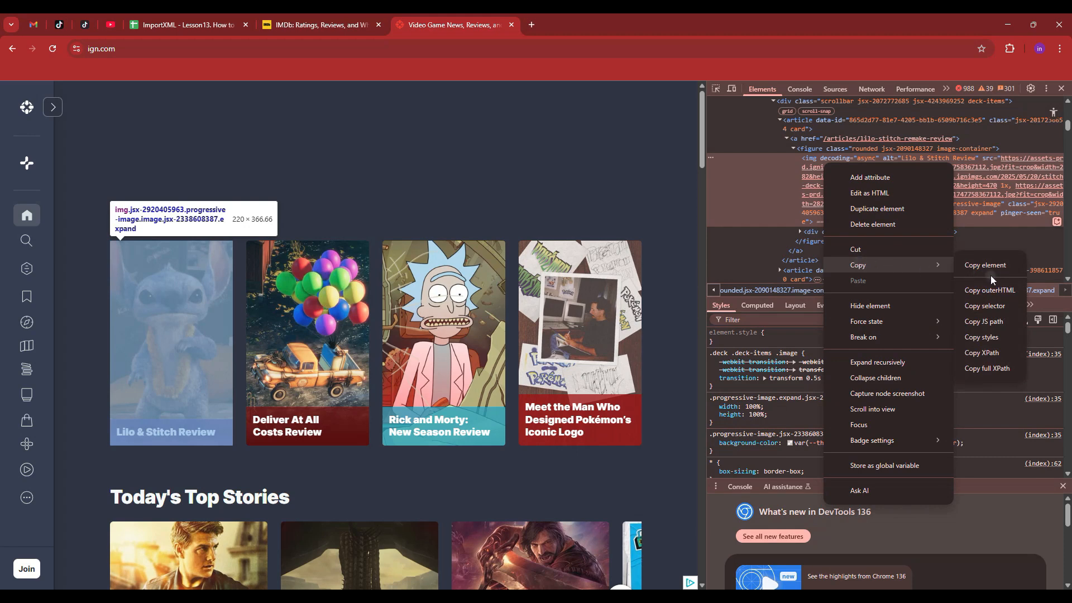
click(986, 357)
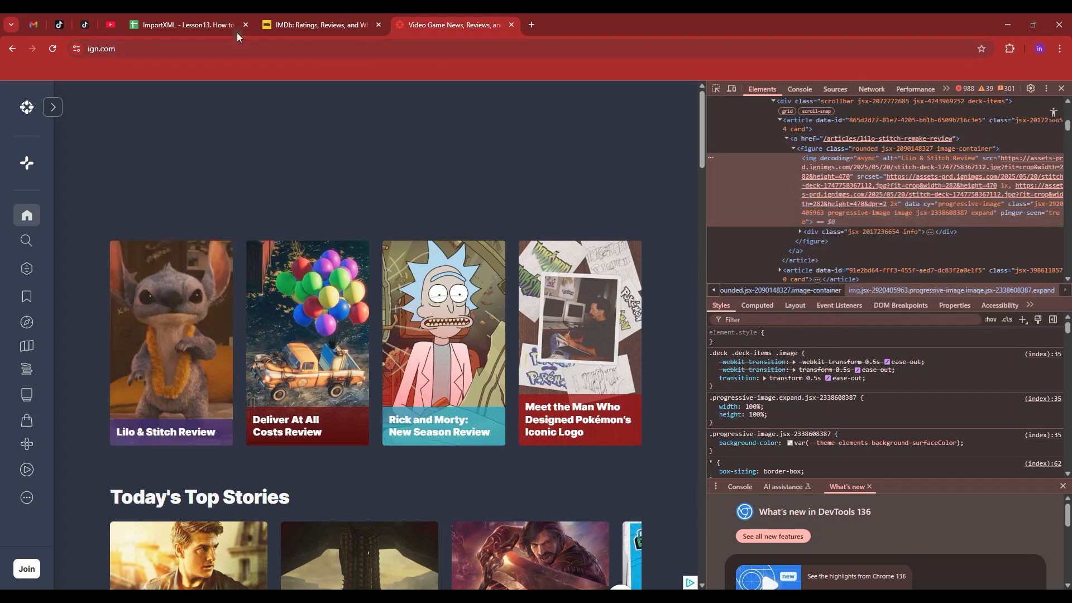
Paste the image's XPath as the formula's xpath_query in A1 and change the double quotes around main-content to single quotes
click(183, 26)
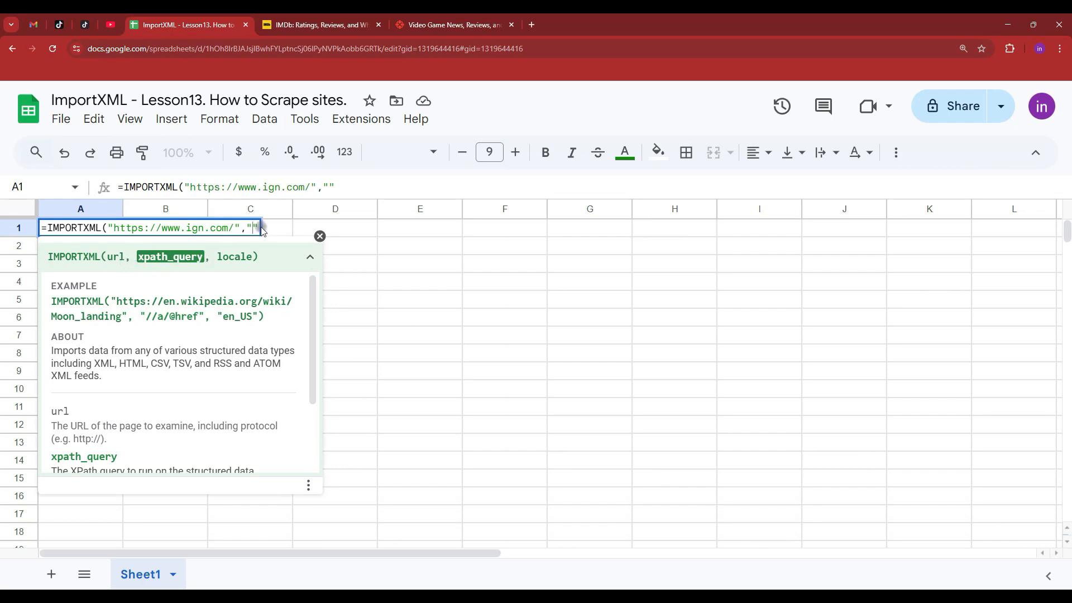
key(ctrl+v)
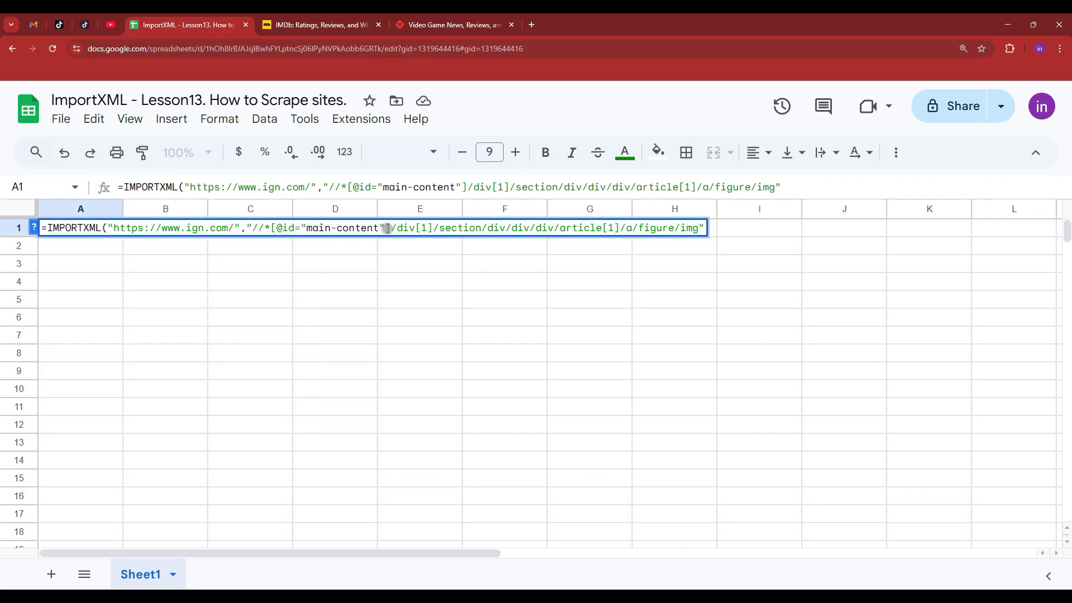
drag(381, 227, 307, 227)
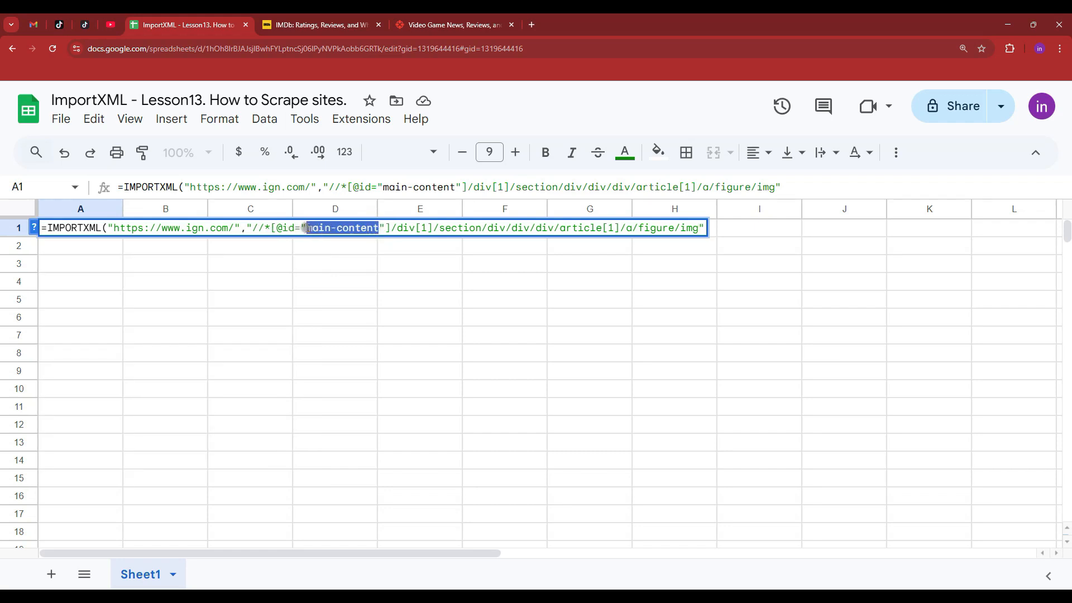
click(383, 229)
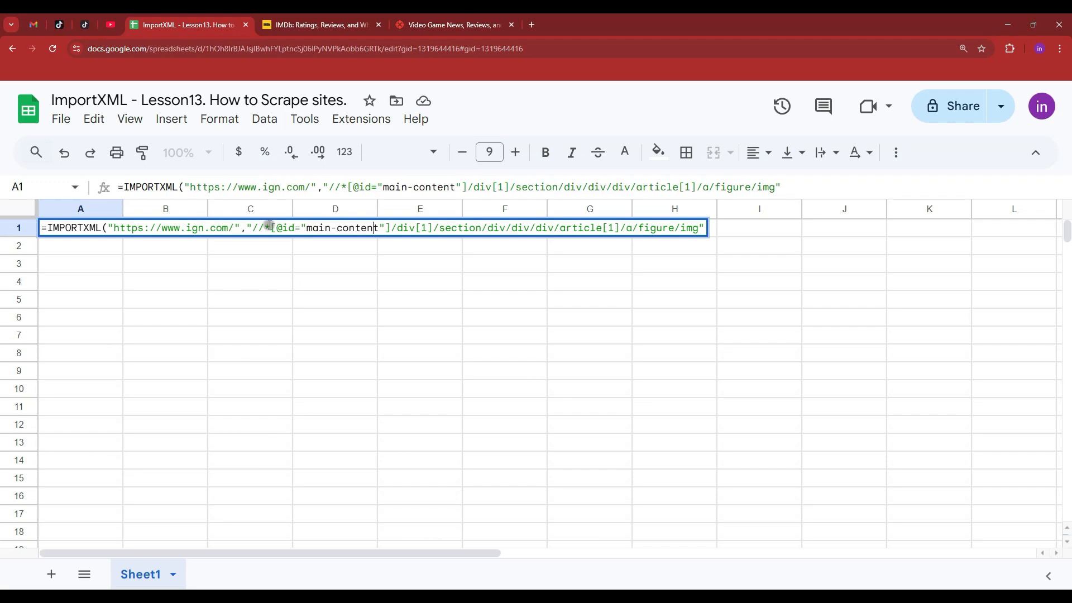
click(251, 229)
drag(251, 228, 247, 229)
drag(704, 229, 699, 228)
click(306, 227)
click(384, 227)
drag(385, 227, 379, 227)
text(')
drag(306, 227, 301, 227)
text(')
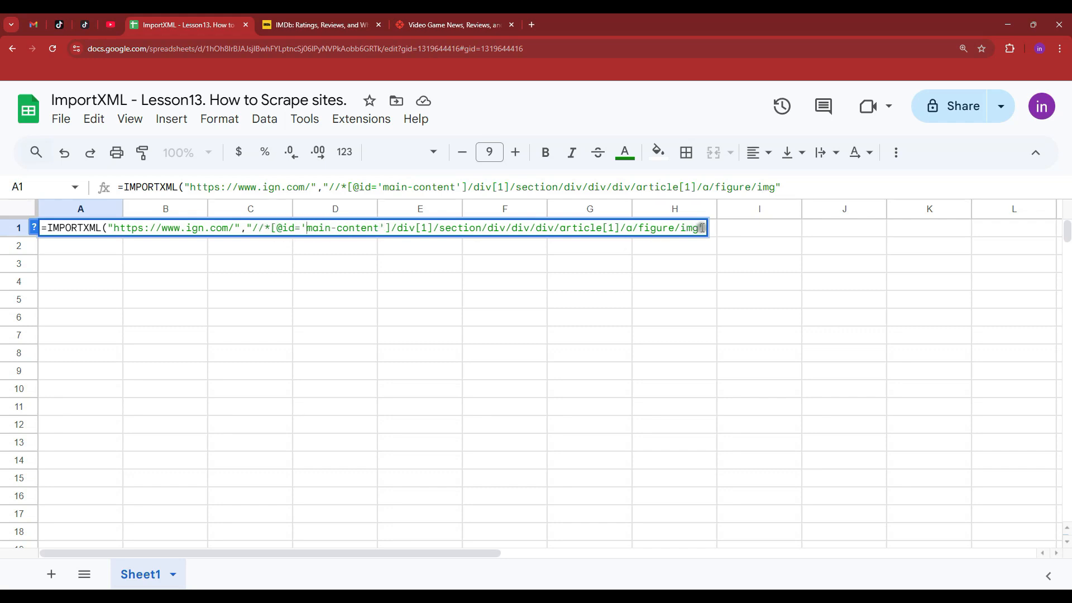
Confirm the IMPORTXML formula in A1 and allow the spreadsheet to fetch data from external URLs
key(Return)
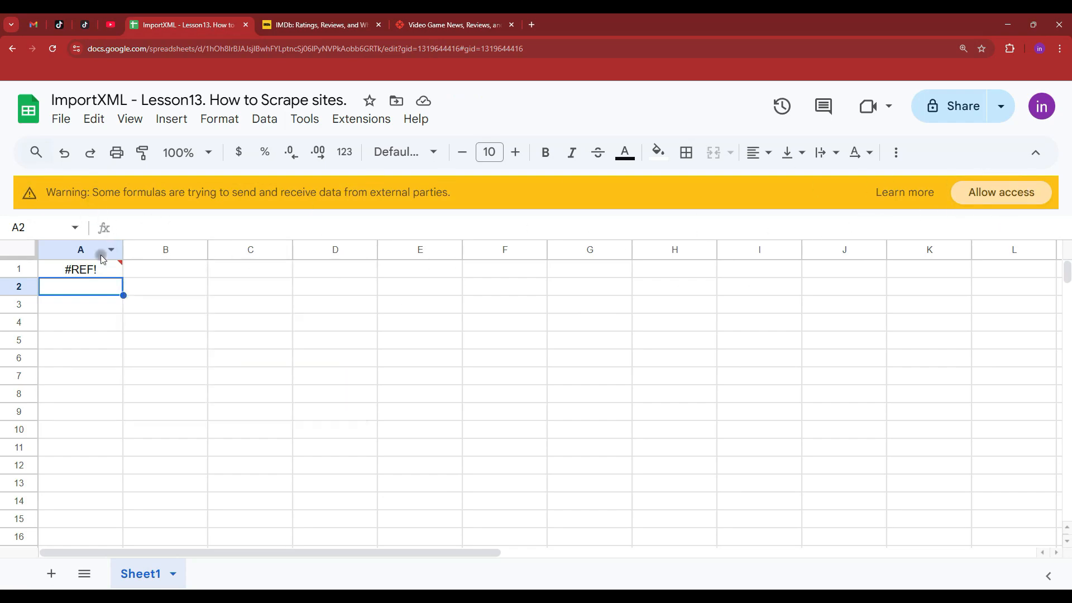
click(107, 269)
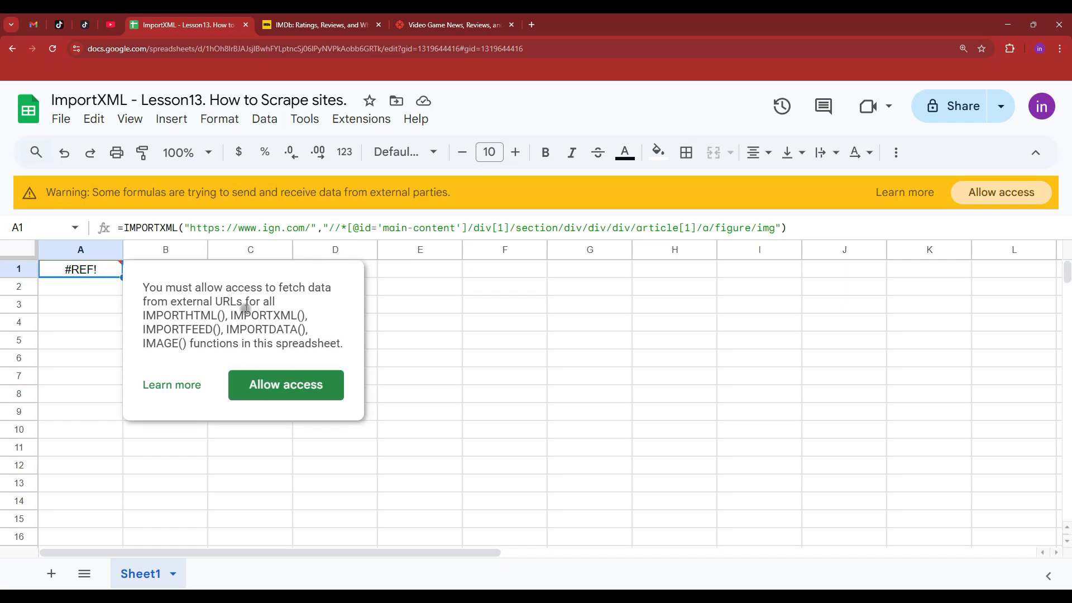
click(282, 386)
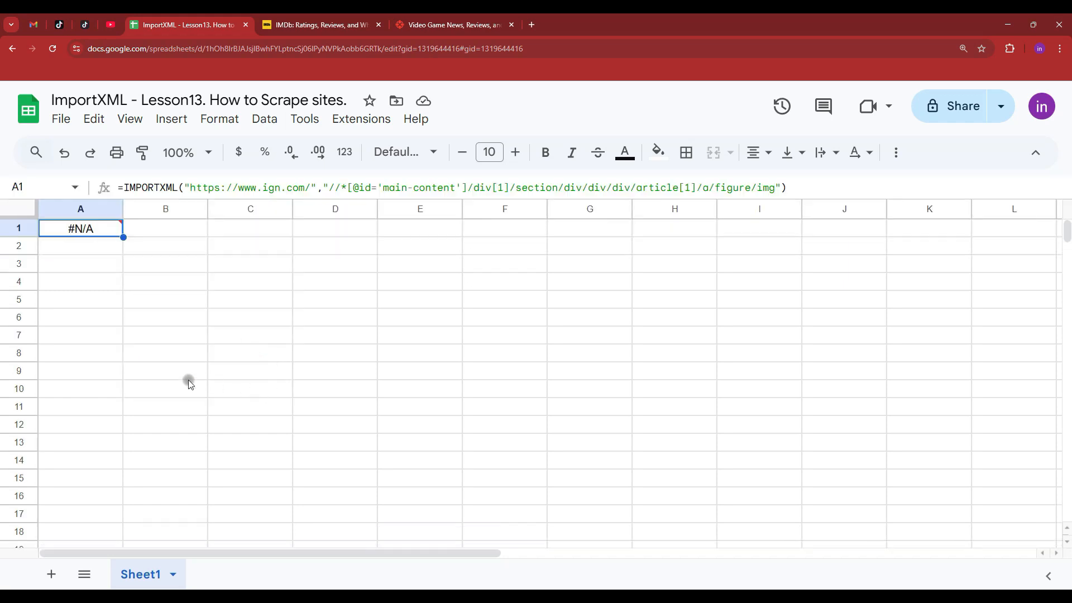
mouse_move(83, 235)
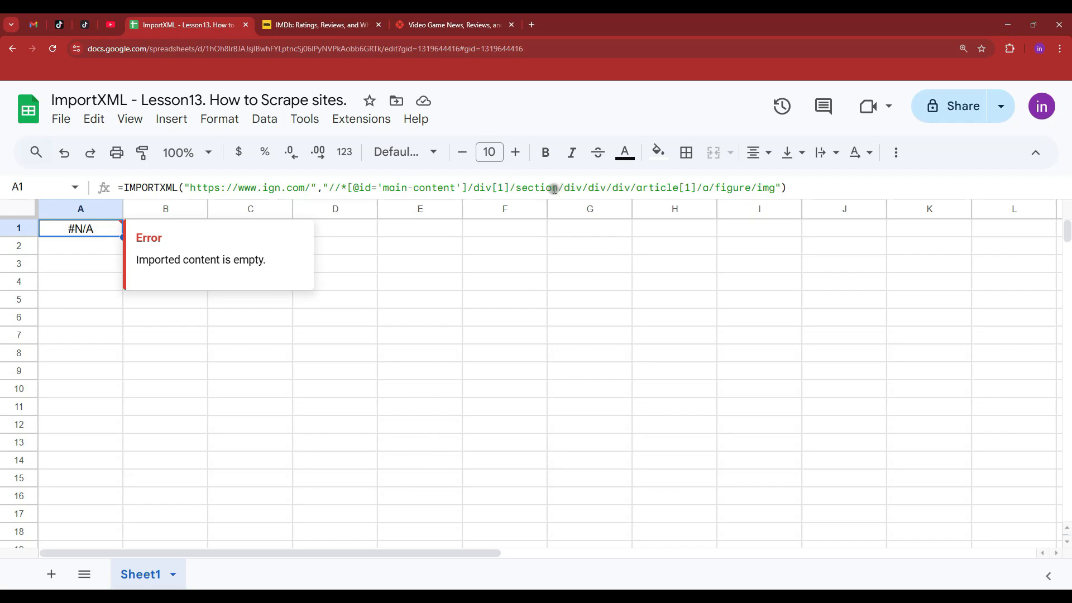
On the IGN page, copy the XPath of the link element that encloses the Lilo & Stitch Review image
click(449, 25)
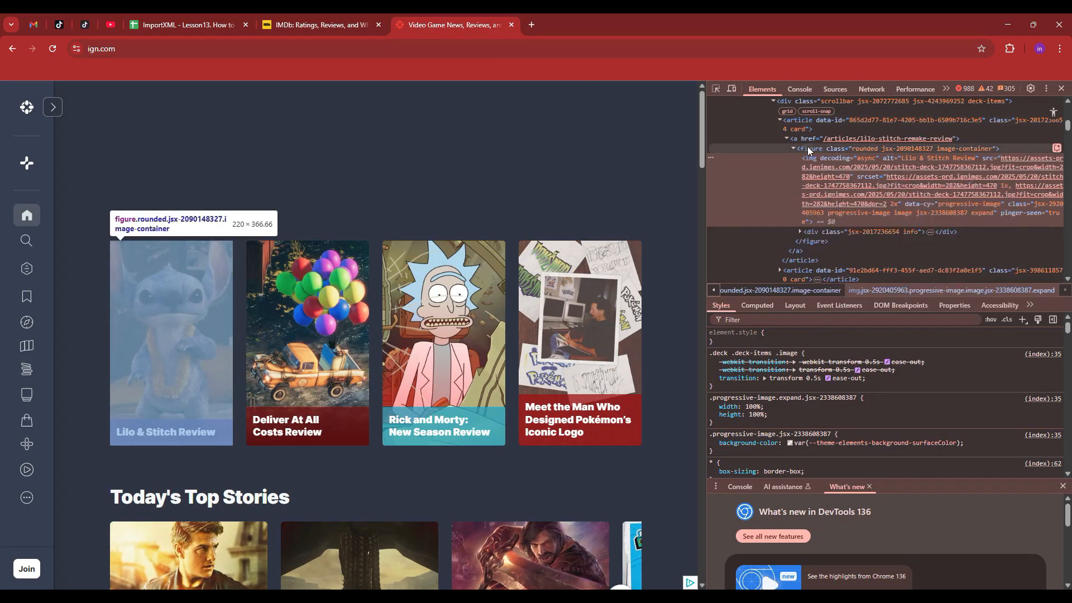
mouse_move(837, 176)
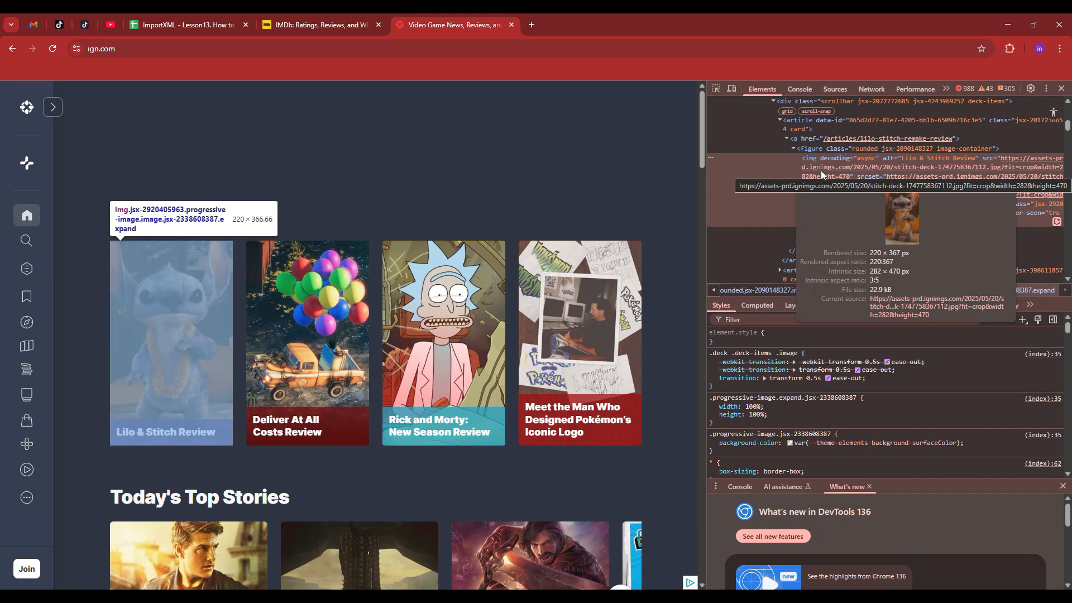
right_click(805, 143)
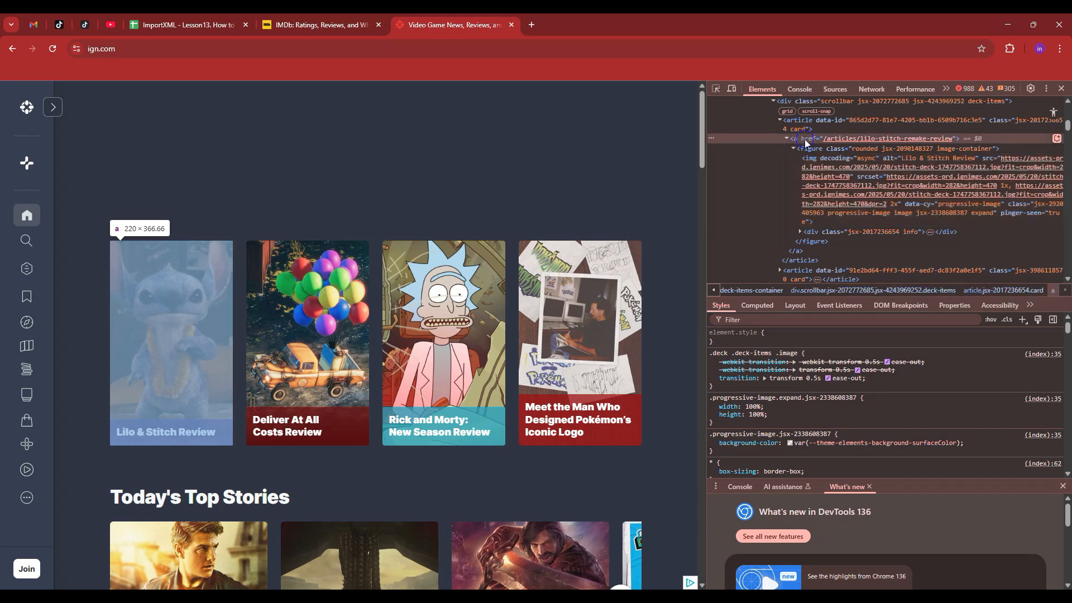
mouse_move(857, 261)
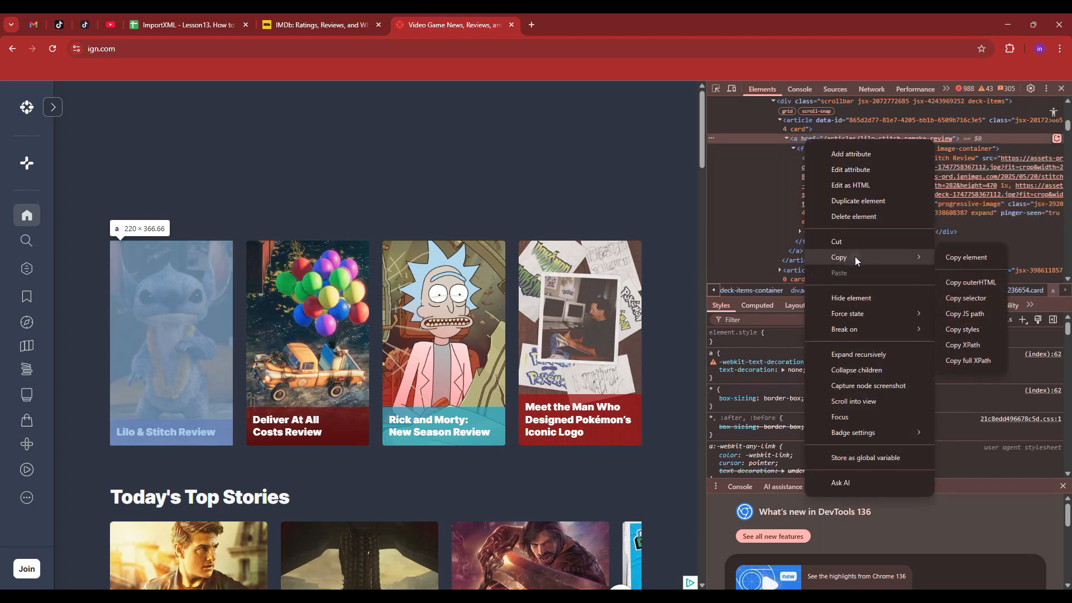
click(963, 346)
In the A1 formula, replace the xpath_query with the copied link XPath, put main-content in single quotes, and confirm the formula
click(179, 24)
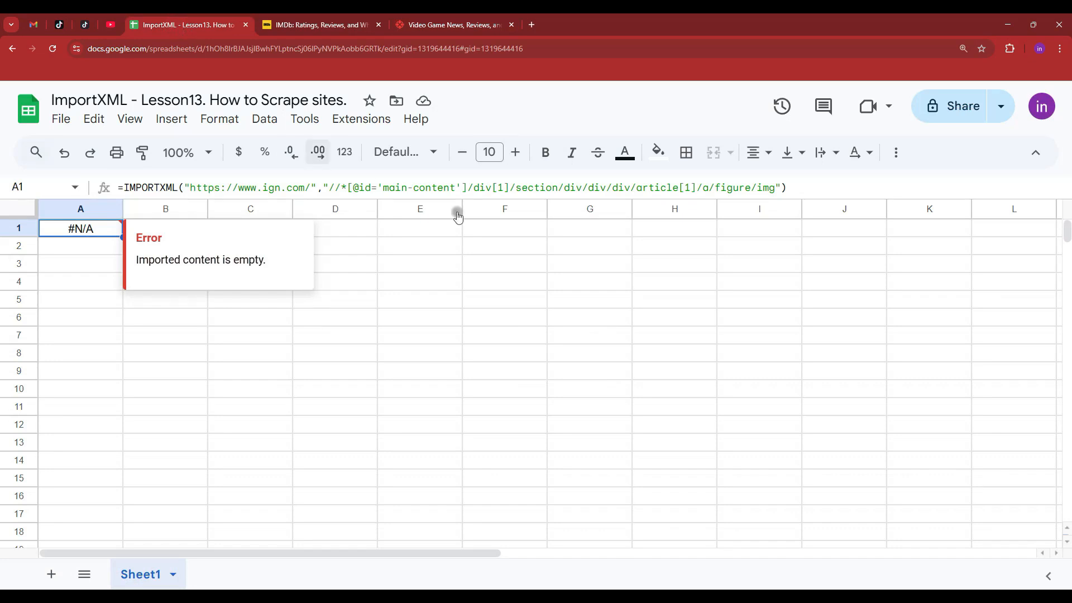
drag(776, 188, 329, 184)
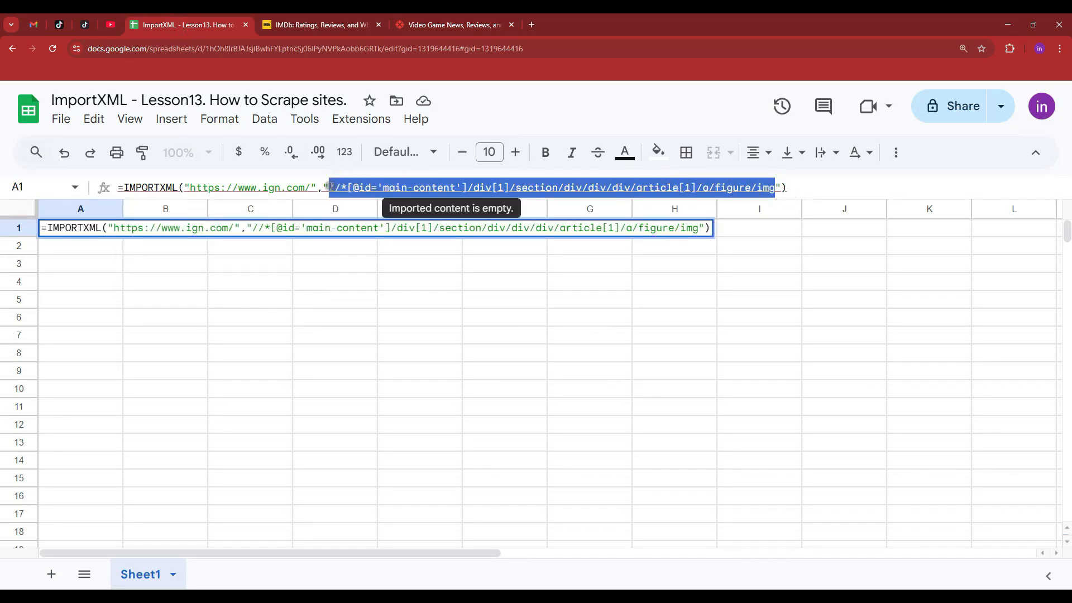
key(ctrl+v)
drag(461, 187, 454, 187)
text(')
drag(384, 187, 376, 187)
text(')
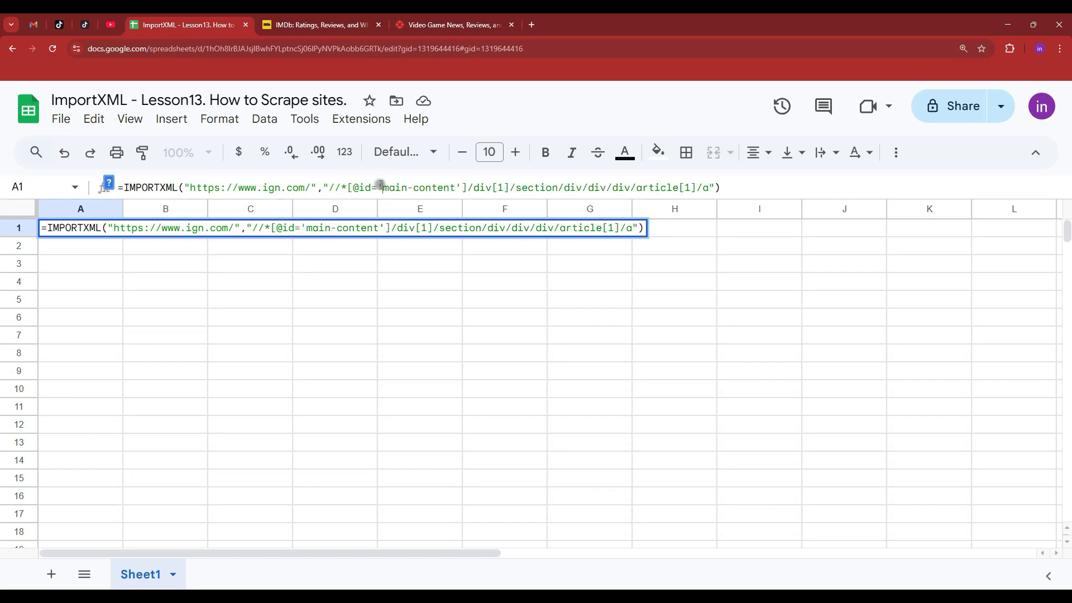
key(Return)
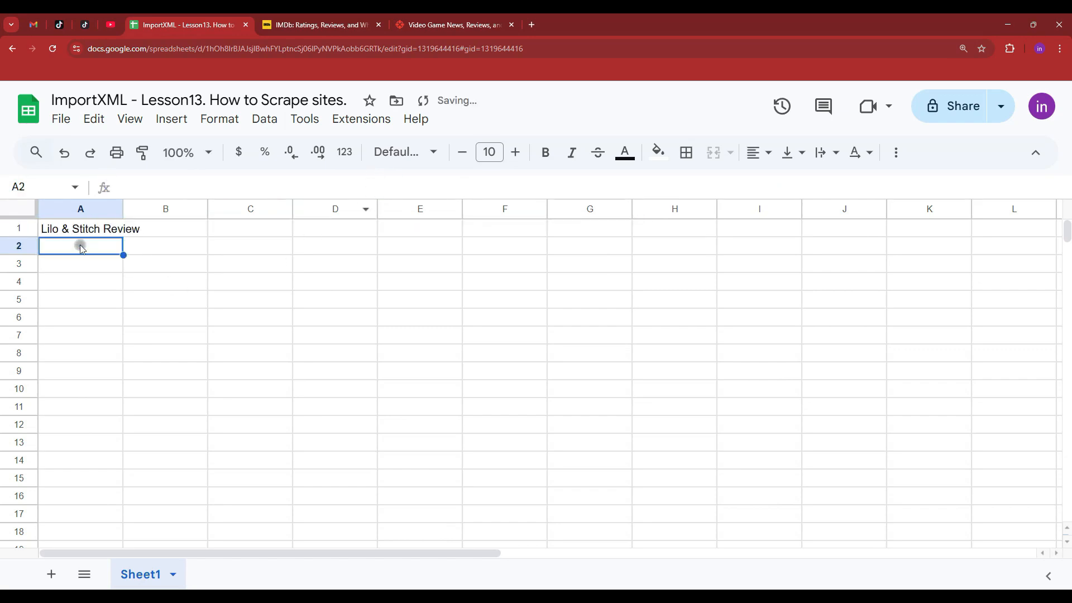
click(60, 234)
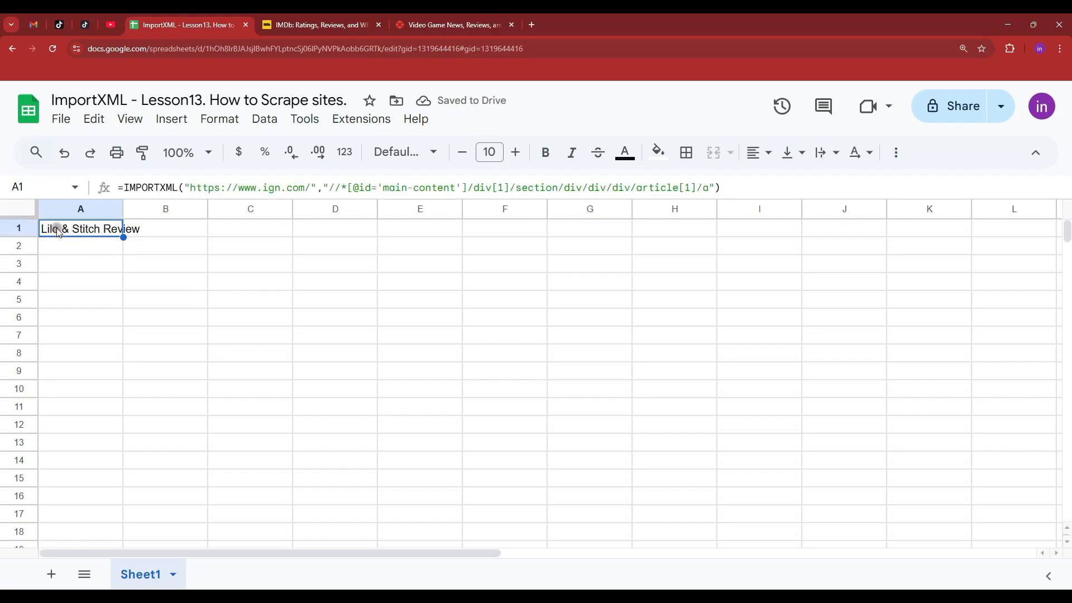
Compare the text imported in A1 with the article cards on the IGN home page
click(453, 26)
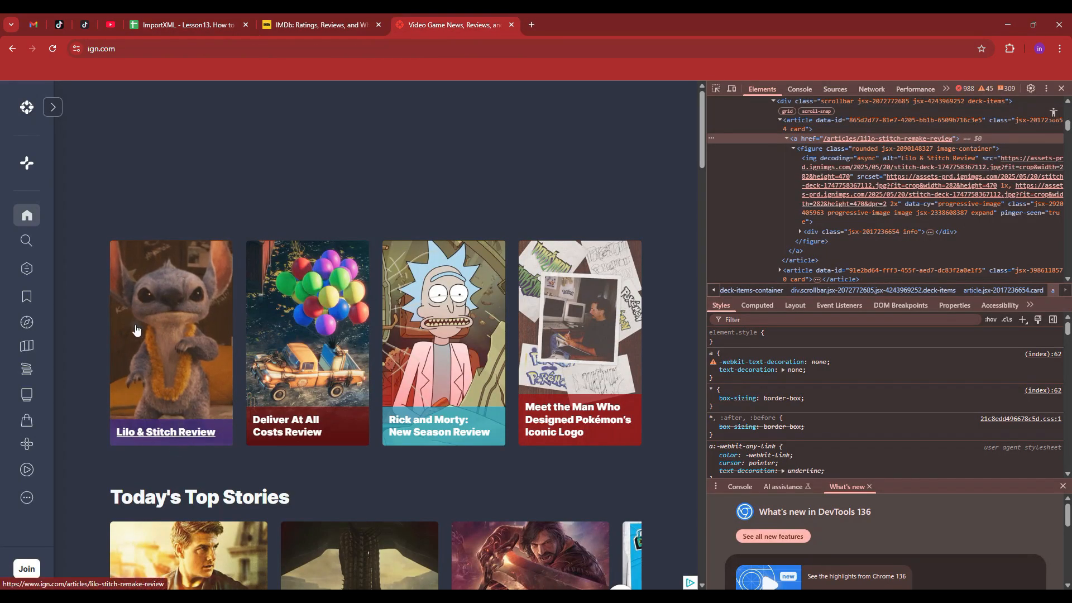
click(198, 25)
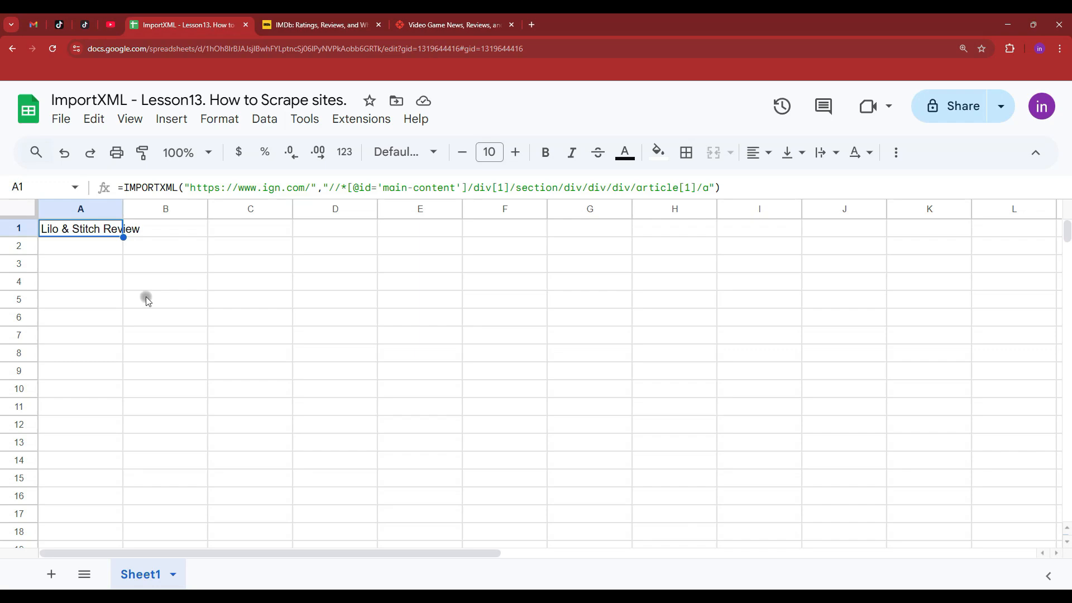
click(447, 25)
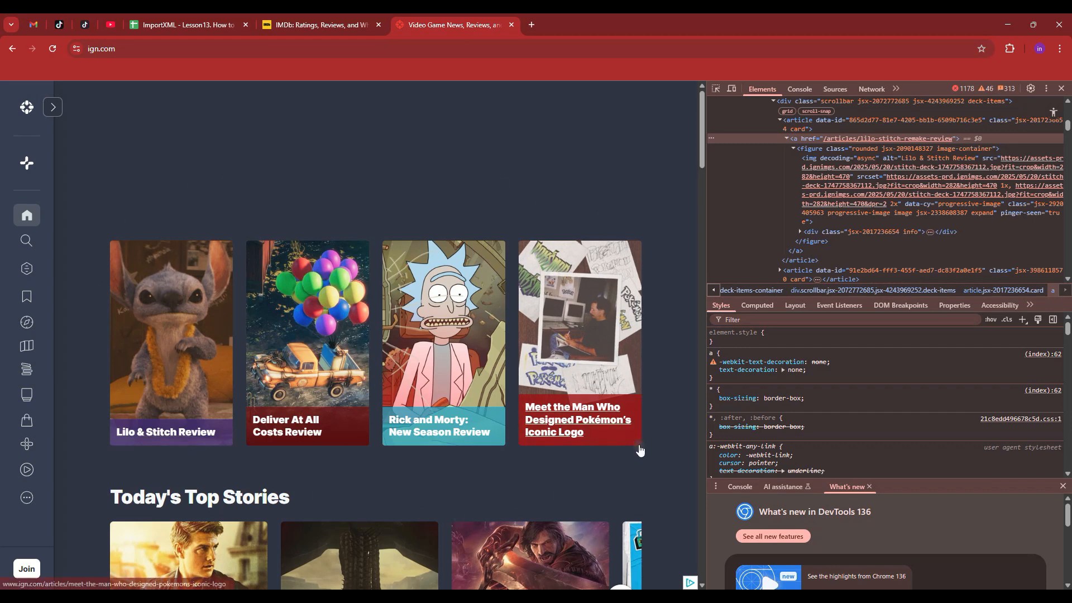
click(188, 31)
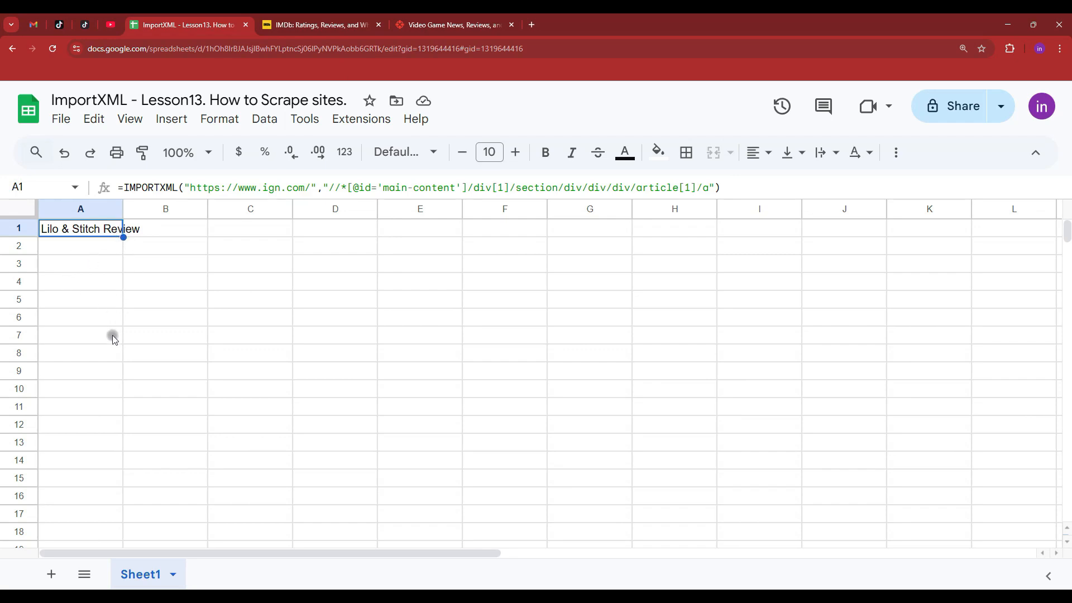
Switch to IMDb, open the Top 250 movies chart and copy the page's URL
click(297, 25)
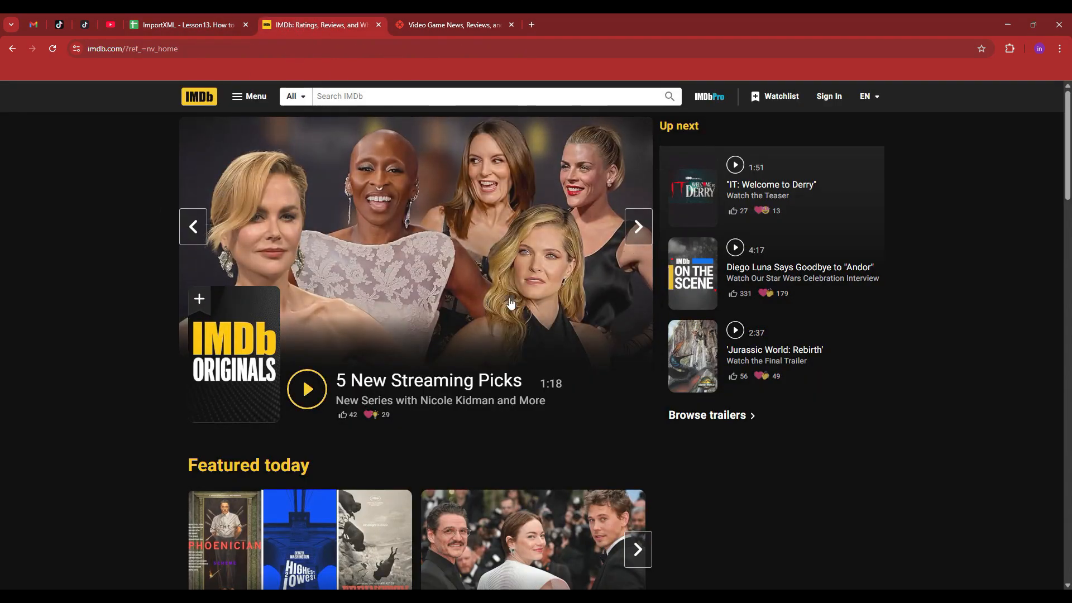
click(236, 97)
click(292, 201)
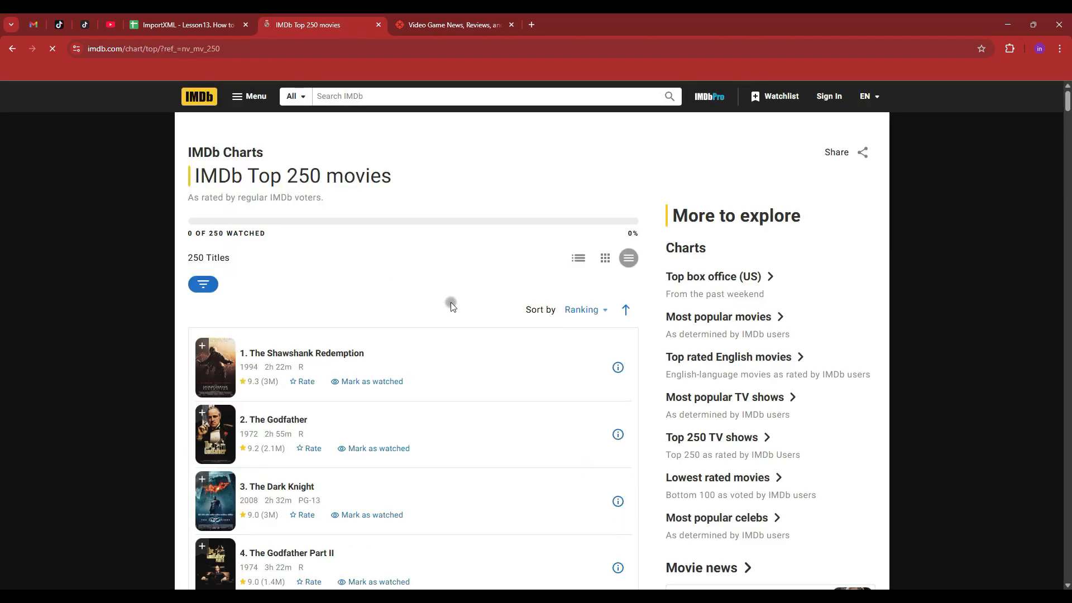
scroll(450, 303, down, 3)
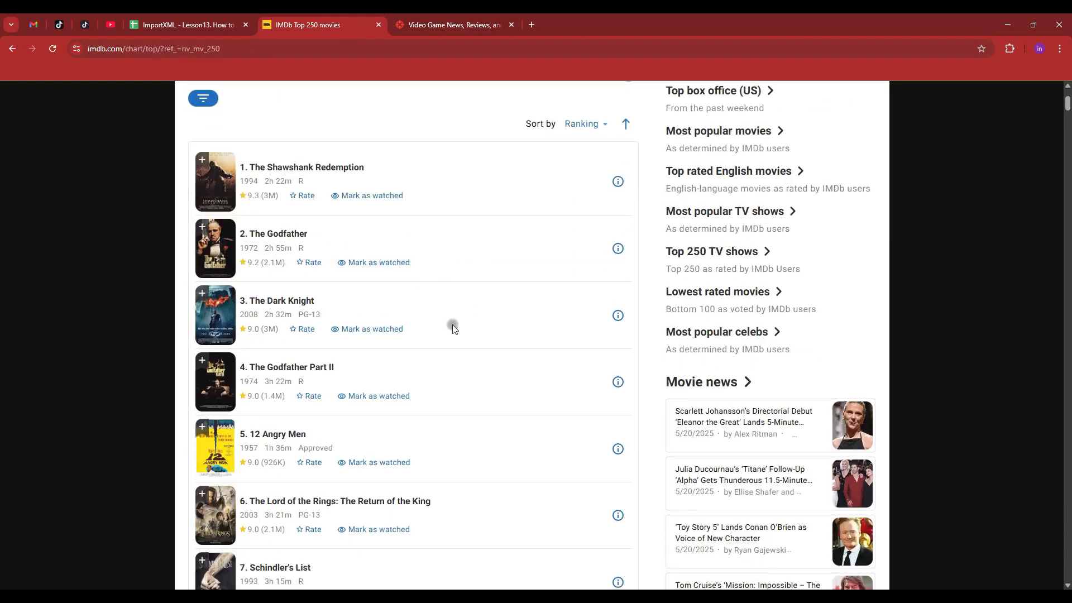
scroll(449, 325, up, 3)
click(252, 49)
Add a new sheet and begin an IMPORTXML formula in A1 with the IMDb chart URL and the xpath_query //a
click(184, 24)
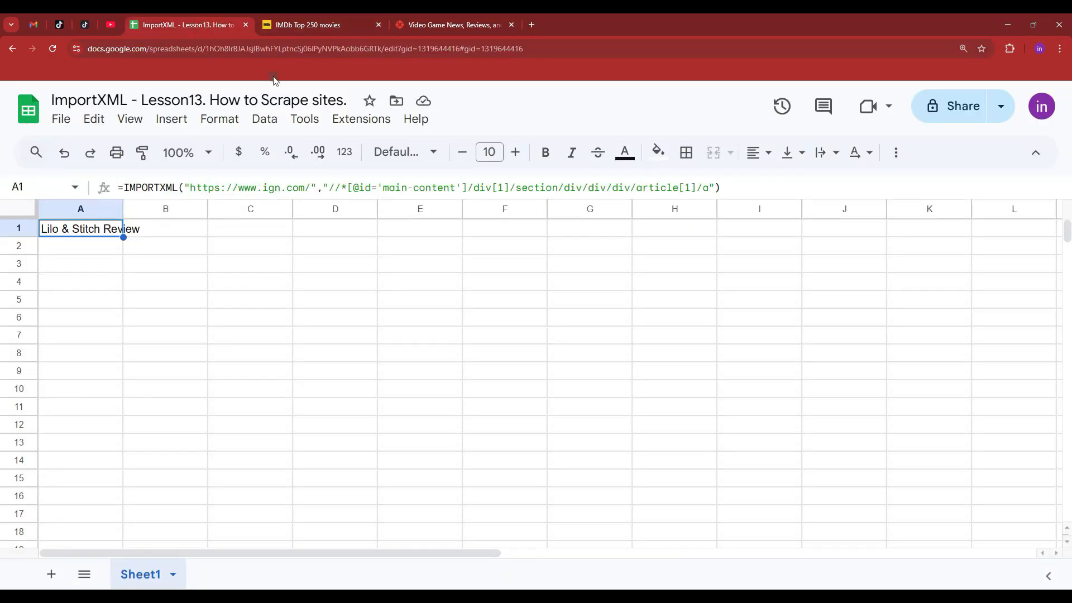
click(50, 574)
click(98, 232)
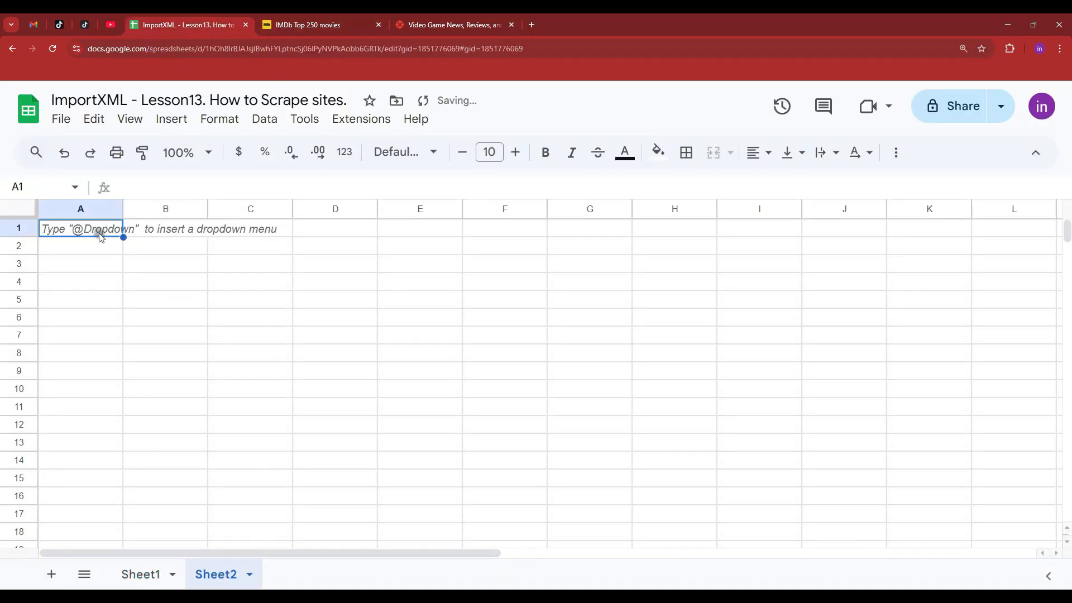
text(=im)
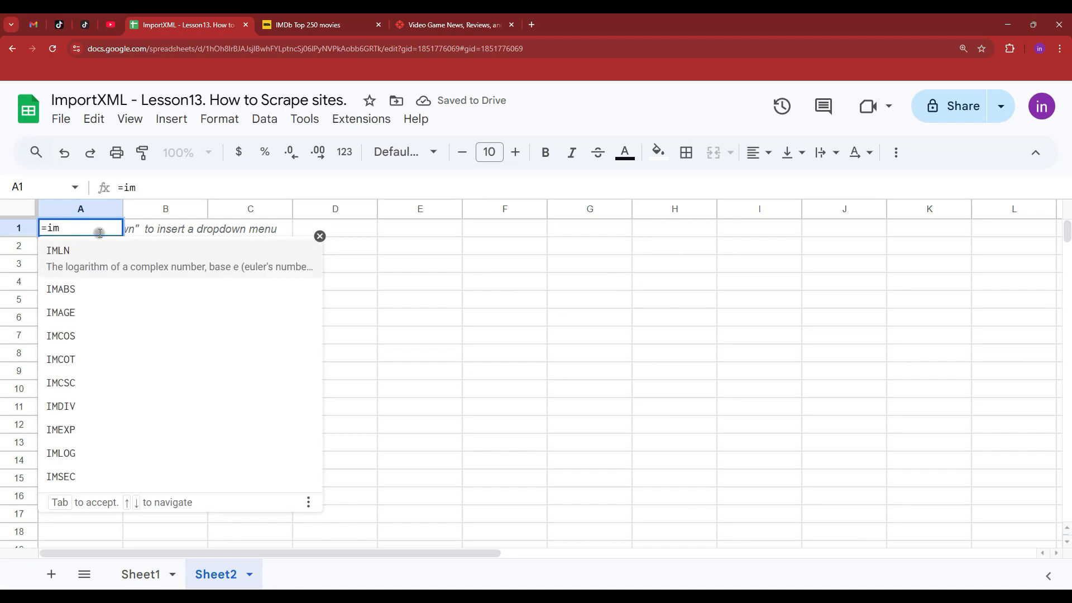
text(portxml("")
key(ctrl+v)
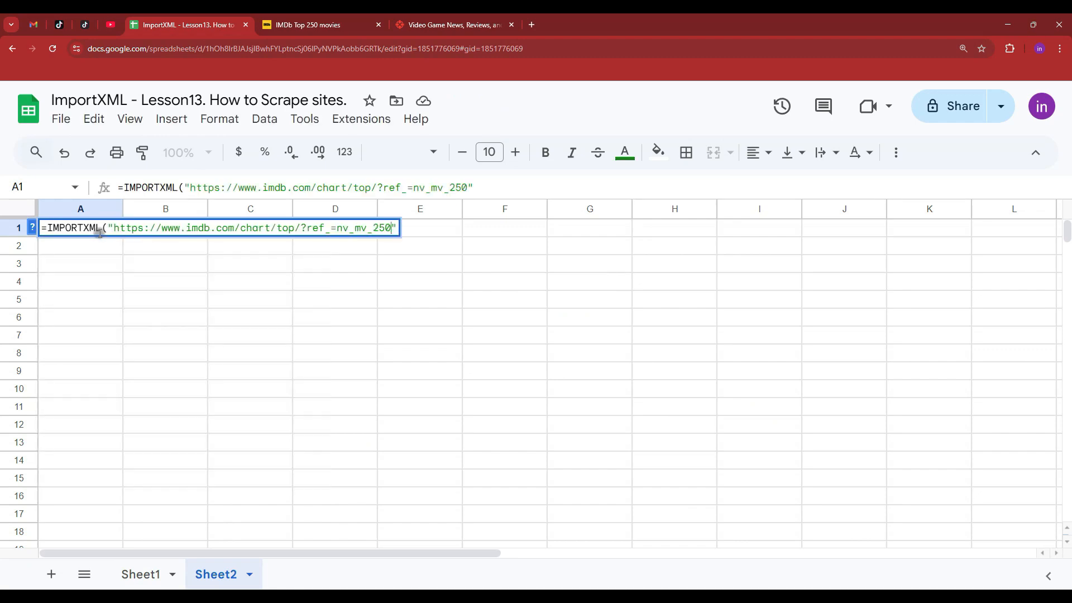
text(, )
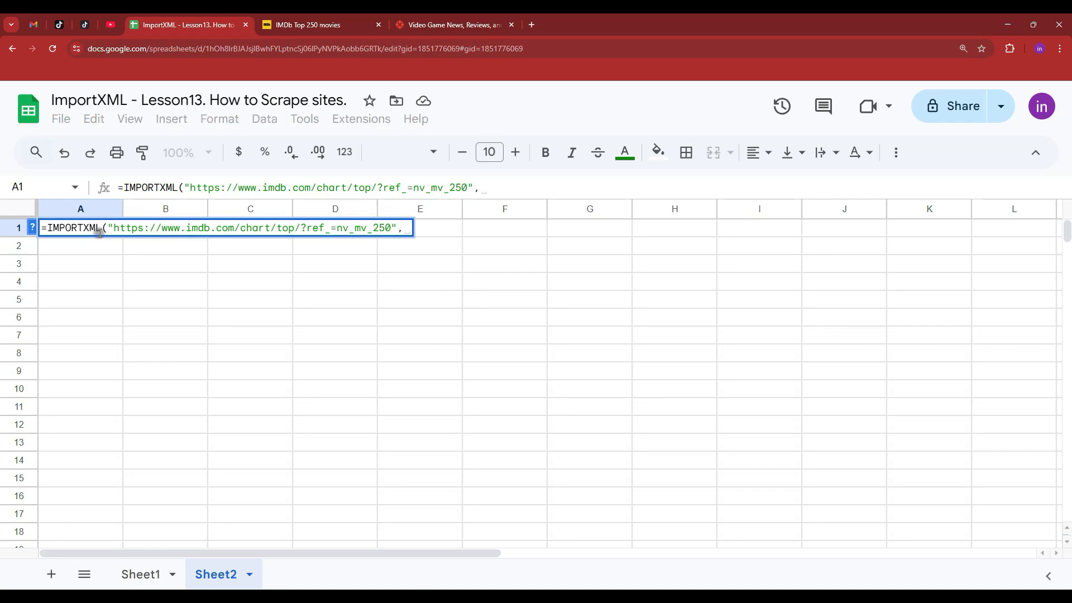
text("")
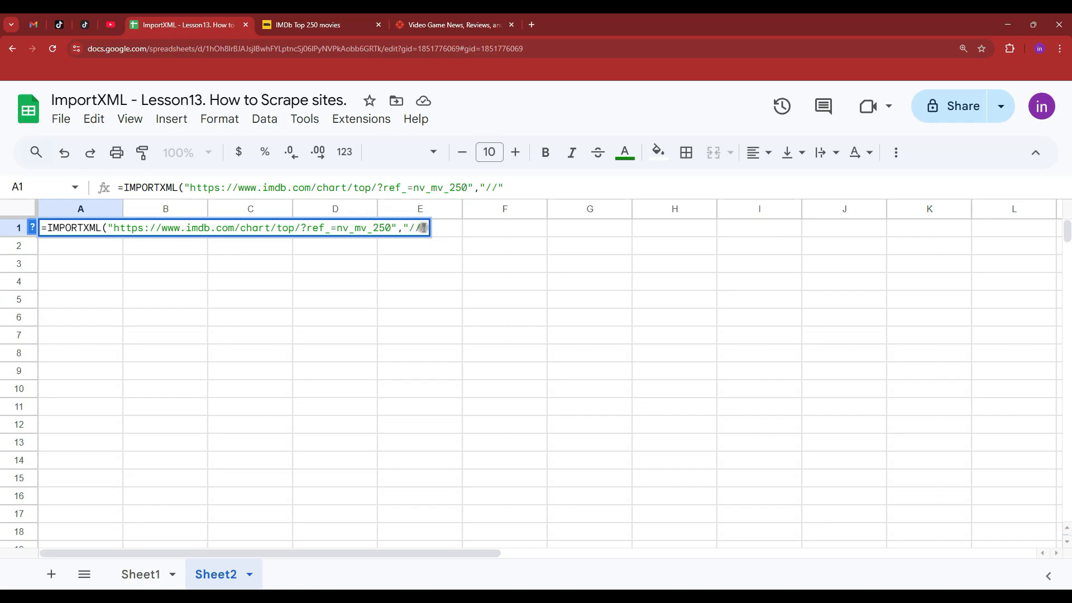
text(a)
Open the developer tools on the IMDb chart and expand the markup around The Shawshank Redemption title to its link element
click(345, 26)
key(ctrl+shift+i)
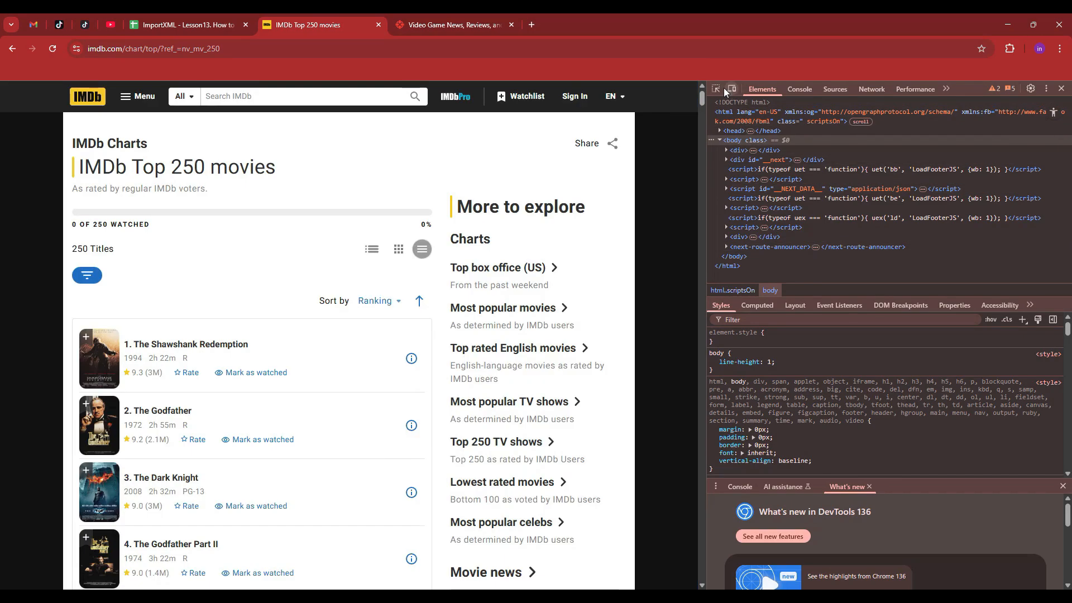
click(719, 88)
click(164, 350)
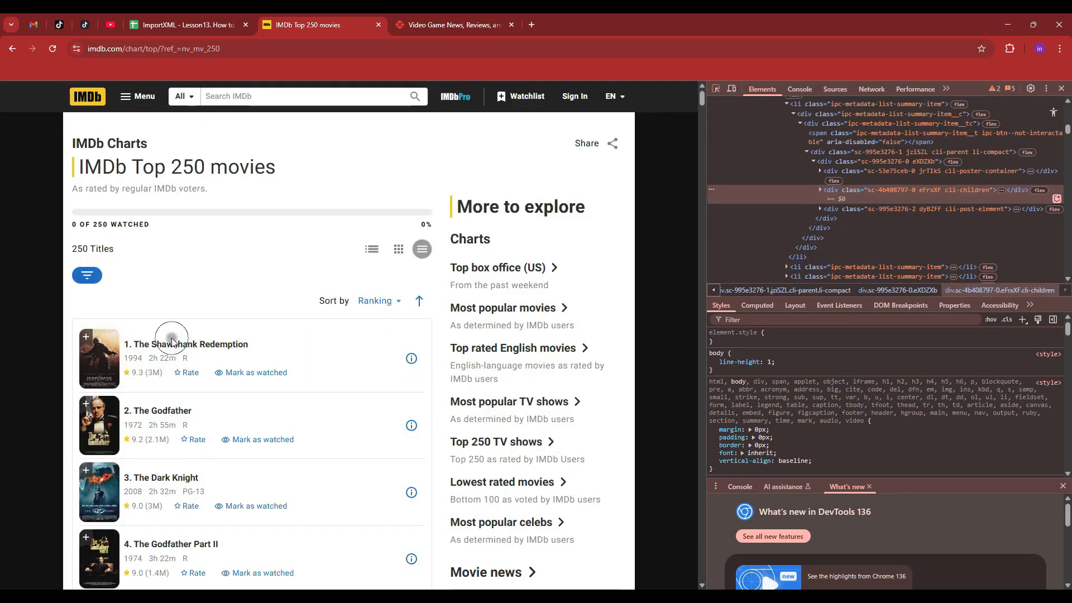
key(Right)
key(Right)
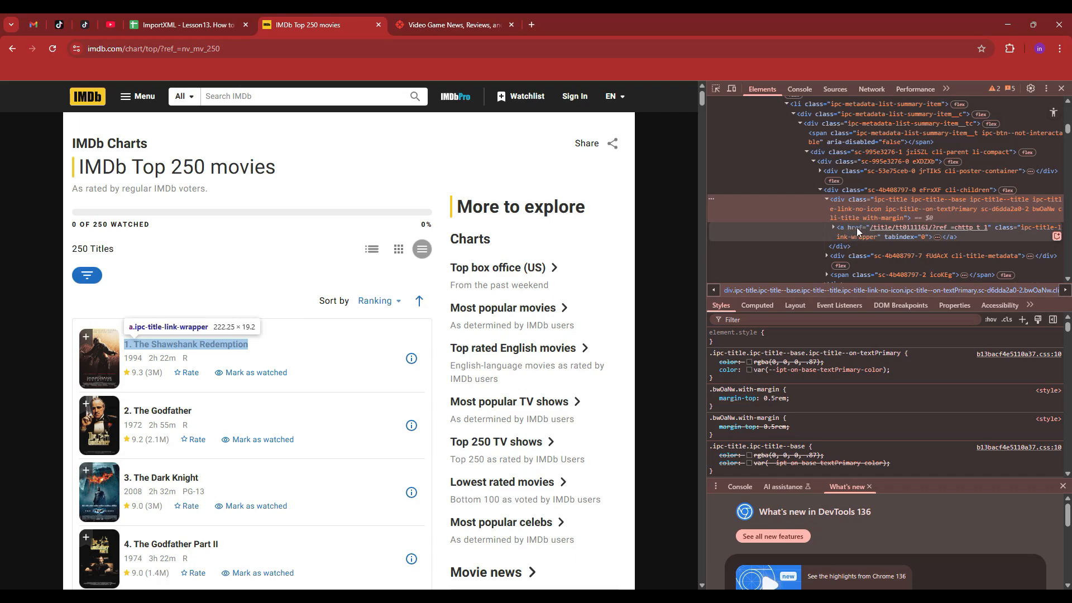
click(184, 25)
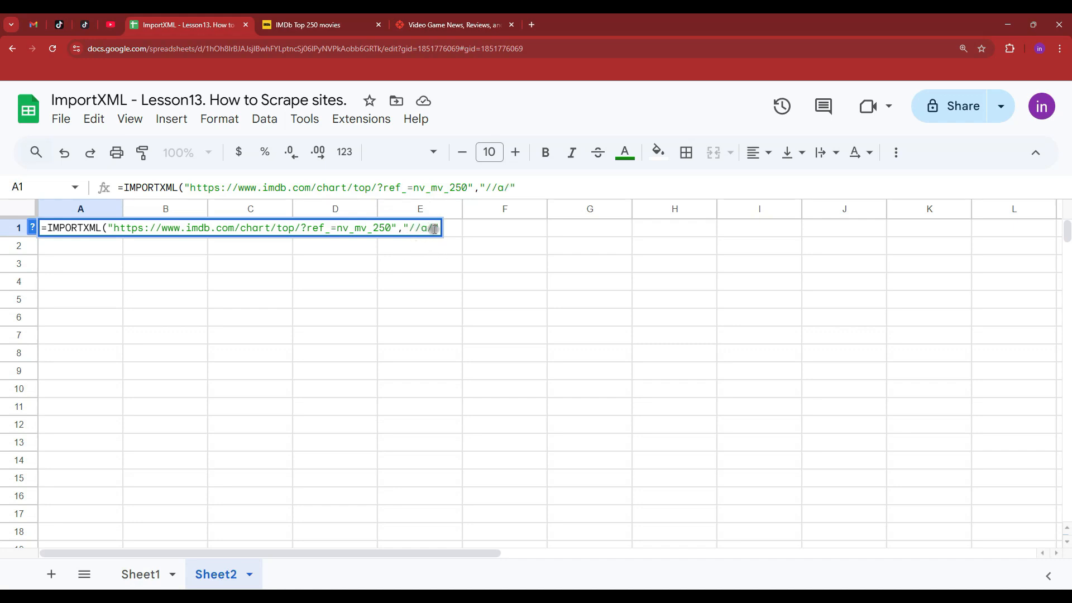
text(@href))
key(Return)
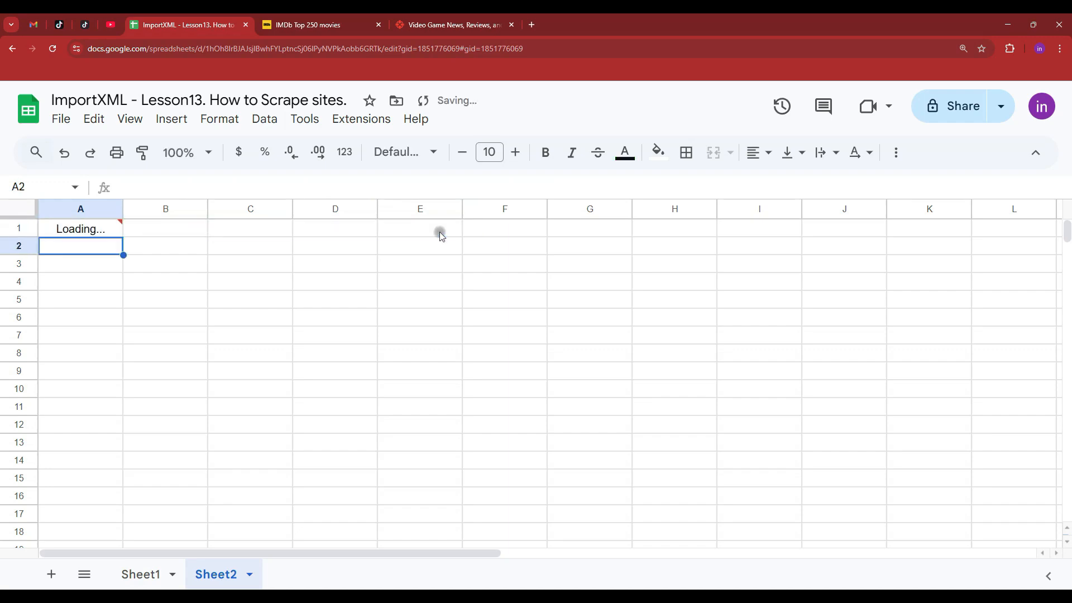
click(84, 228)
Examine the imported links in column A, checking the movie title entries against the IMDb chart page
scroll(81, 353, down, 7)
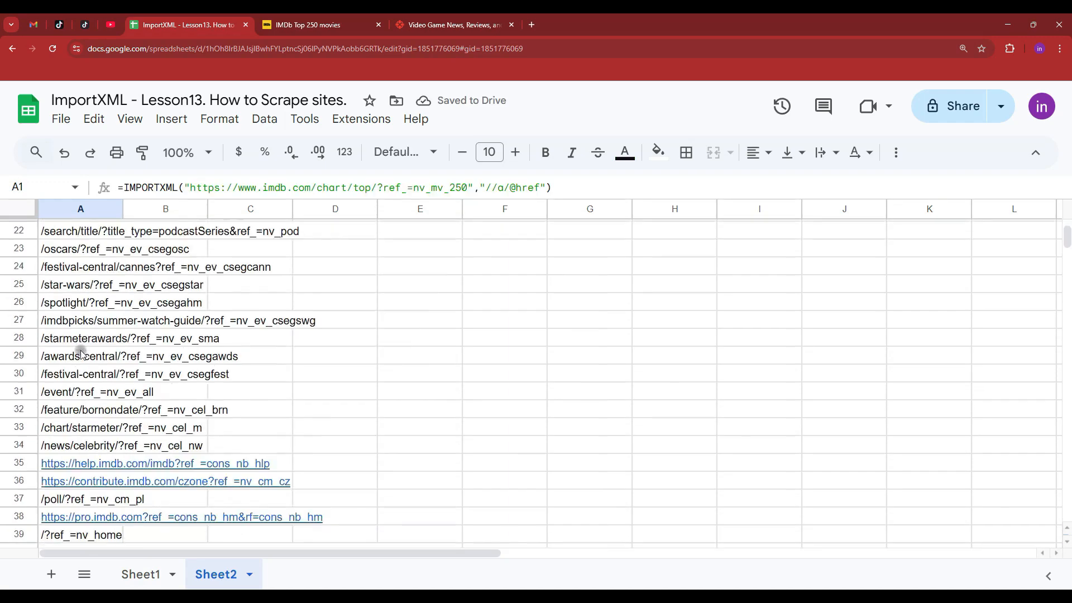
scroll(78, 371, down, 19)
scroll(76, 386, down, 11)
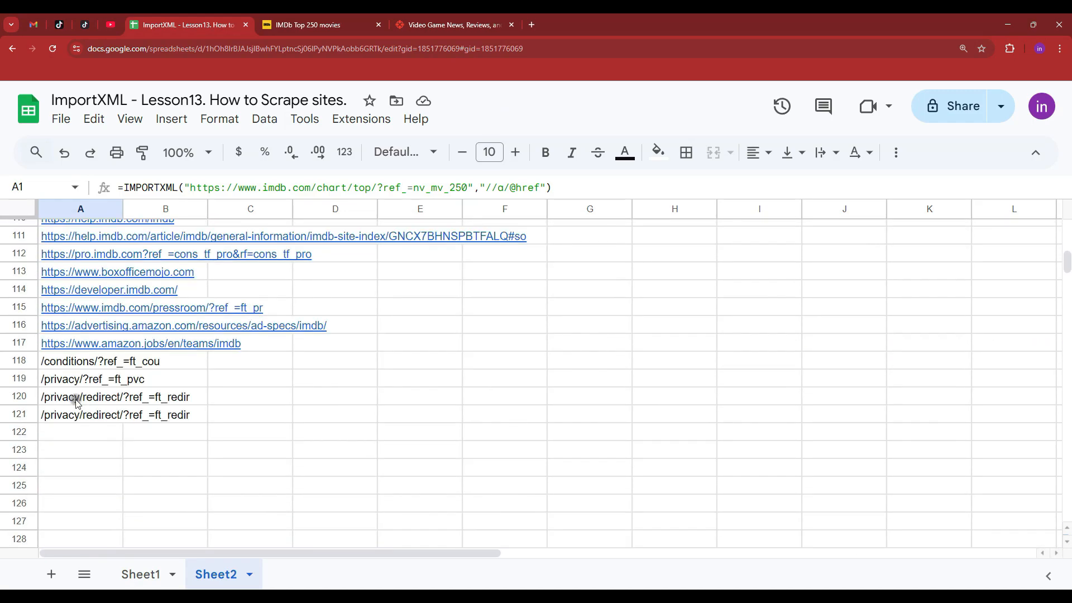
scroll(75, 400, up, 5)
click(329, 25)
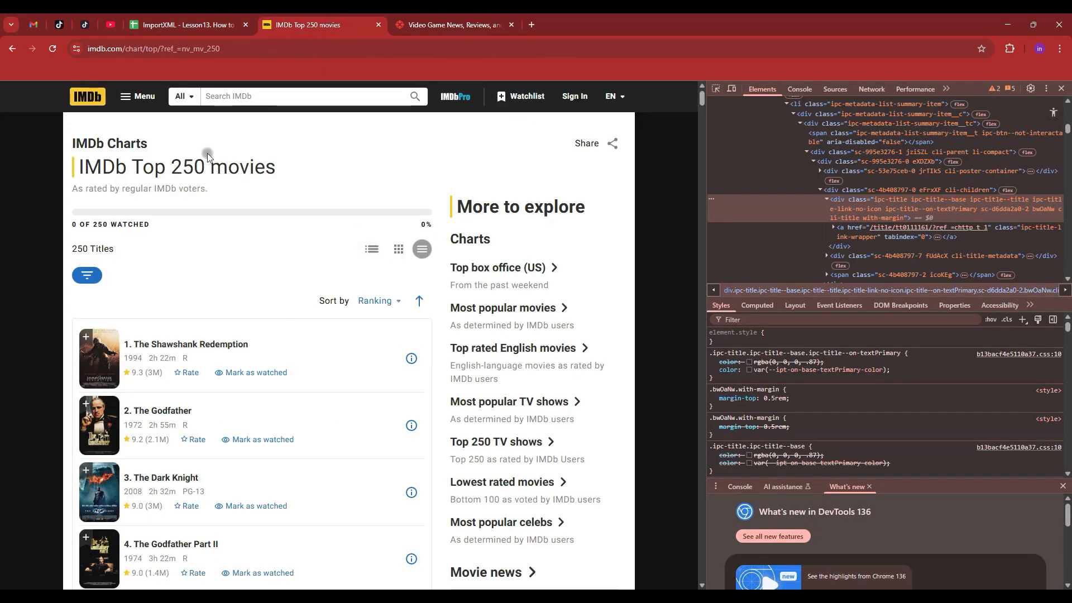
key(ctrl+shift+Tab)
scroll(150, 385, up, 19)
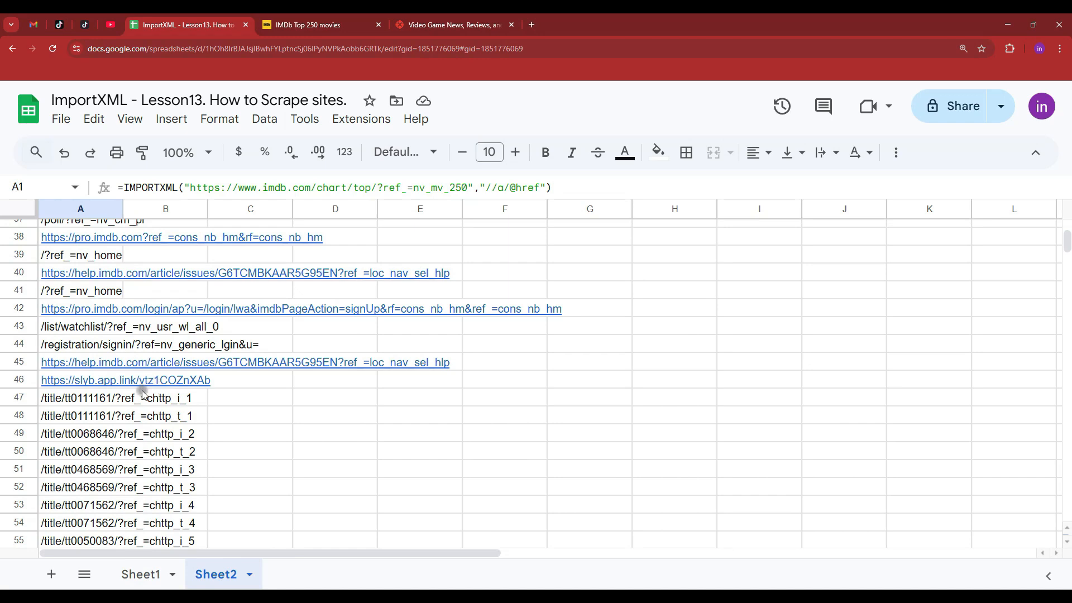
click(68, 404)
scroll(84, 442, up, 12)
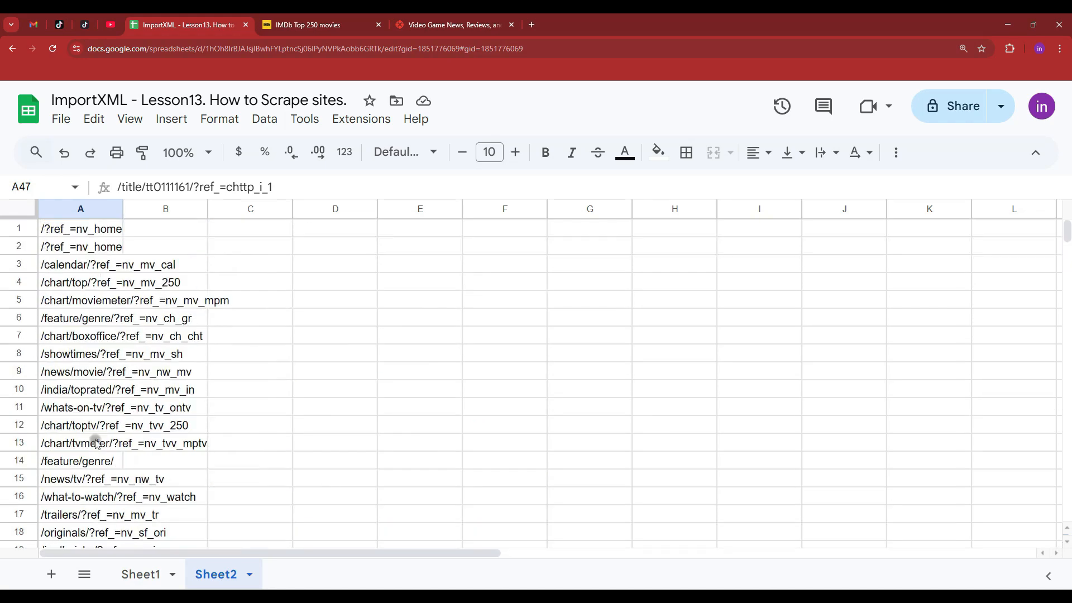
On the IMDb chart, inspect the movie list and select the data-testid="chart-layout-main-column" attribute of its enclosing div
click(302, 24)
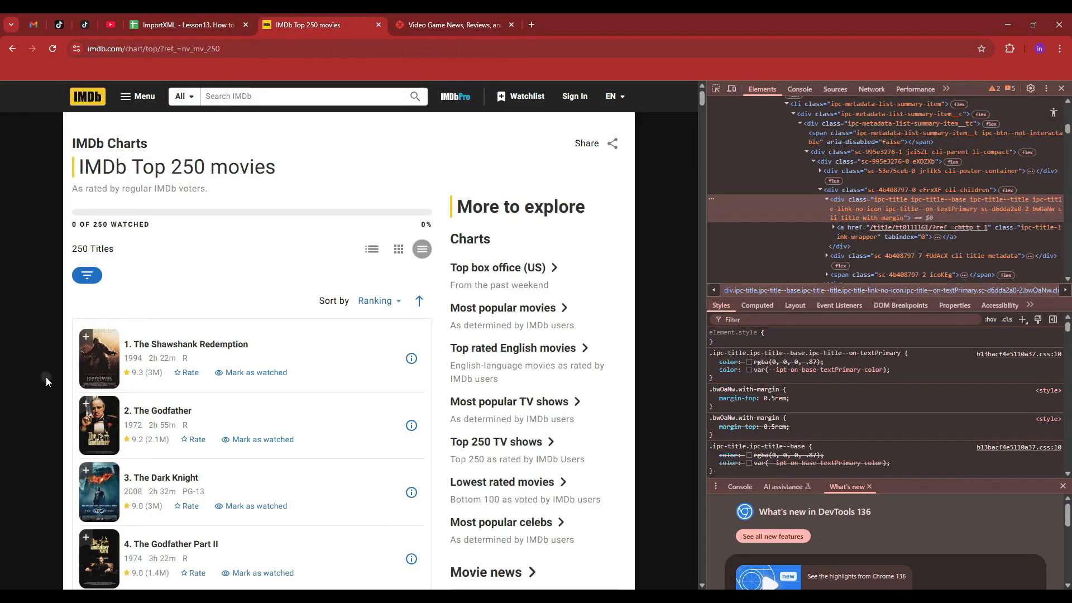
click(716, 88)
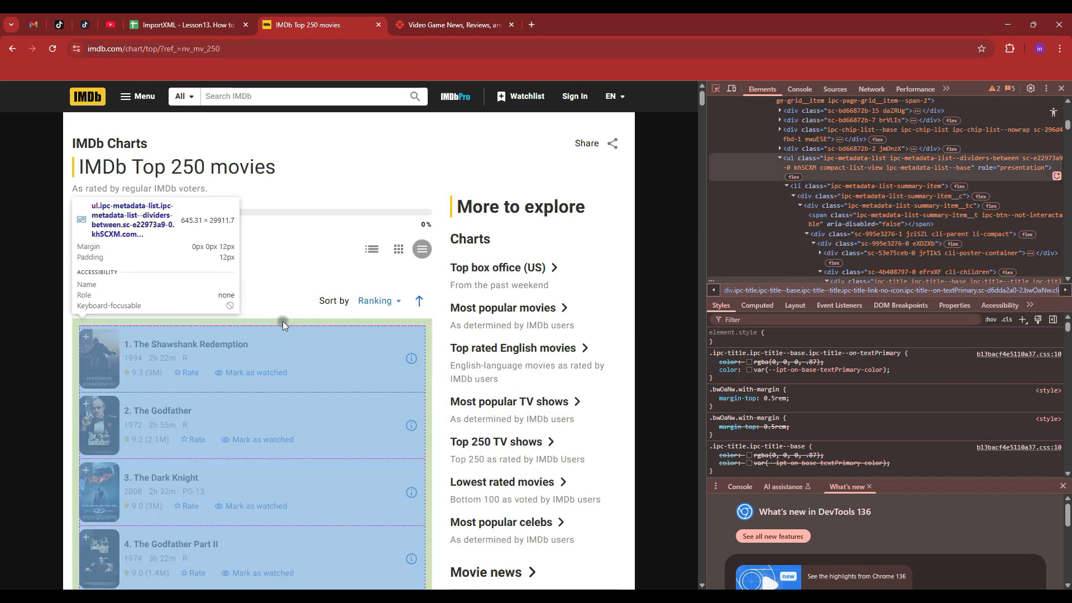
click(282, 320)
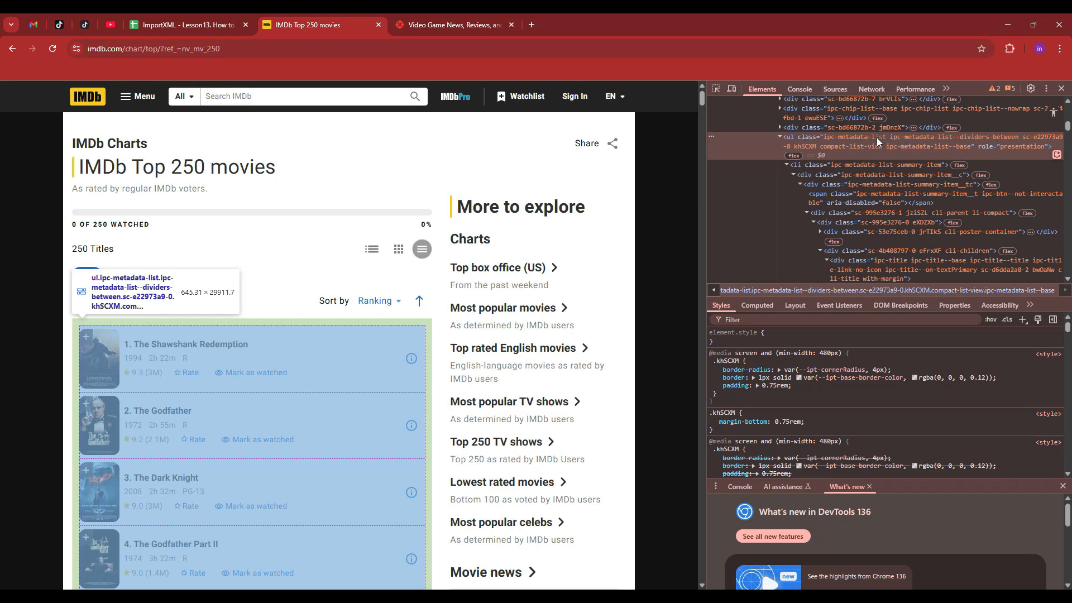
scroll(820, 224, up, 2)
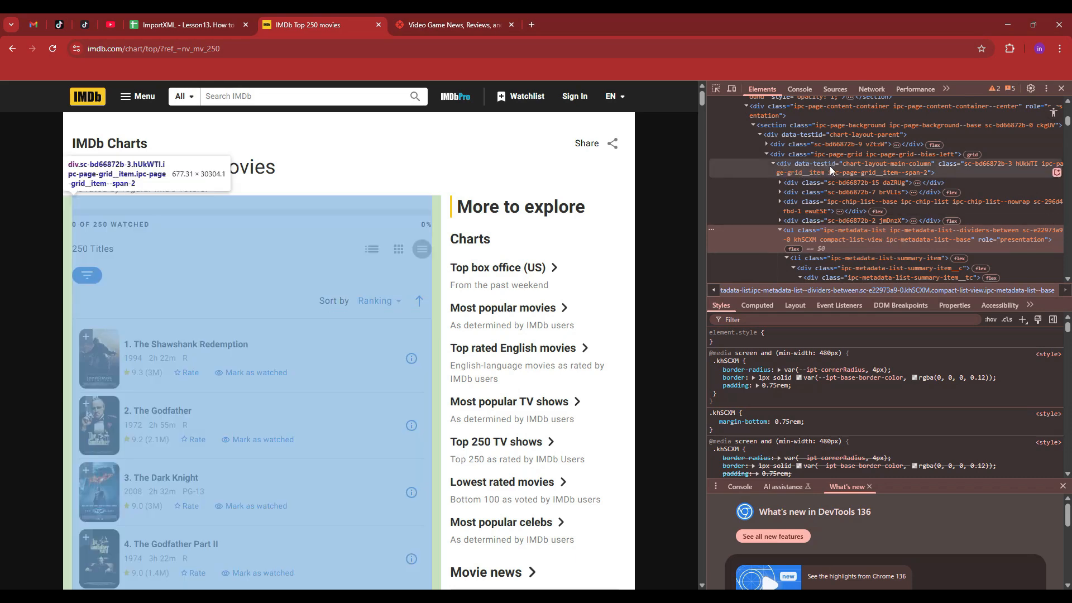
click(787, 168)
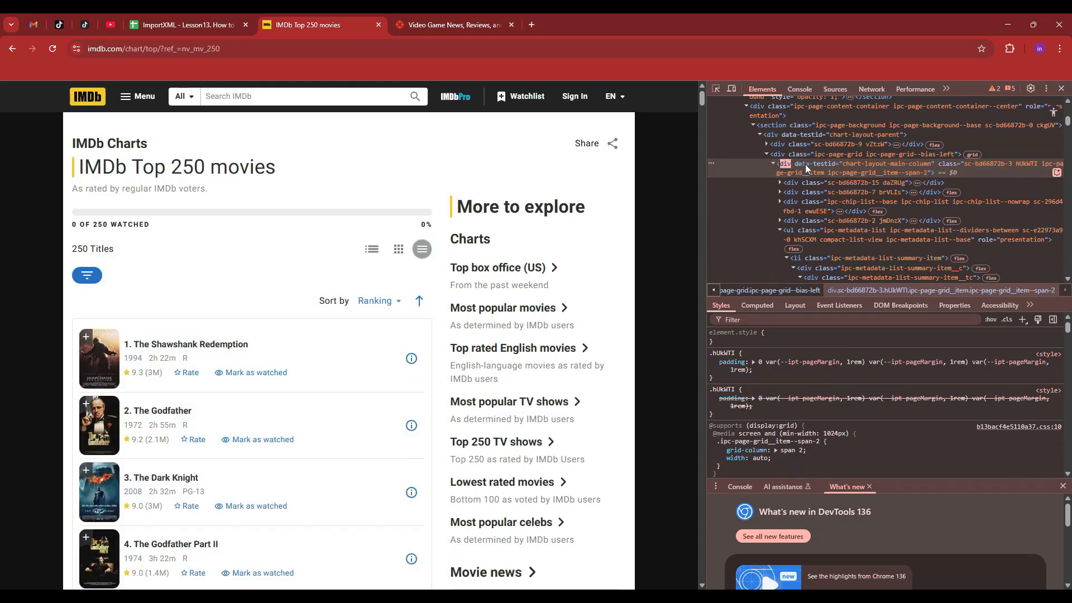
double_click(808, 166)
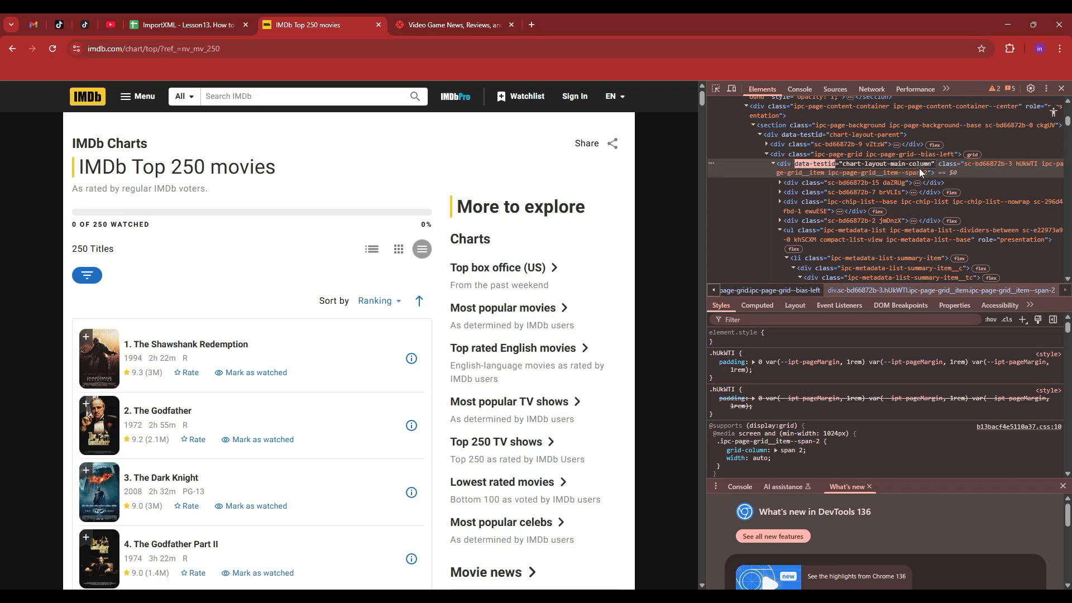
key(Tab)
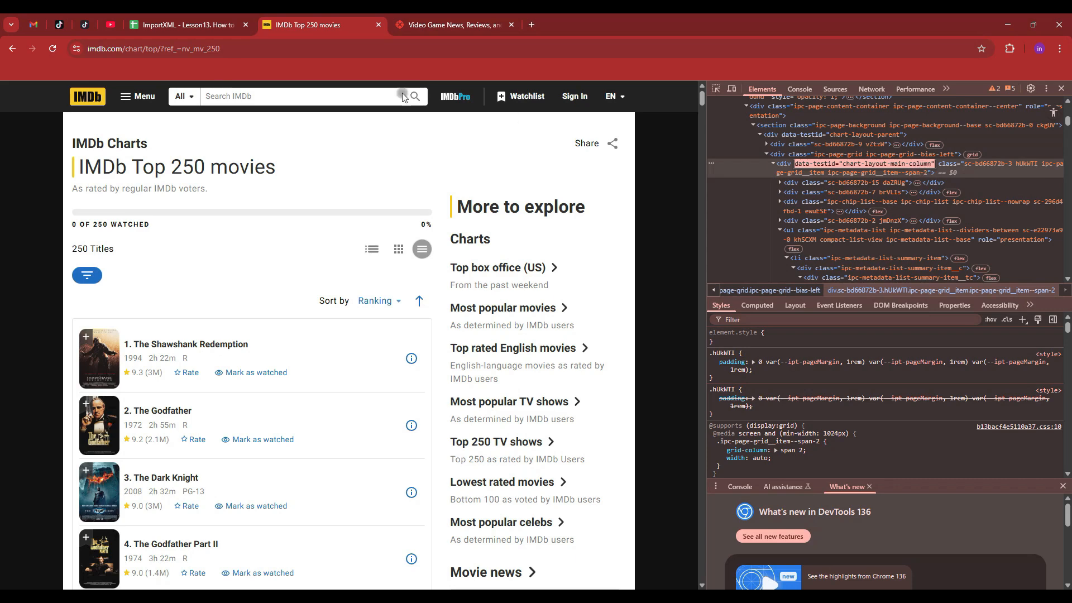
click(199, 25)
click(78, 229)
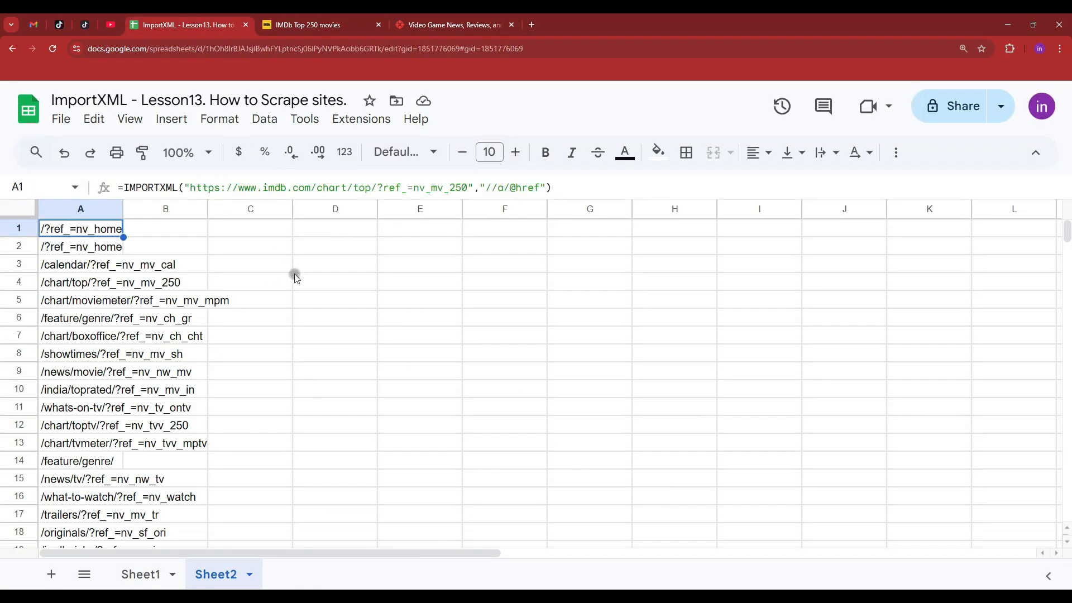
click(497, 188)
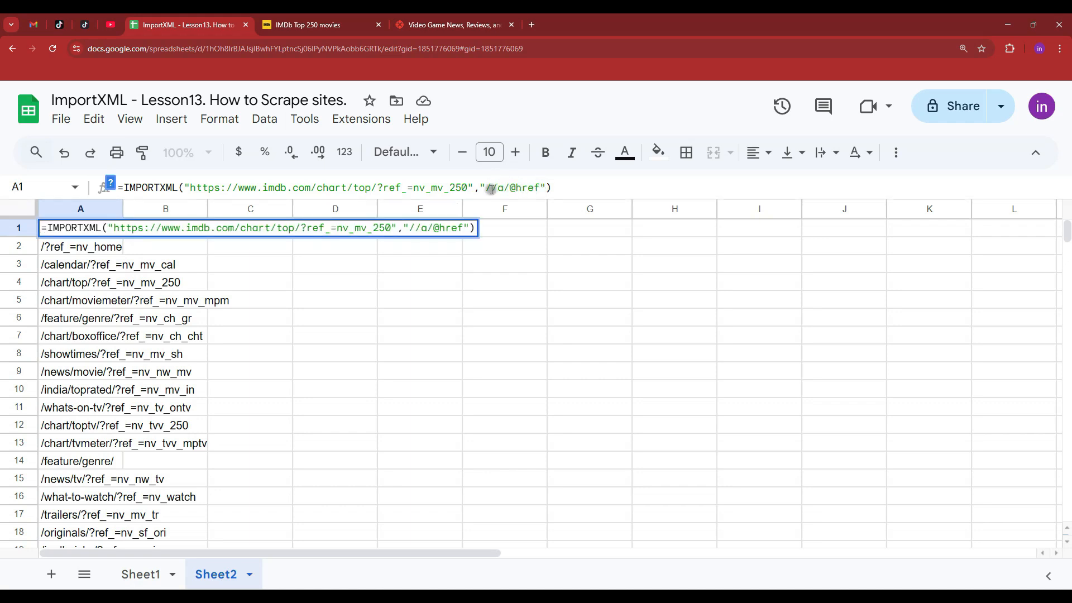
click(509, 190)
text(div[@)
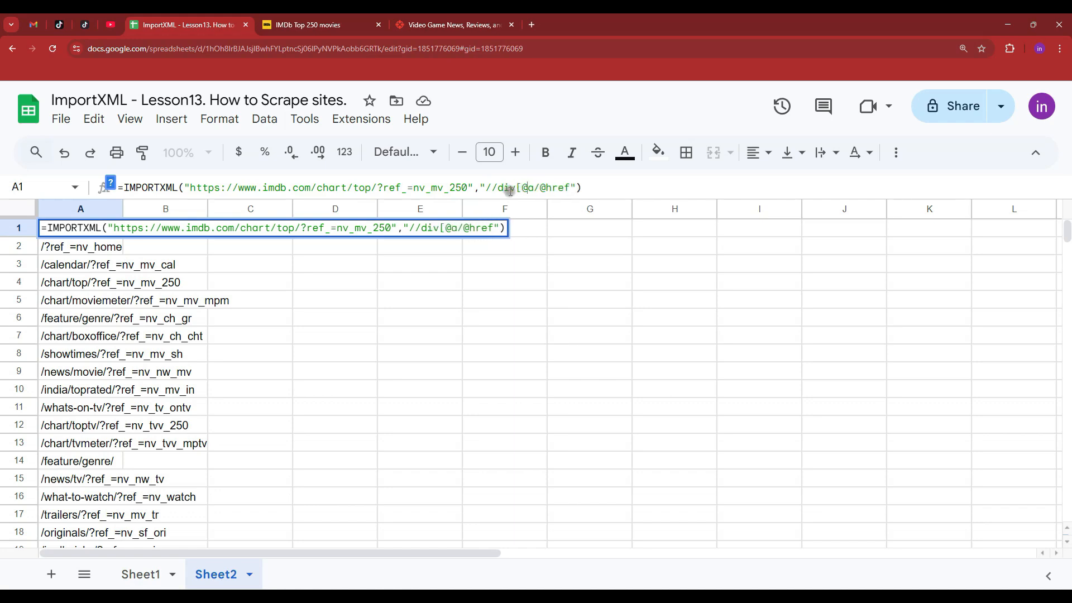
text(data-testid="chart-layout-main-column")
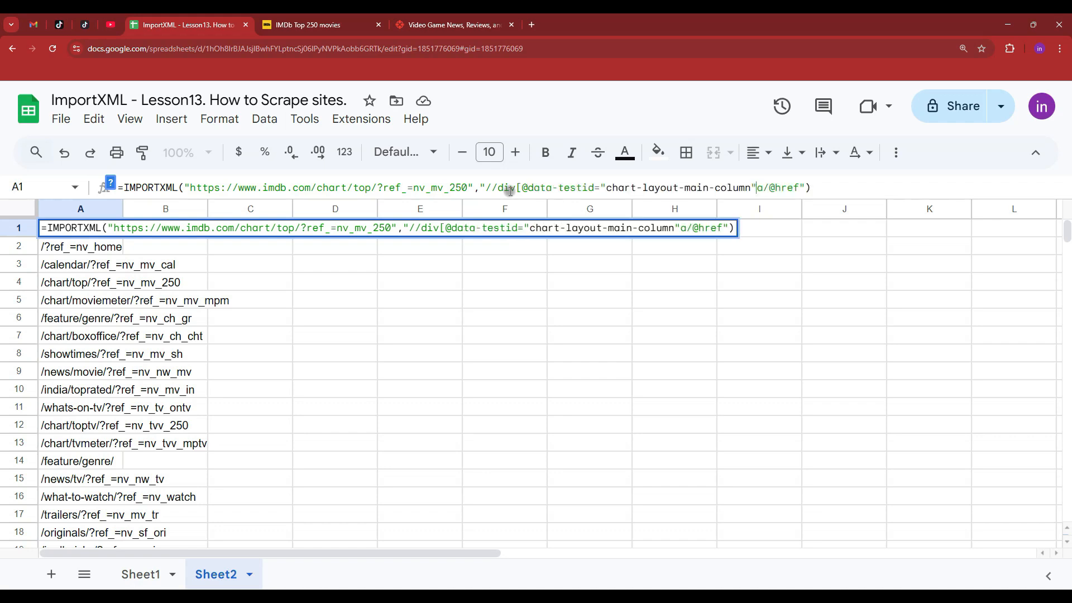
Replace the double quotes around chart-layout-main-column with single quotes and close the div condition with a square bracket
click(755, 187)
key(BackSpace)
text(')
click(606, 187)
key(BackSpace)
text(')
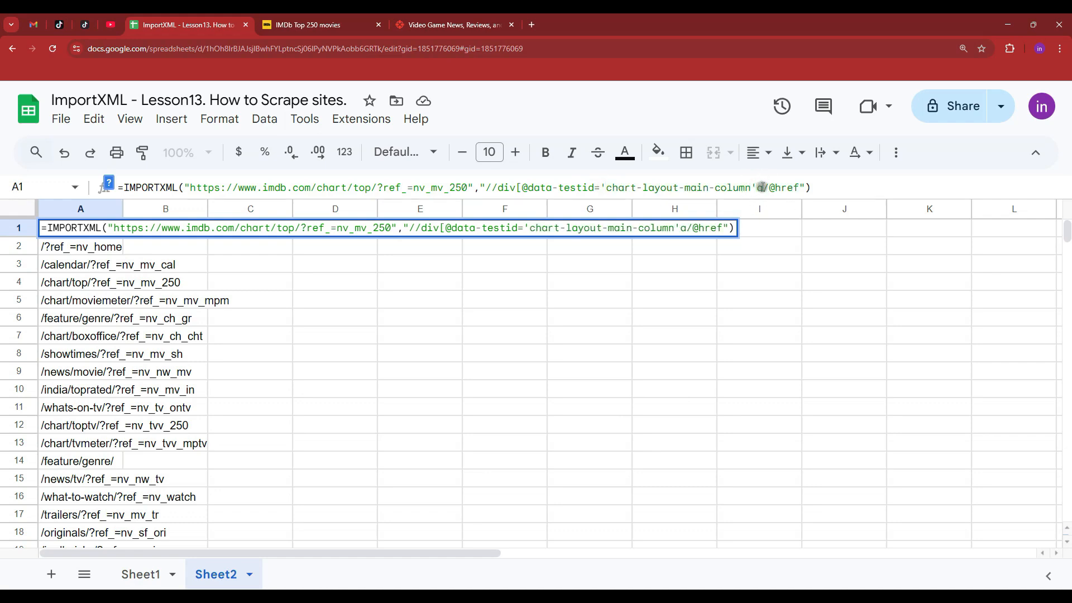
click(760, 188)
text(])
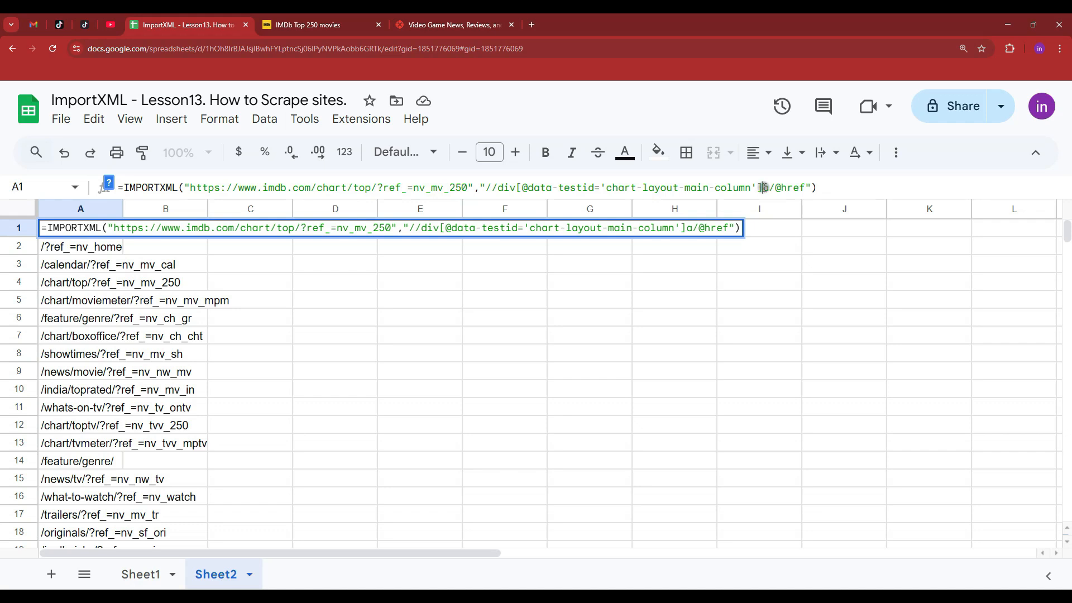
drag(763, 187, 485, 187)
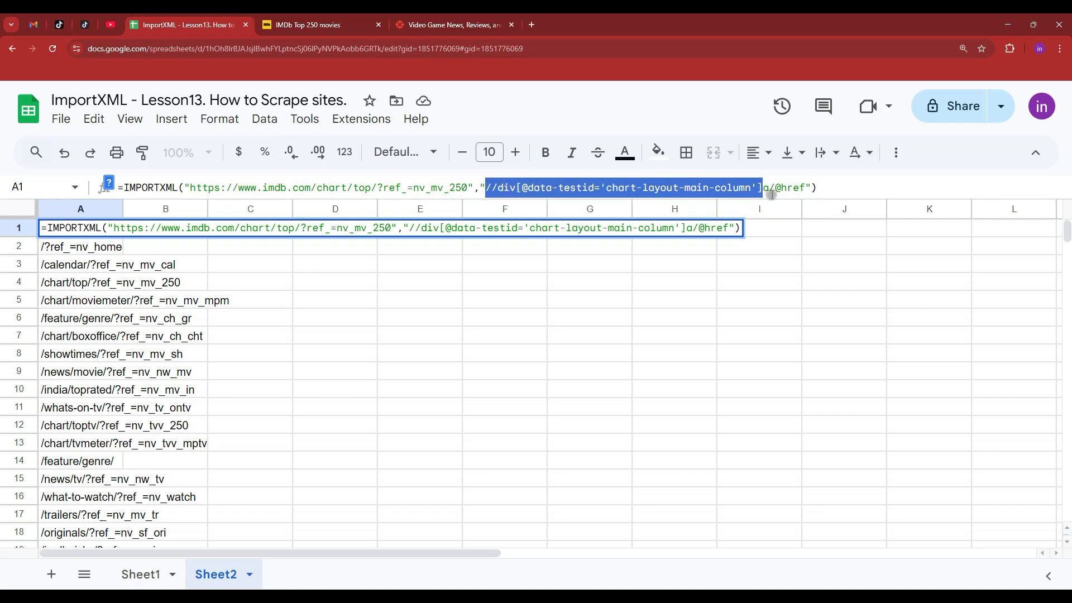
click(763, 187)
text(//)
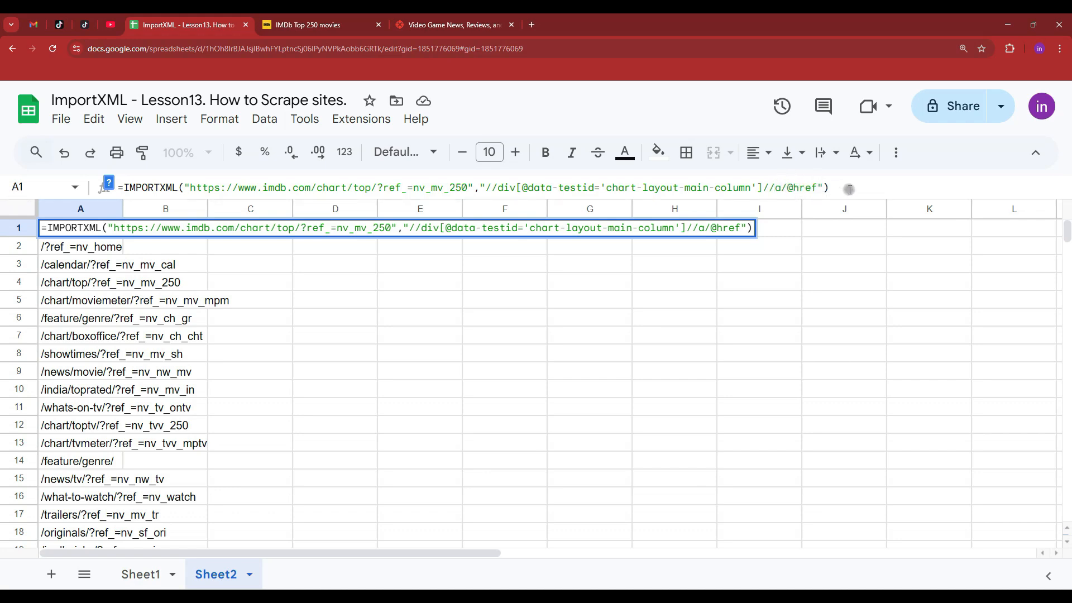
key(Return)
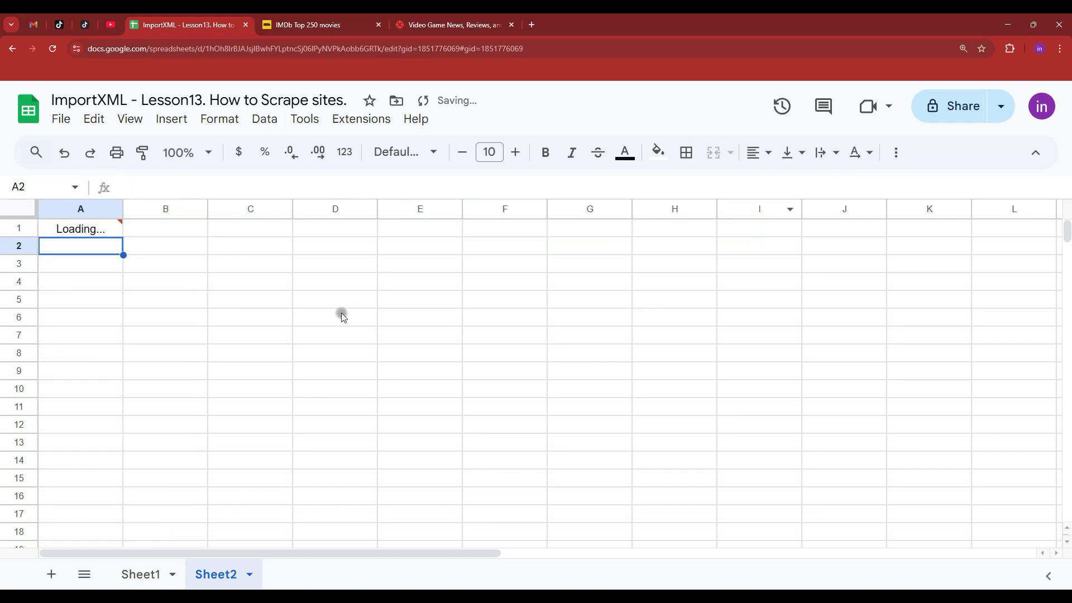
click(112, 233)
scroll(79, 283, down, 2)
scroll(80, 377, up, 2)
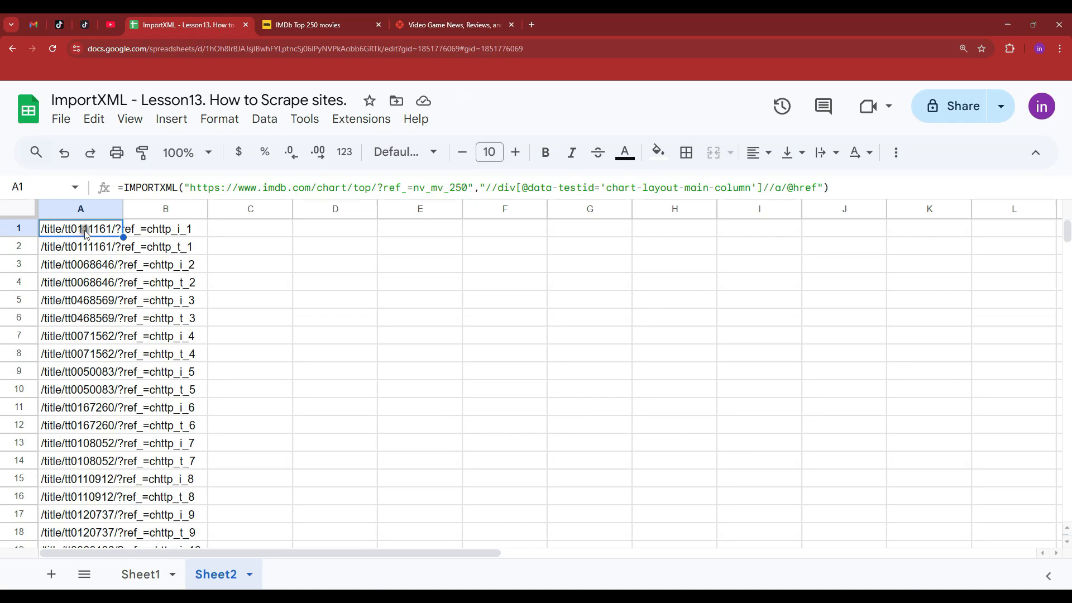
Find A1's link in the IMDb chart's page markup and open The Shawshank Redemption's title page from it
key(ctrl+c)
click(112, 246)
key(ctrl+c)
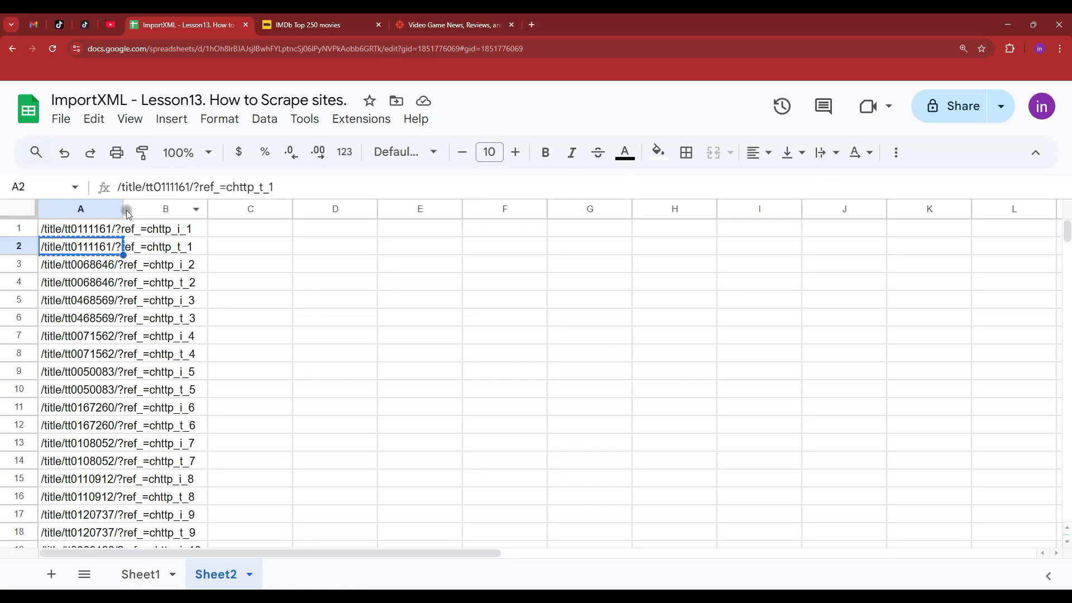
click(103, 230)
click(309, 25)
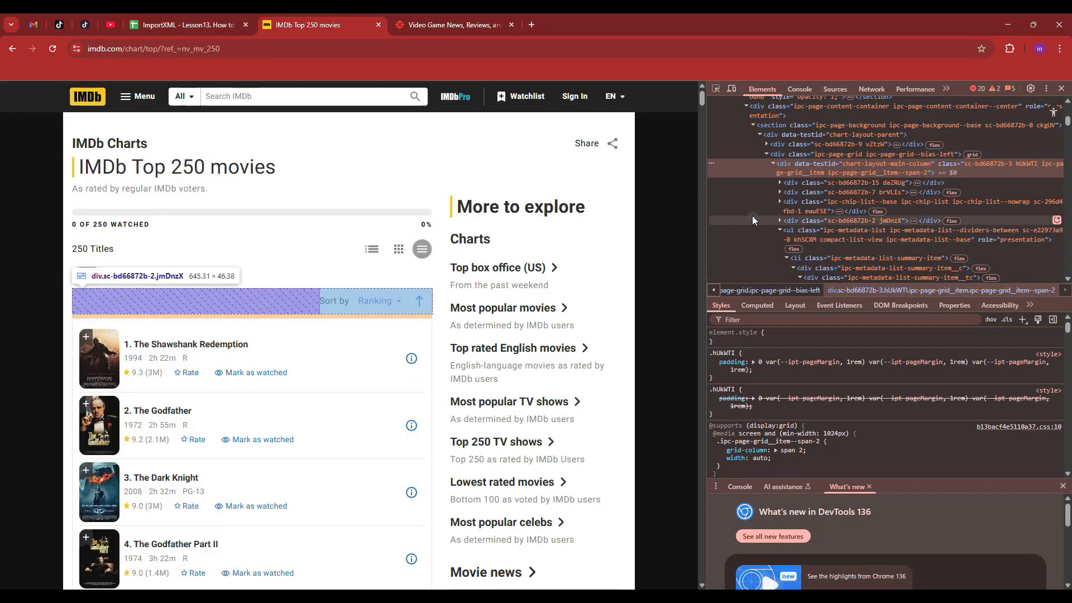
key(ctrl+v)
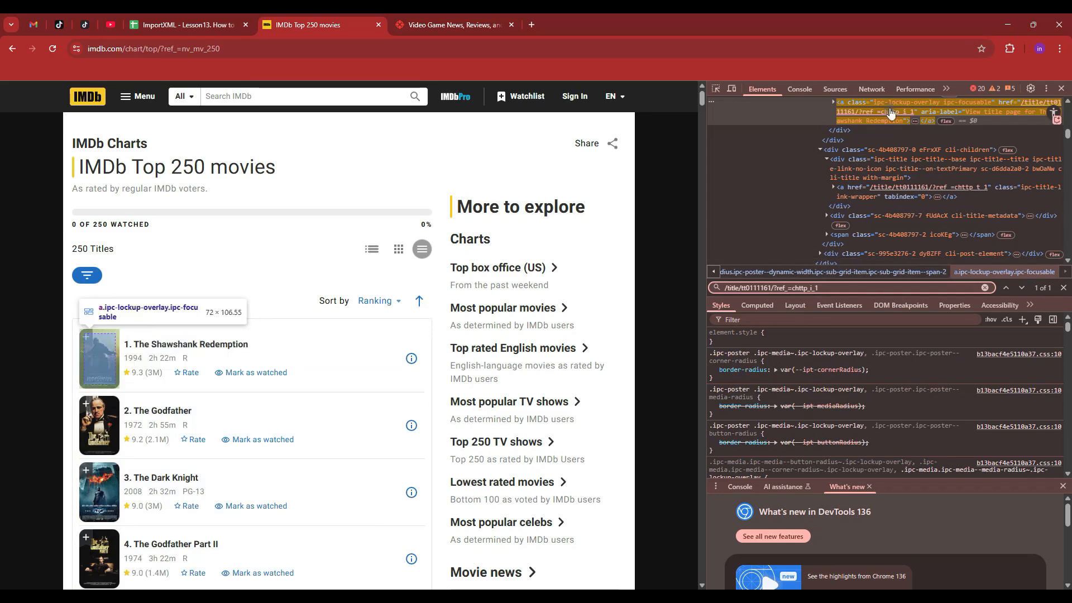
scroll(920, 235, up, 3)
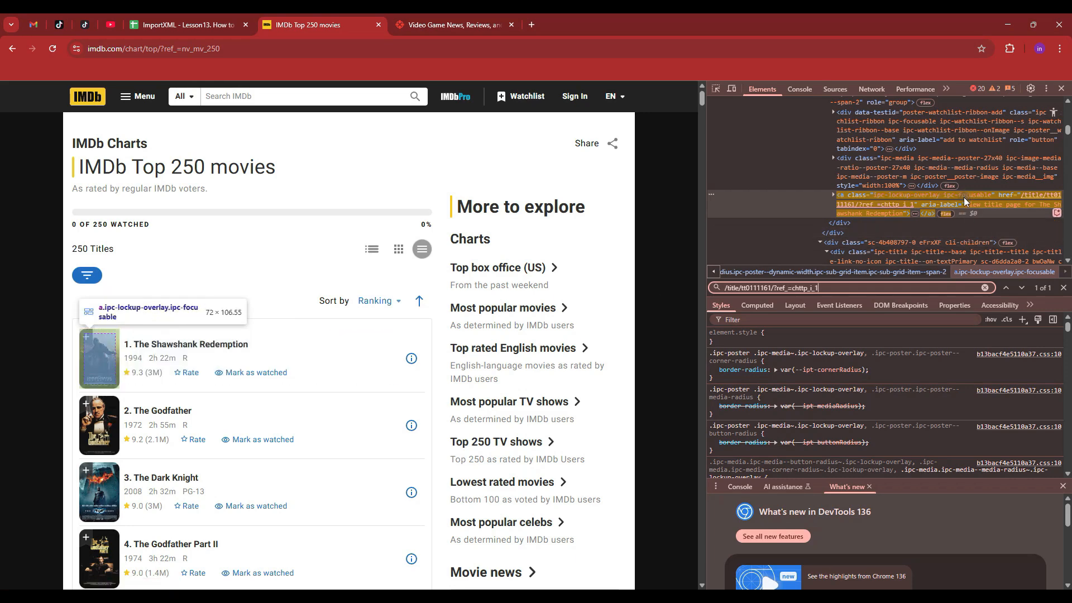
click(1033, 197)
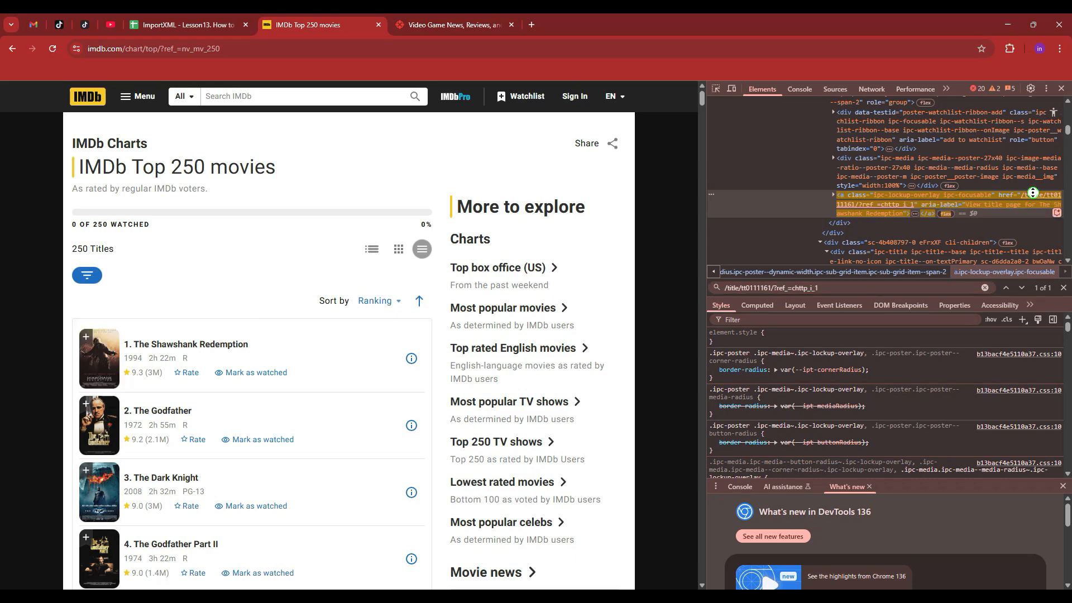
click(1033, 197)
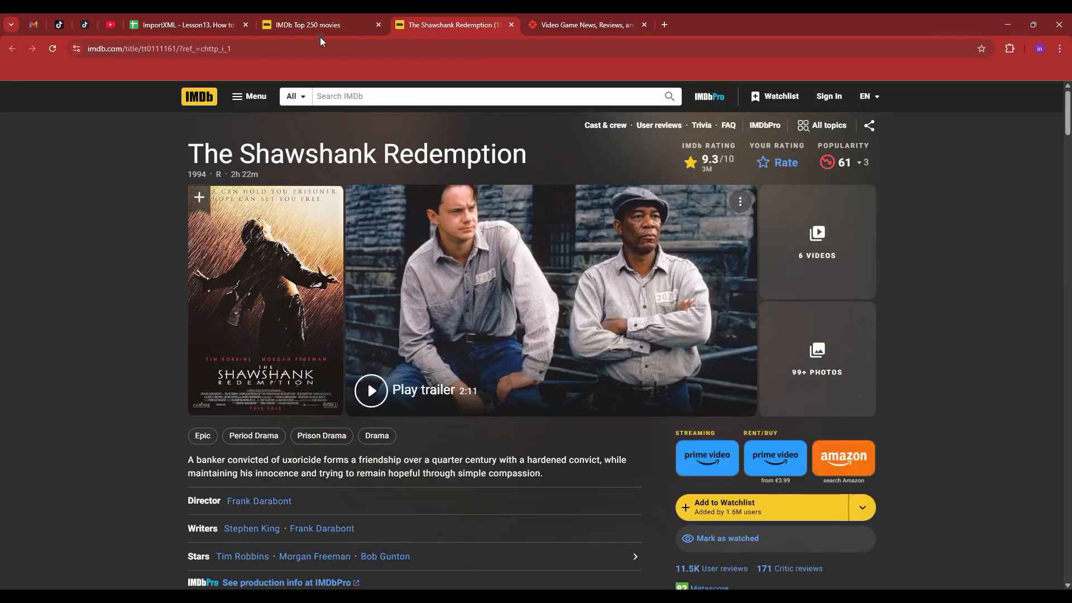
click(203, 51)
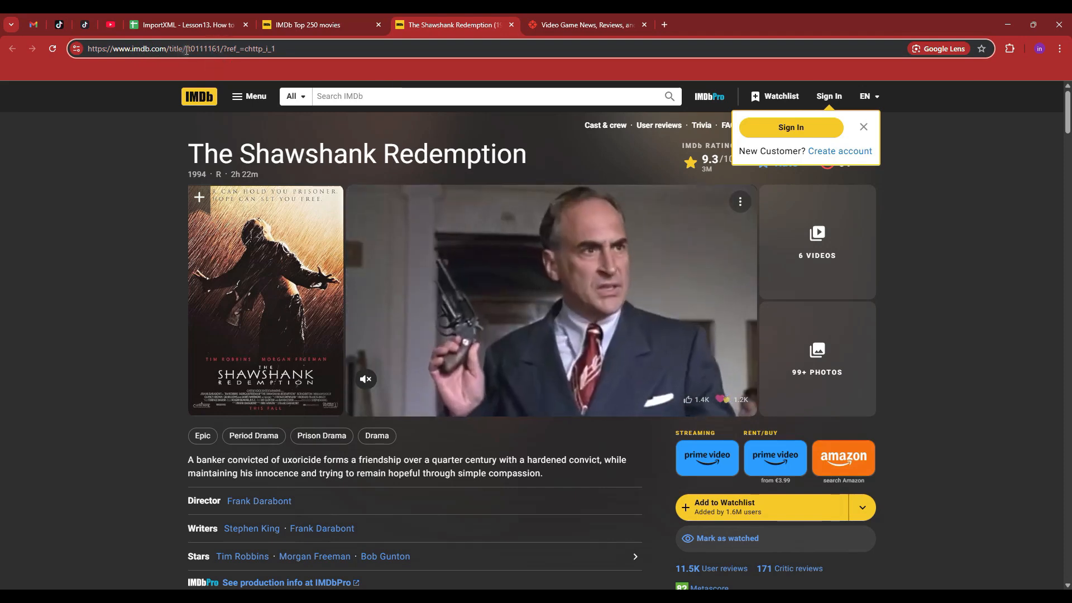
drag(187, 51, 85, 55)
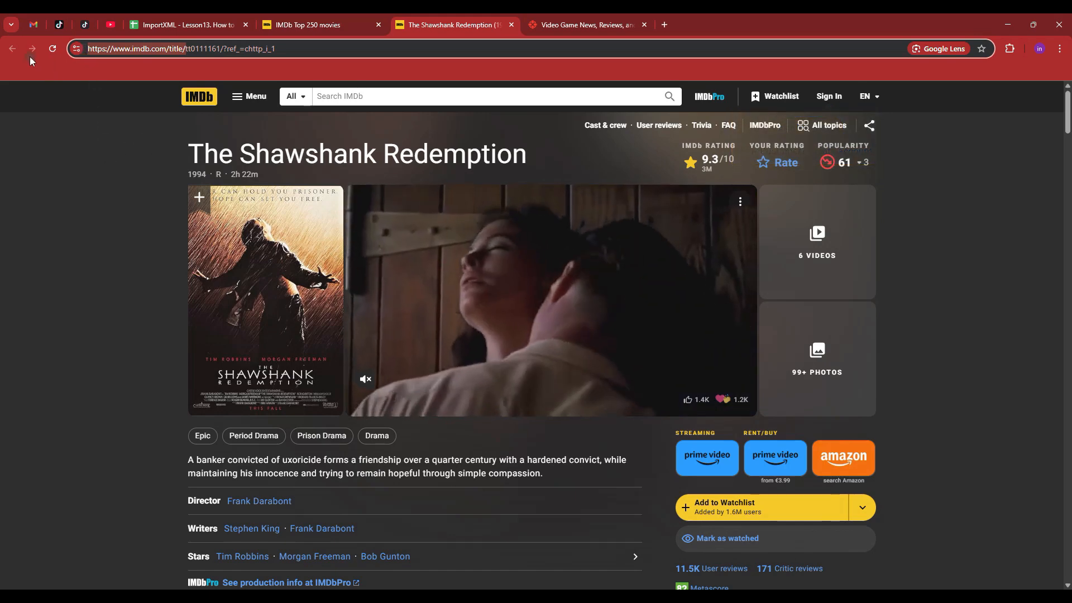
click(510, 25)
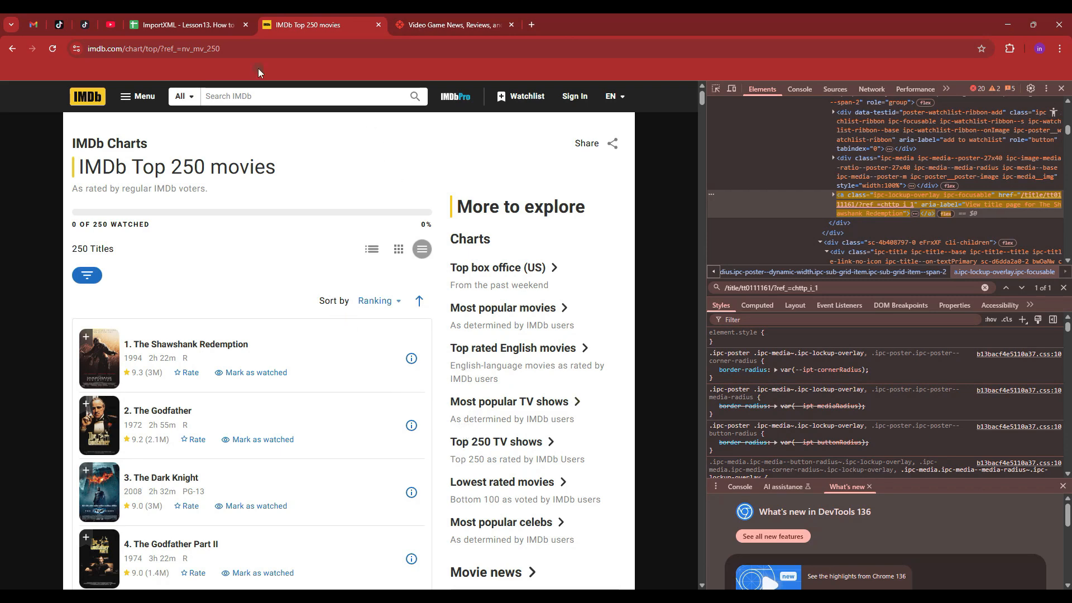
click(185, 25)
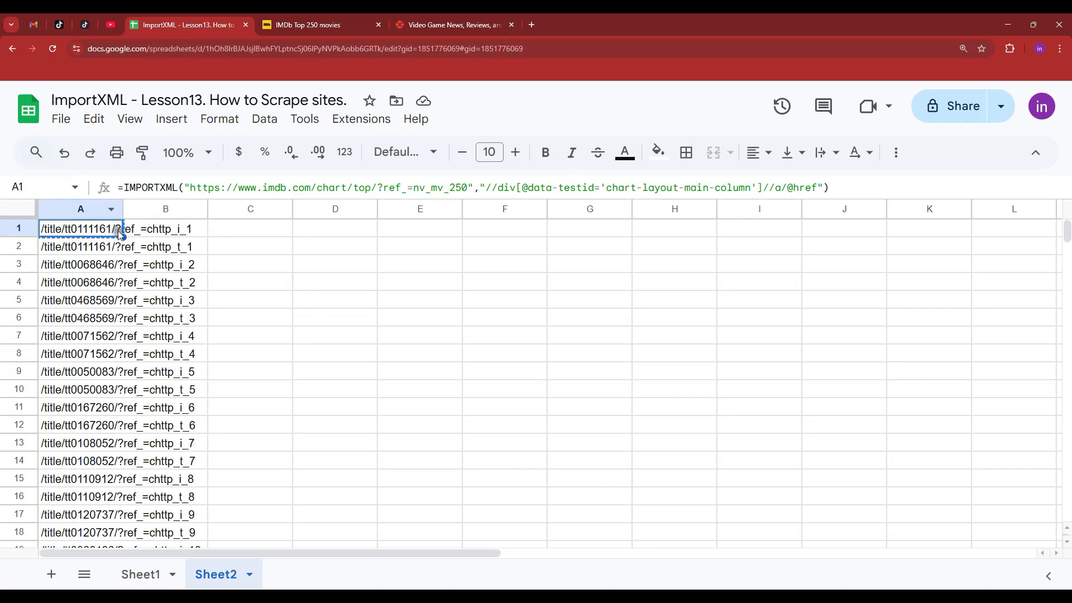
click(331, 229)
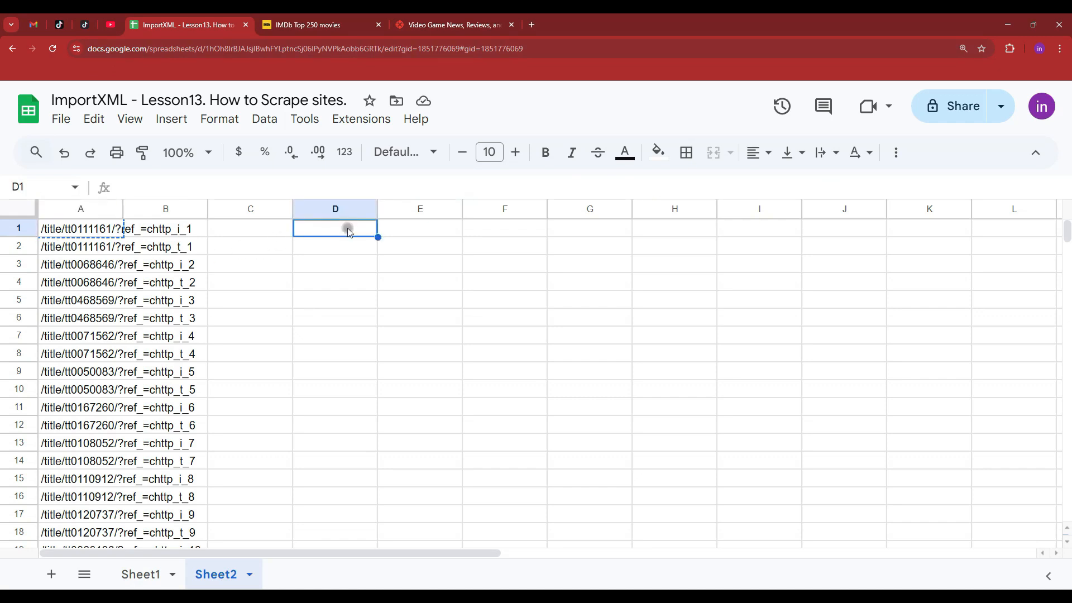
text(=)
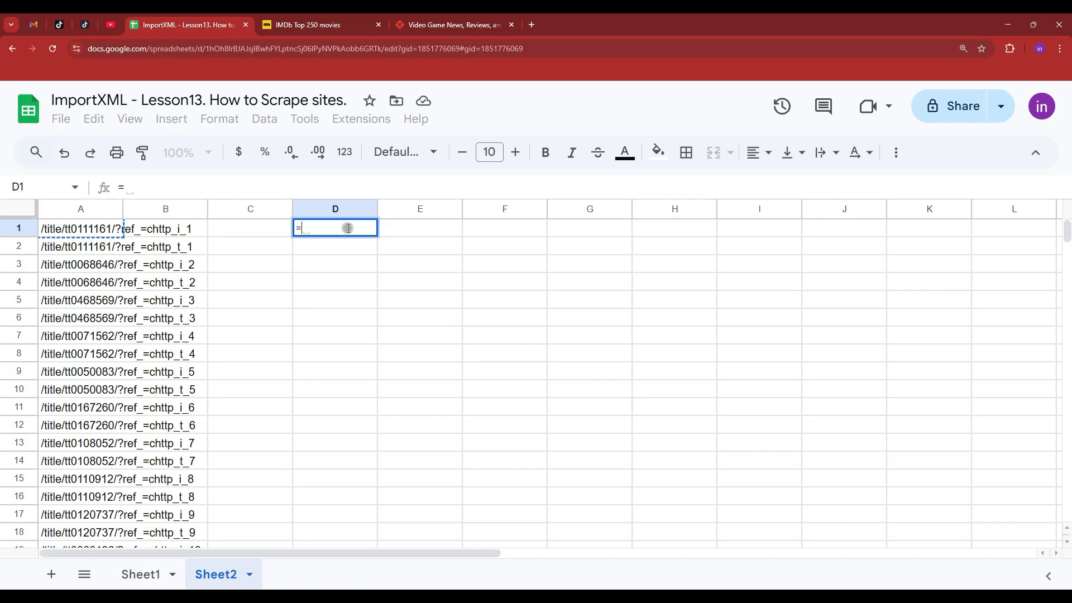
text("")
key(ctrl+v)
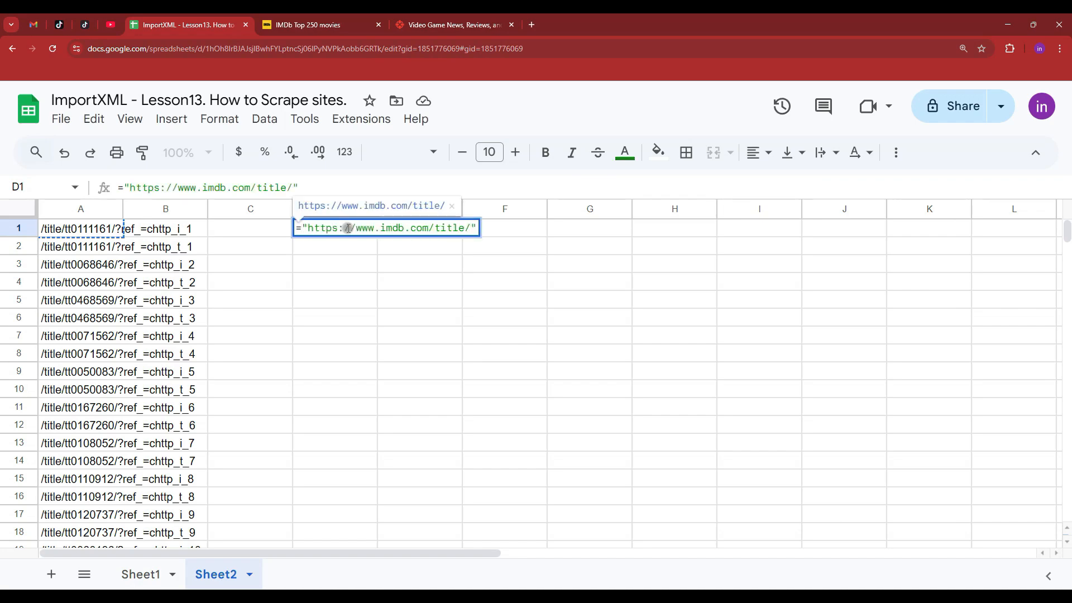
key(BackSpace)
key(BackSpace)
key(BackSpace)
key(BackSpace)
key(BackSpace)
key(BackSpace)
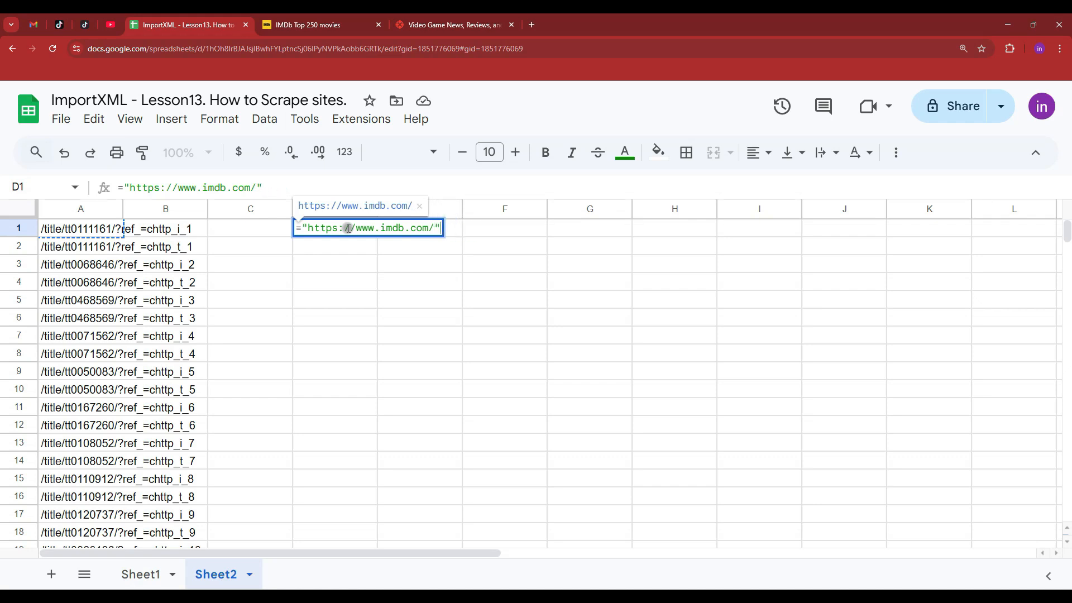
text(&)
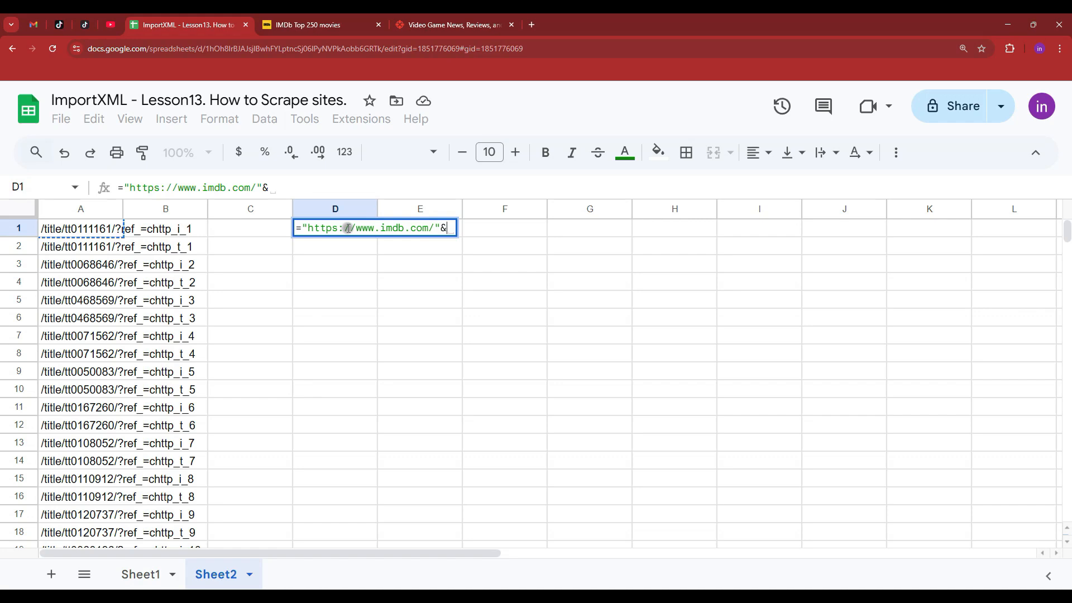
click(50, 231)
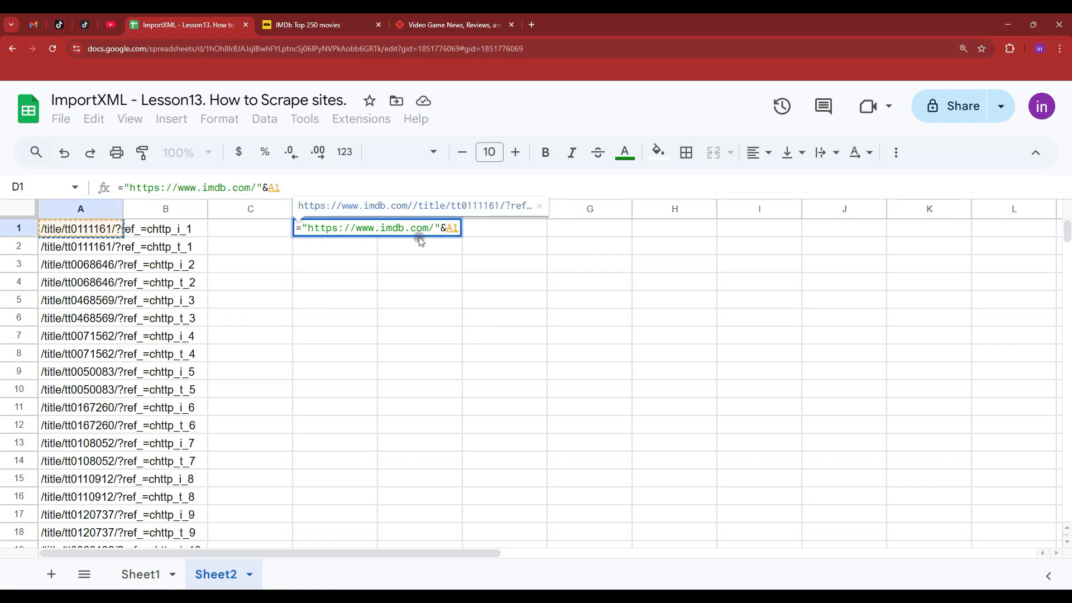
key(Return)
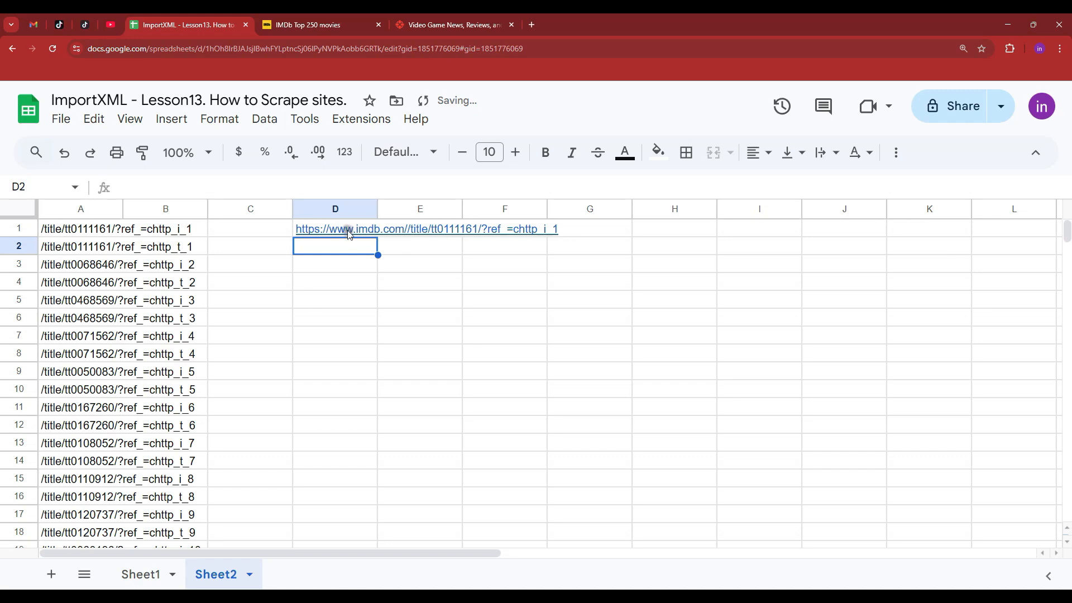
Open the link in D1 to check its movie page, and close that page again
click(351, 231)
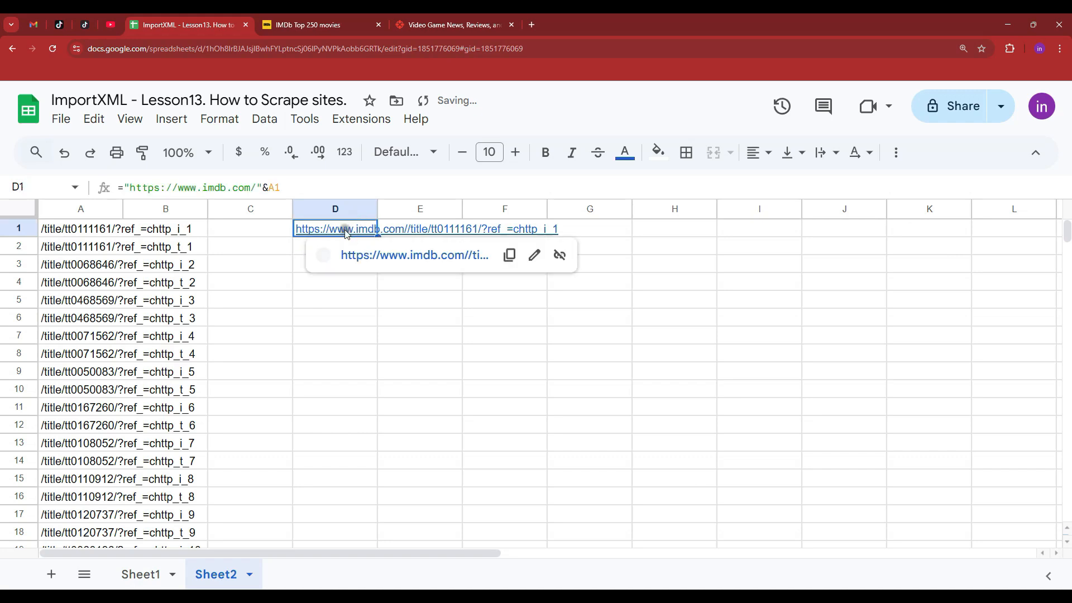
click(373, 257)
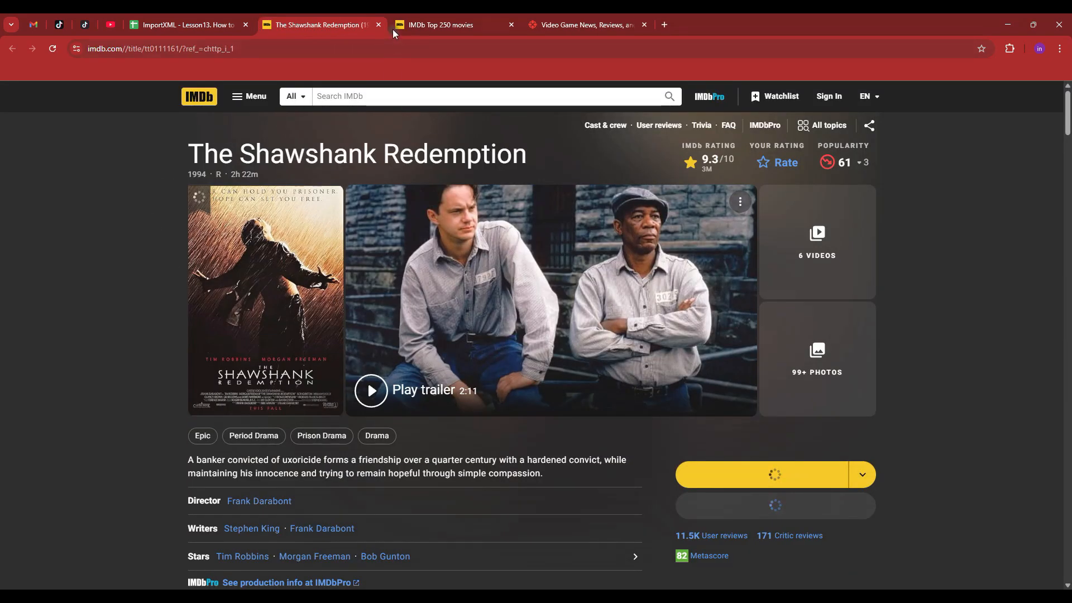
click(378, 25)
Copy D1's link formula down column D through D51
scroll(536, 385, down, 4)
scroll(383, 536, down, 10)
shift+click(347, 377)
key(ctrl+v)
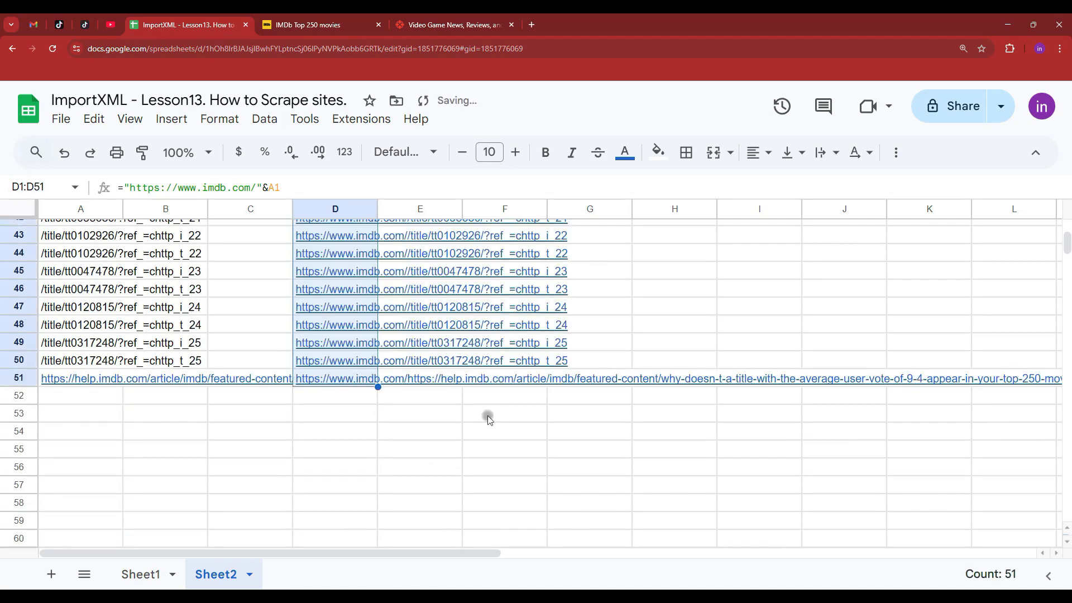
Open the link in D3, close its movie page and compare it with the second title on the IMDb chart
scroll(487, 419, up, 12)
click(335, 244)
click(298, 261)
click(346, 290)
click(378, 25)
click(351, 27)
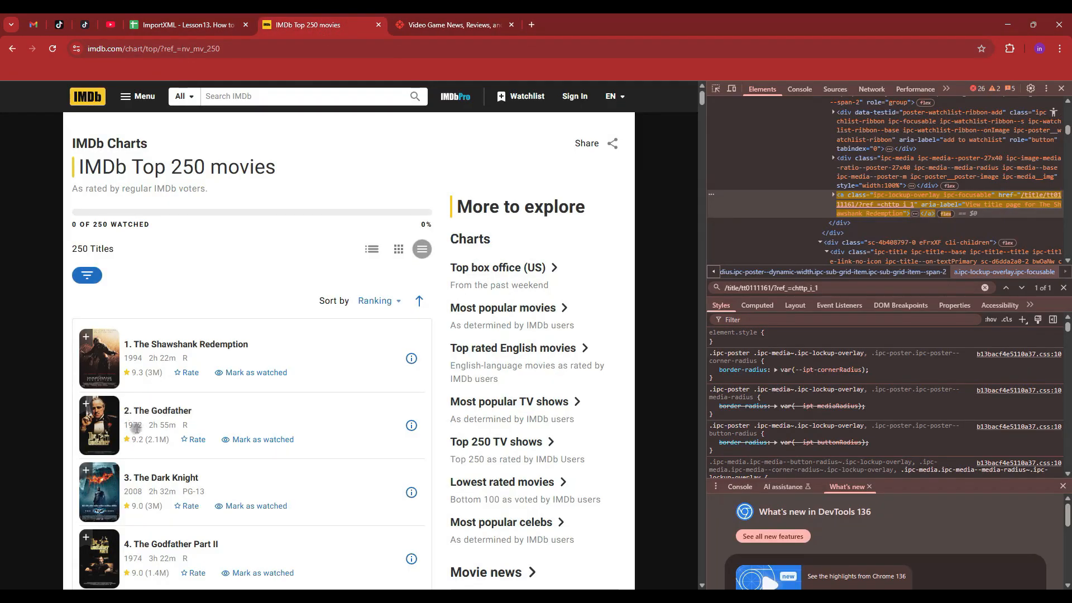
Open the link in D5, close its page, compare it with the chart's third title and return to the sheet
click(215, 24)
click(316, 305)
click(357, 325)
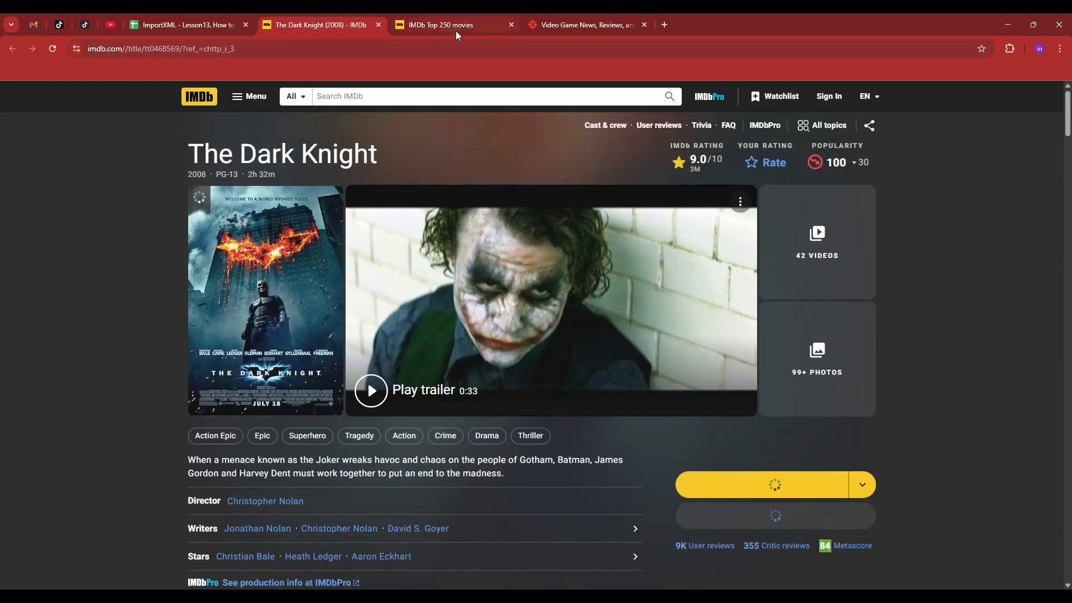
click(379, 25)
click(306, 26)
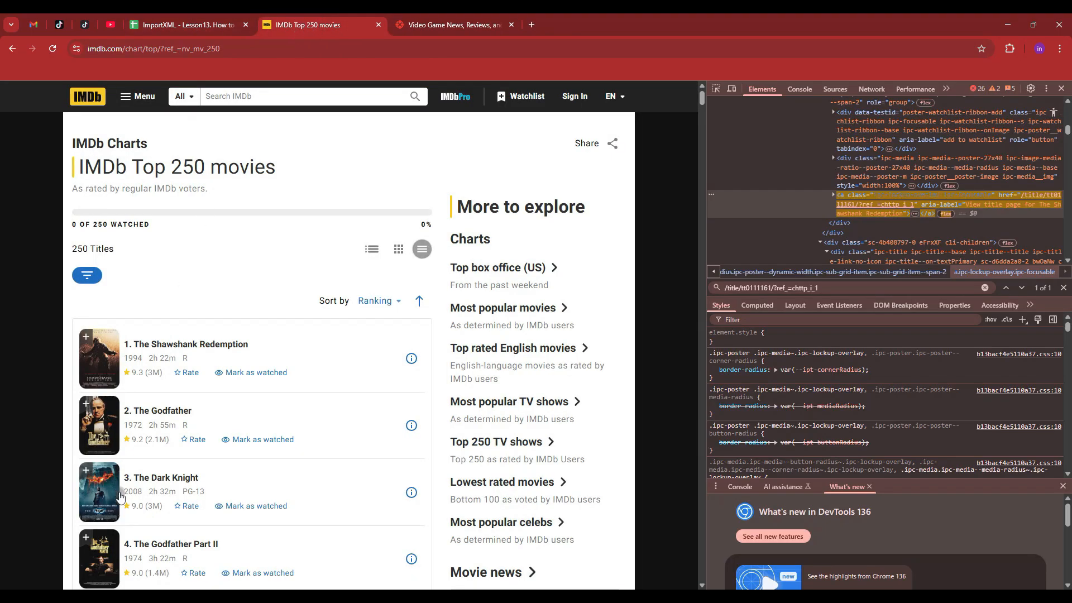
click(208, 24)
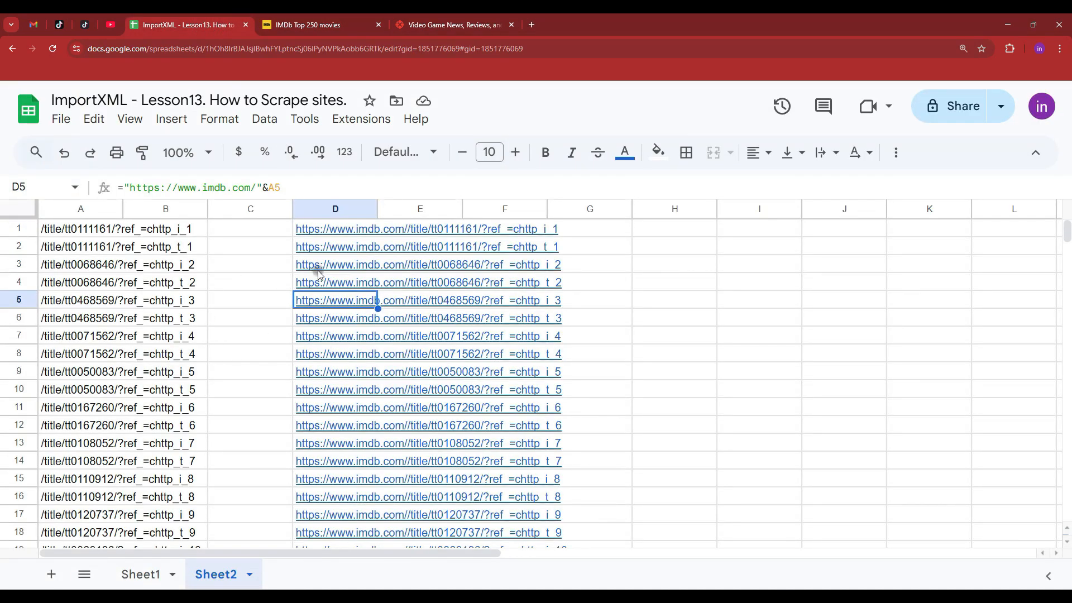
click(338, 268)
click(229, 264)
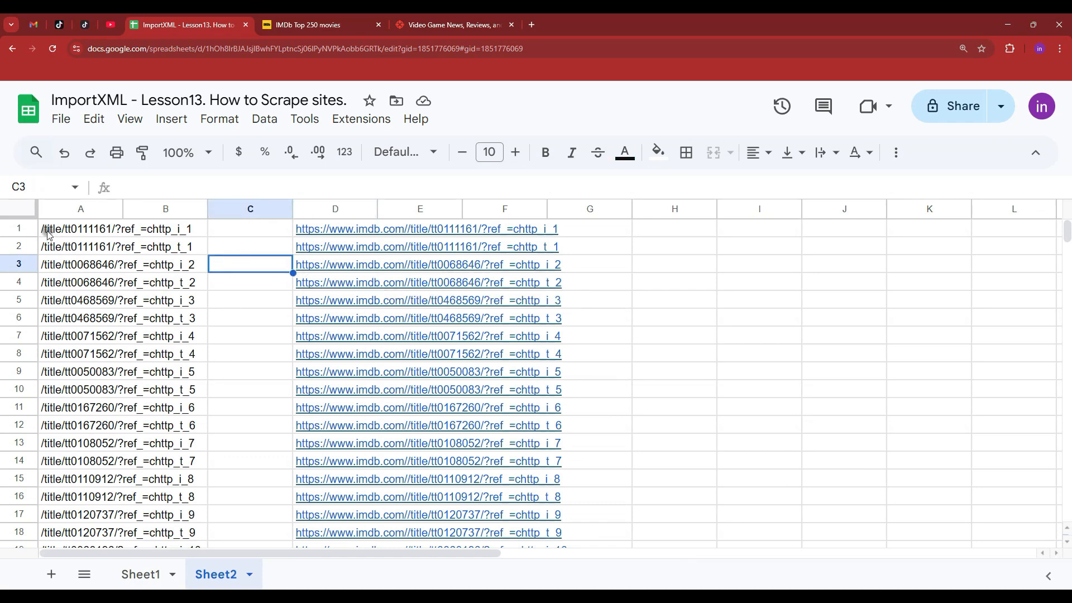
Open the link in D2, close its movie page, compare it with the chart's first title and return to the sheet
drag(82, 232, 84, 247)
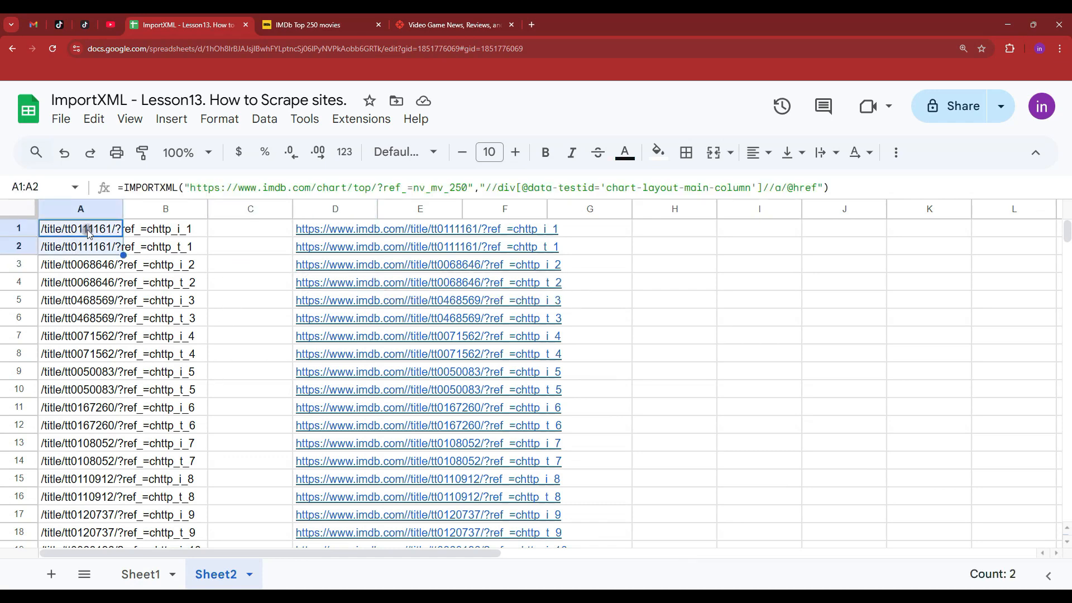
click(343, 246)
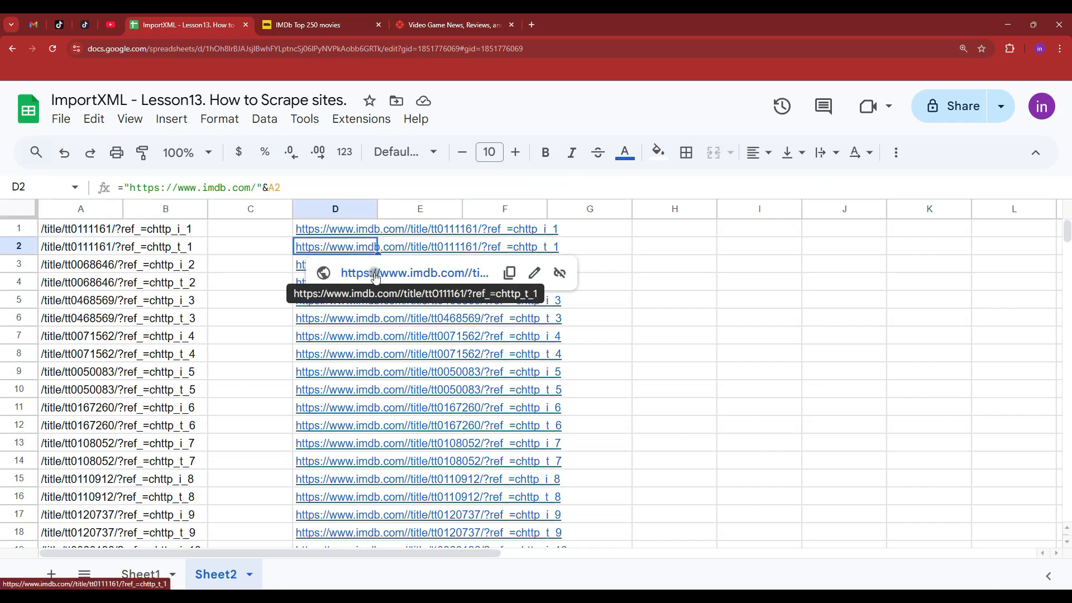
click(363, 270)
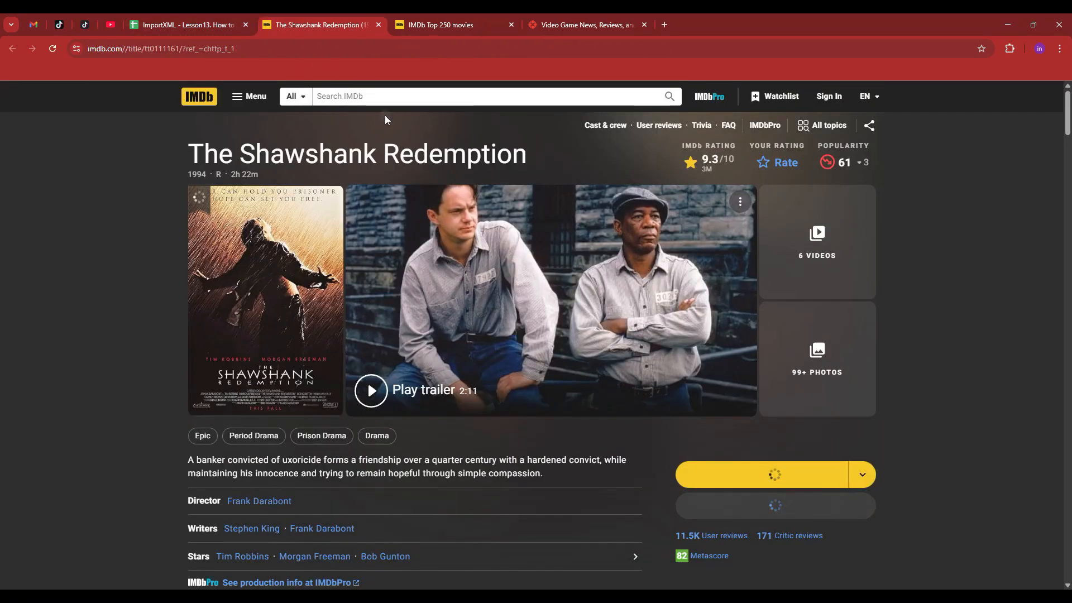
click(379, 25)
click(318, 25)
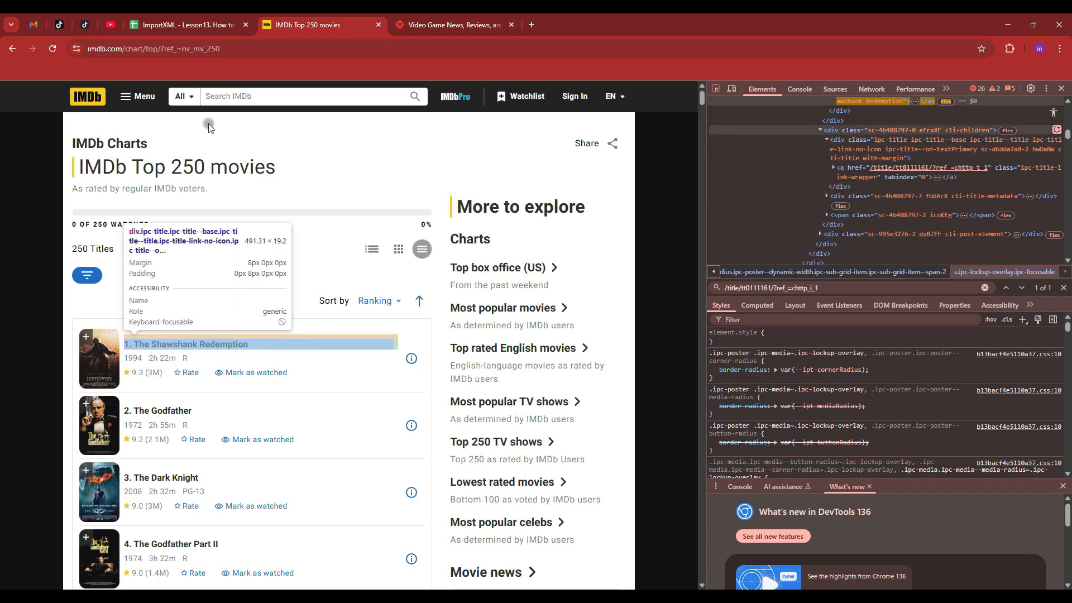
click(231, 29)
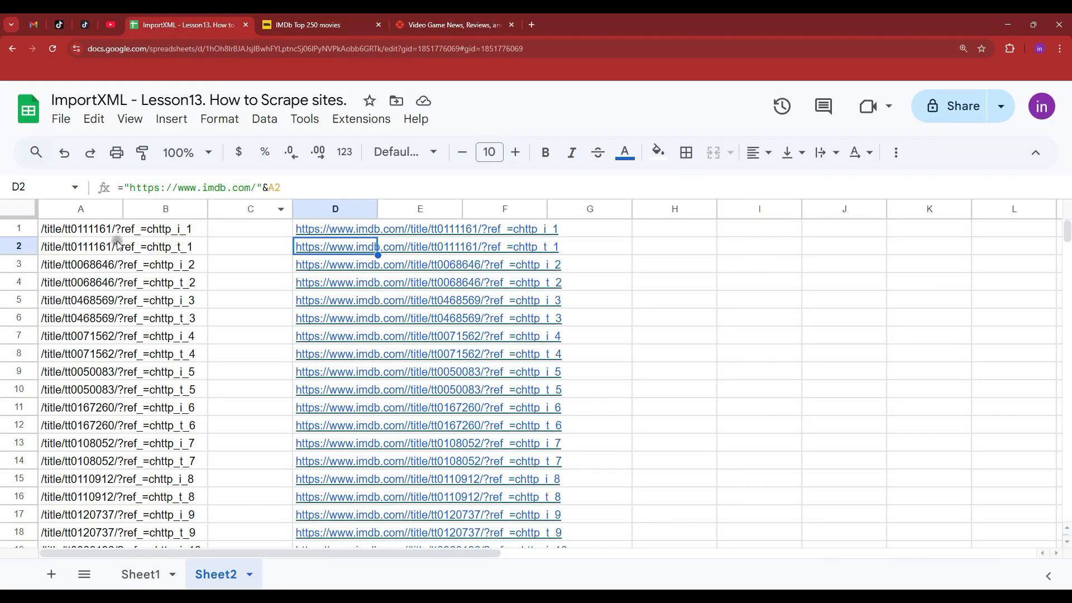
Review A1's IMPORTXML formula and inspect the poster and title link elements of the first movie in the IMDb chart's page code
click(77, 230)
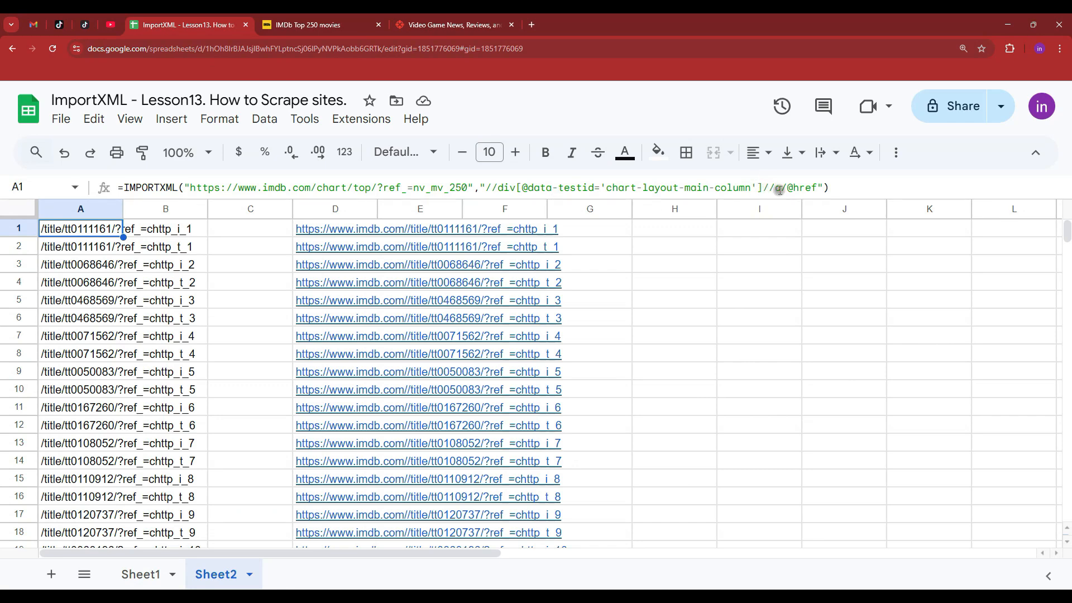
click(308, 24)
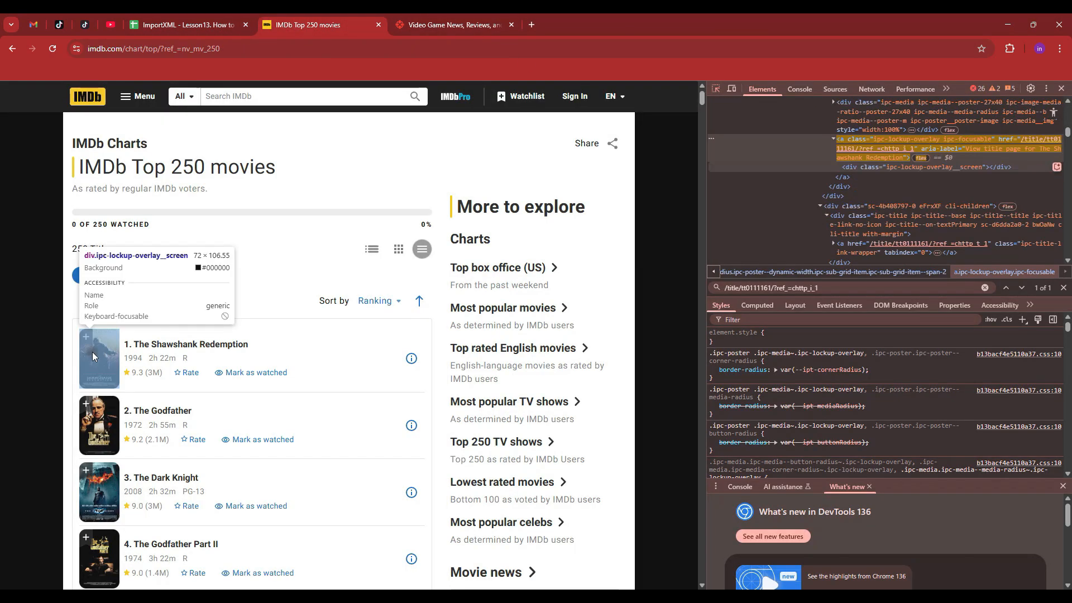
click(227, 351)
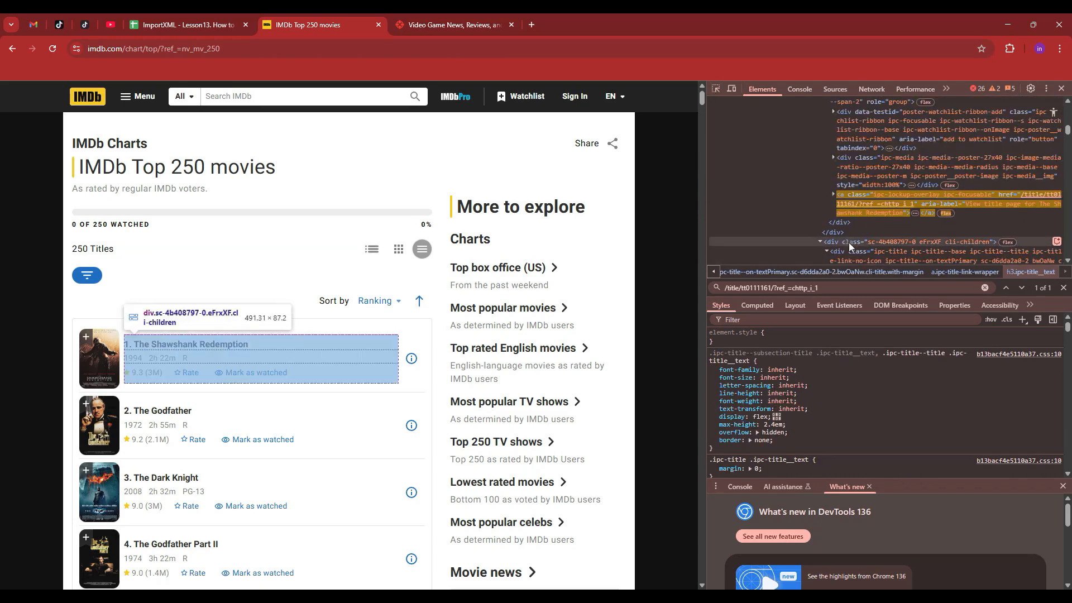
scroll(878, 173, up, 3)
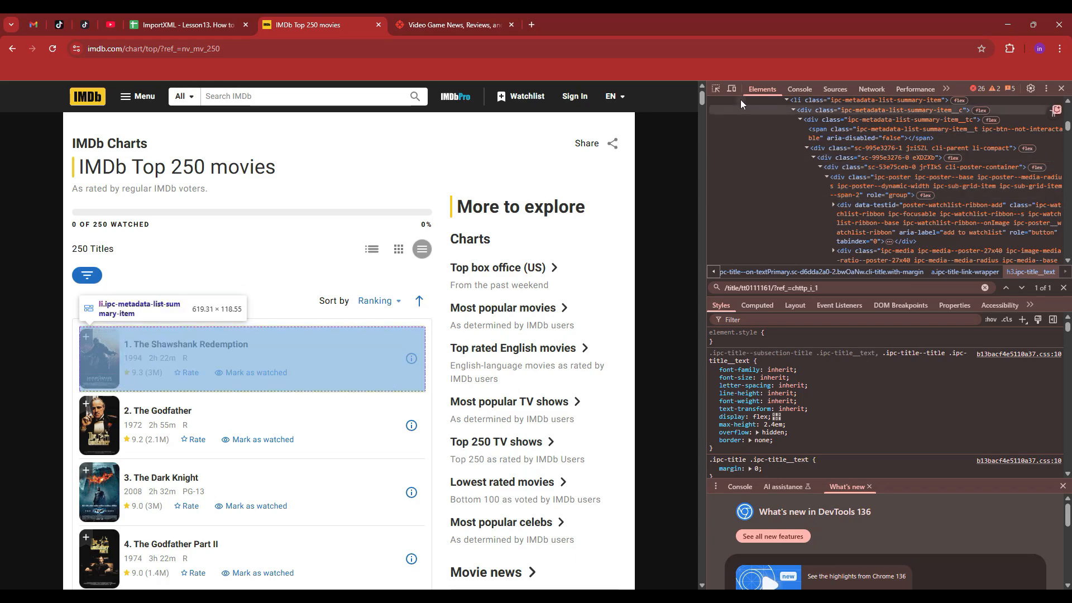
click(715, 89)
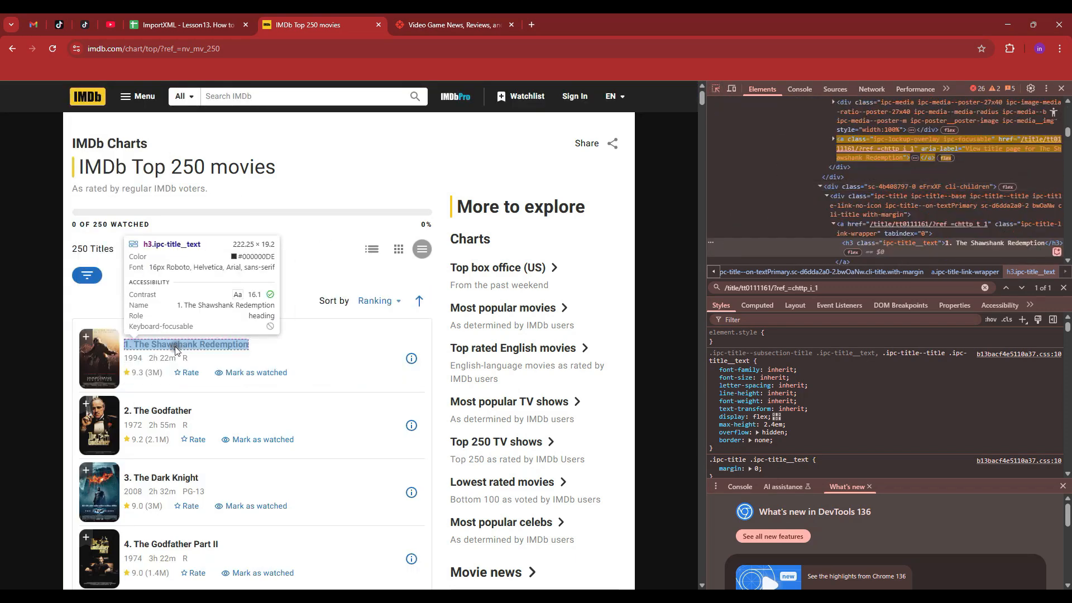
click(176, 349)
scroll(855, 137, down, 1)
scroll(844, 196, up, 1)
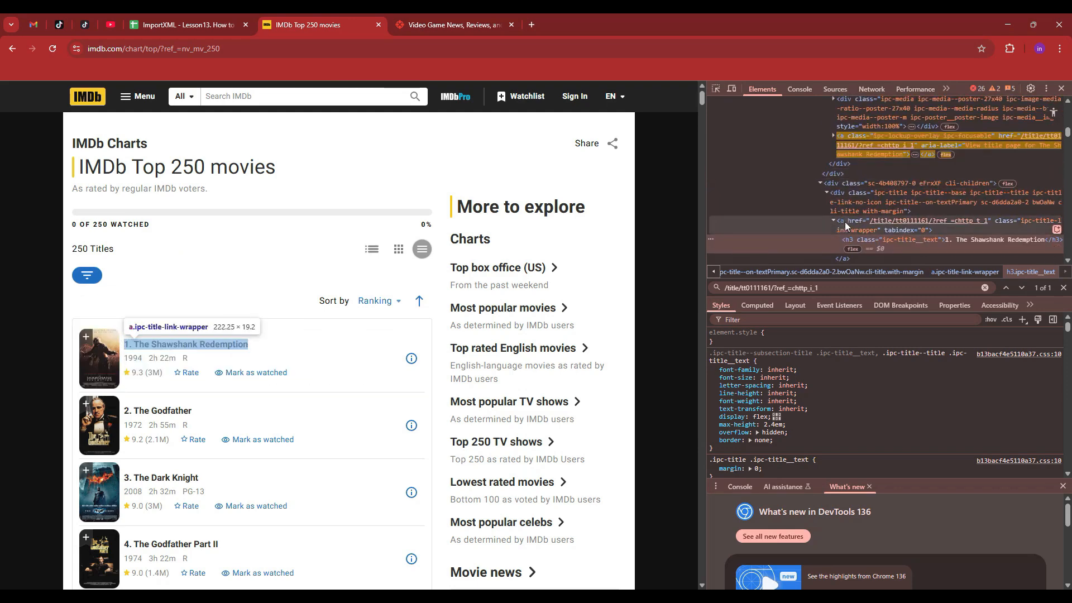
scroll(848, 217, down, 1)
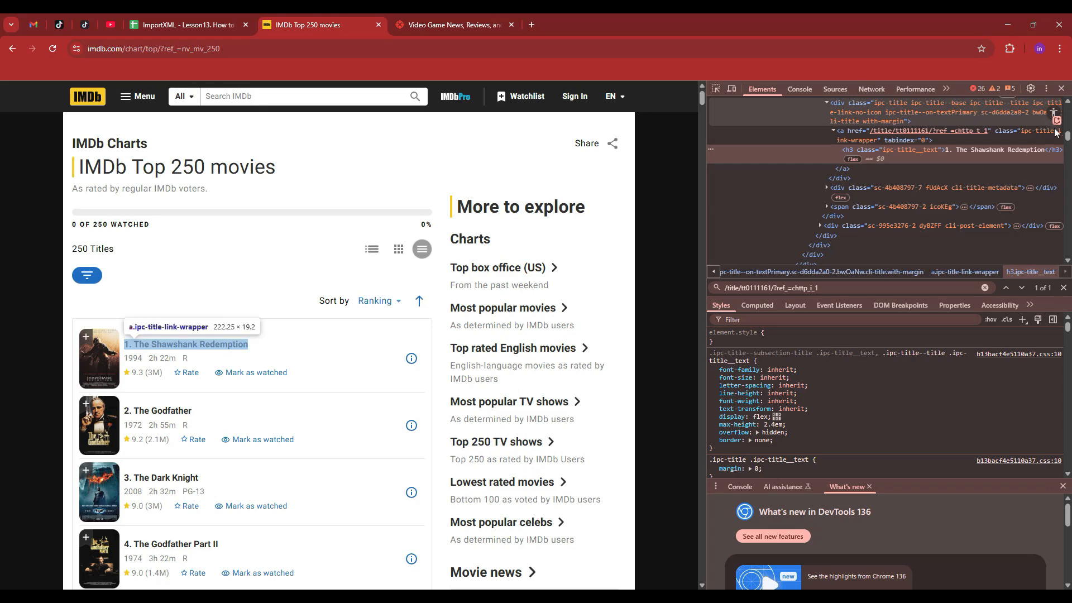
scroll(1067, 138, up, 1)
scroll(1067, 138, up, 1)
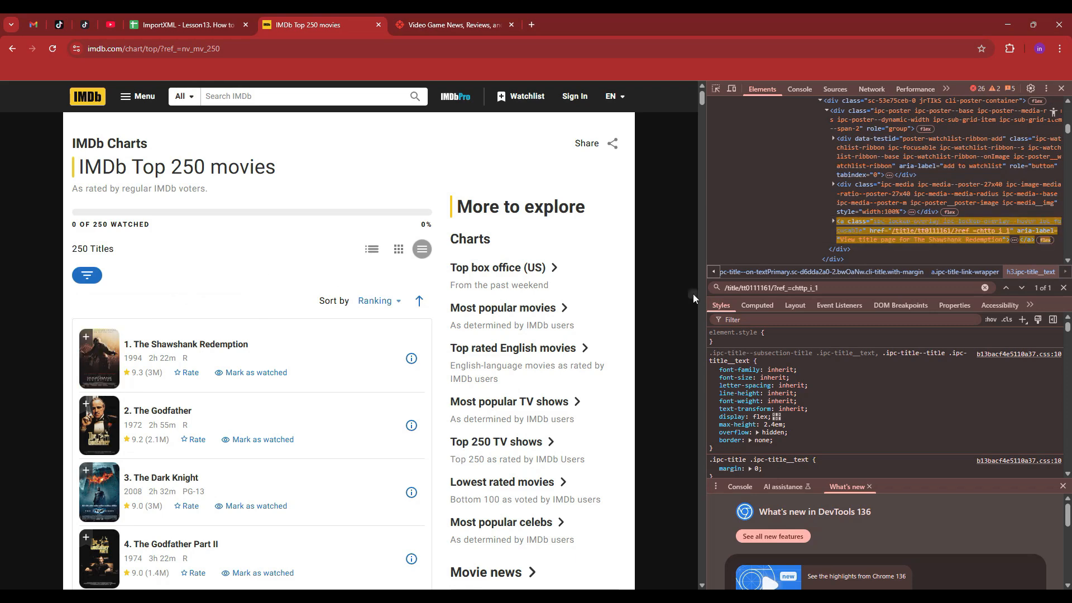
double_click(882, 220)
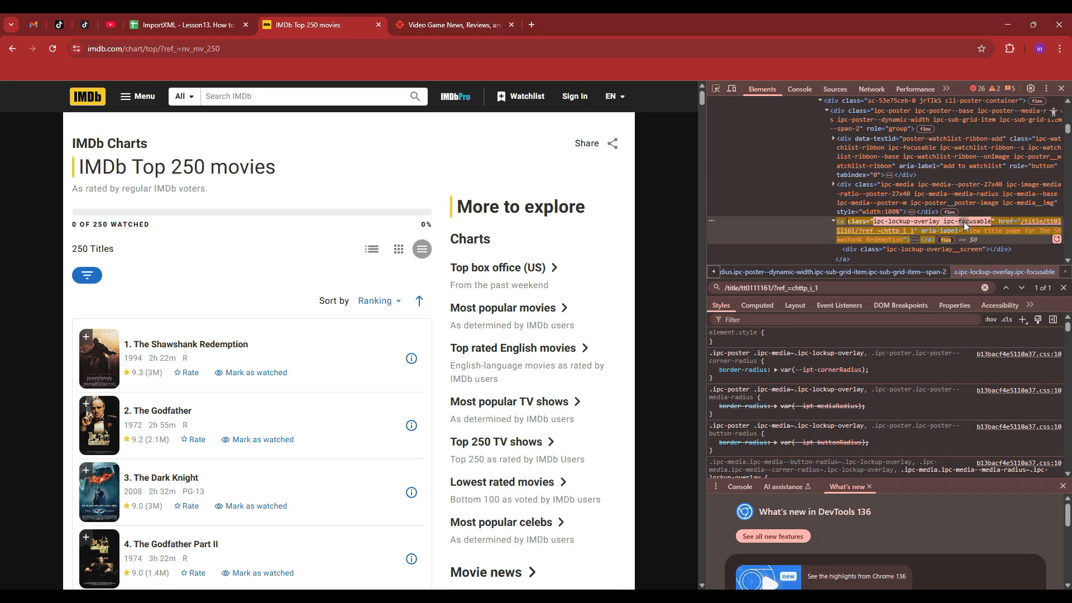
key(ctrl+shift+Tab)
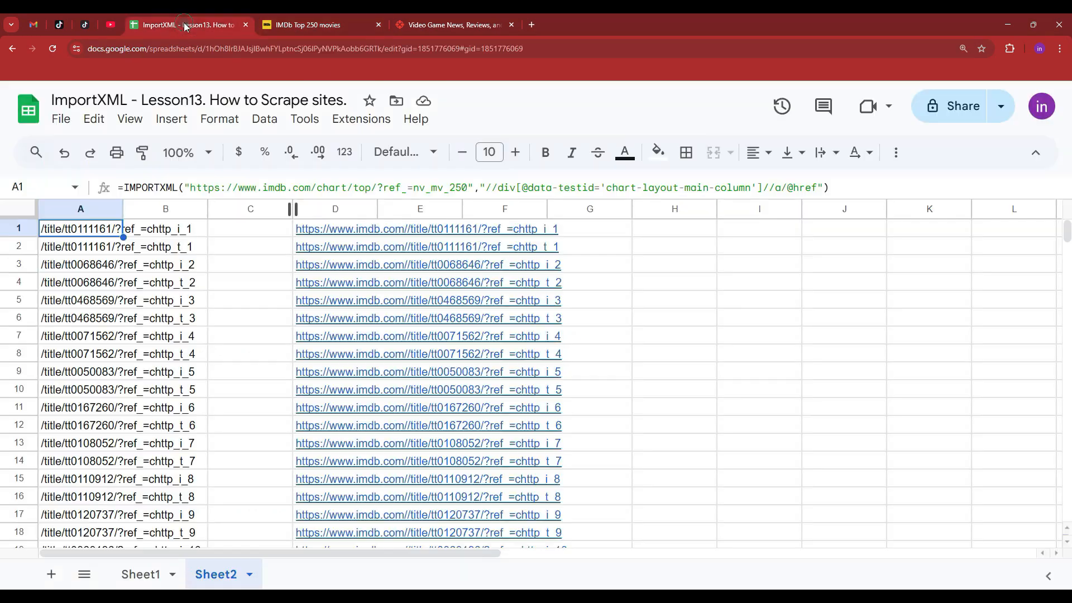
click(780, 188)
text([@c)
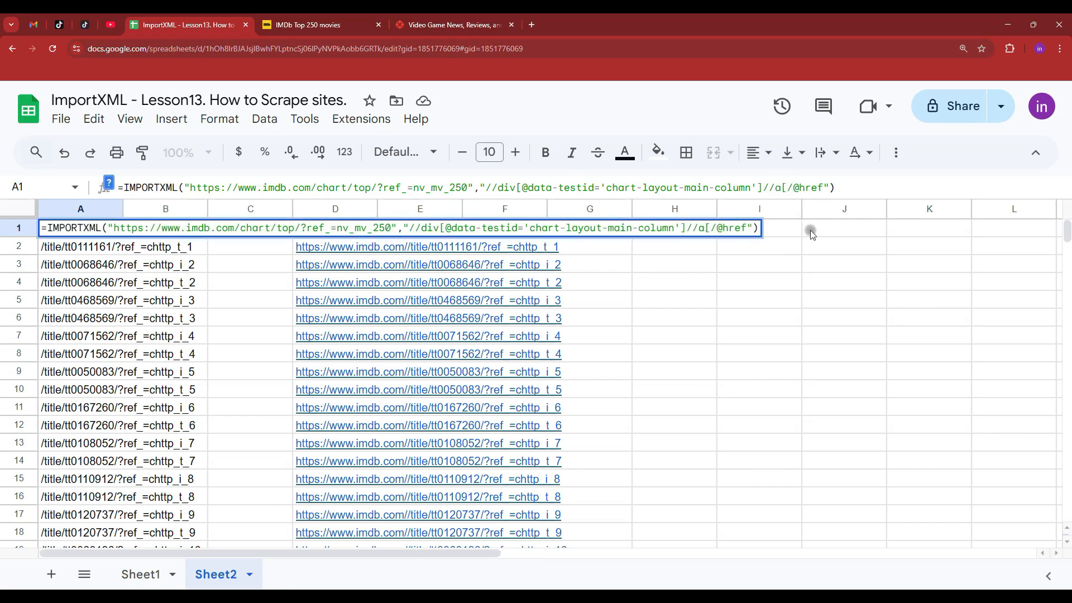
text(lass=)
text('ipc-lockup-overlay ipc-focusable')
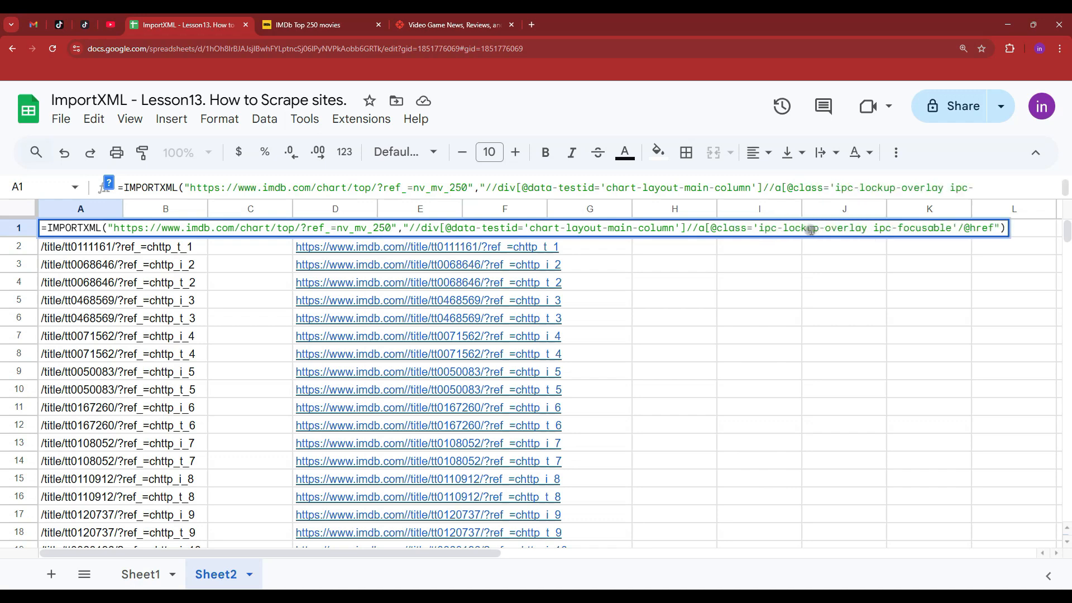
text(])
Enlarge the formula bar, put the closing apostrophe before the bracket in A1's class filter and commit the formula
drag(519, 206, 521, 285)
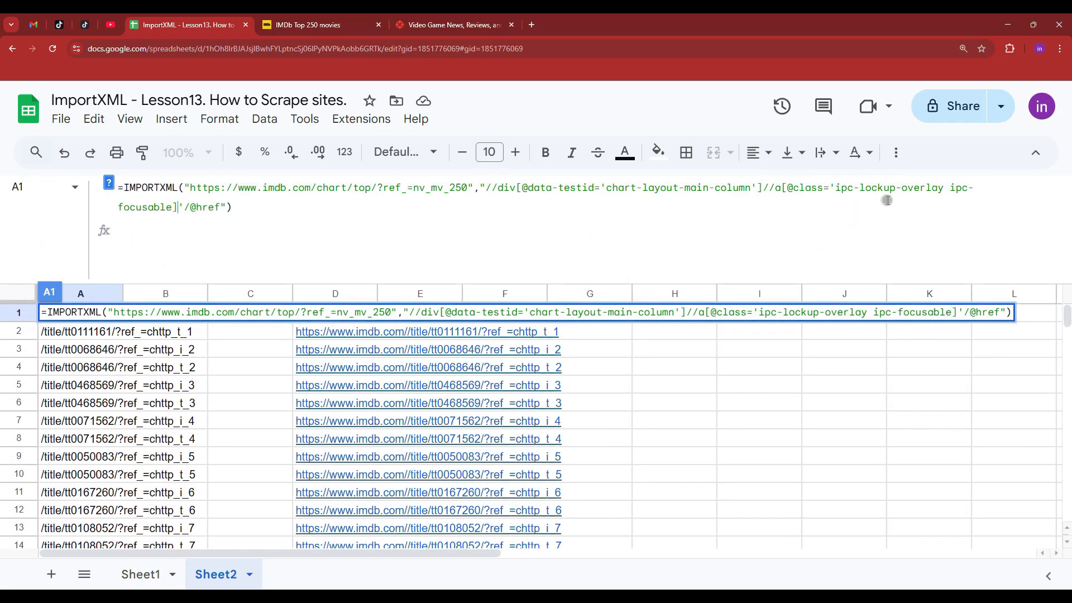
drag(784, 188, 918, 190)
drag(836, 190, 970, 190)
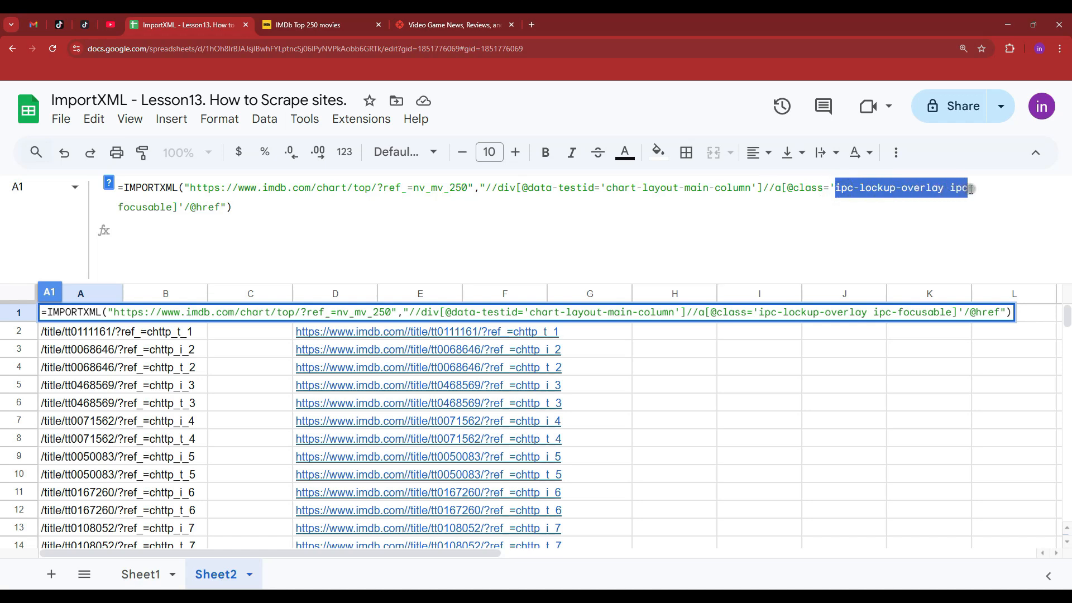
click(183, 207)
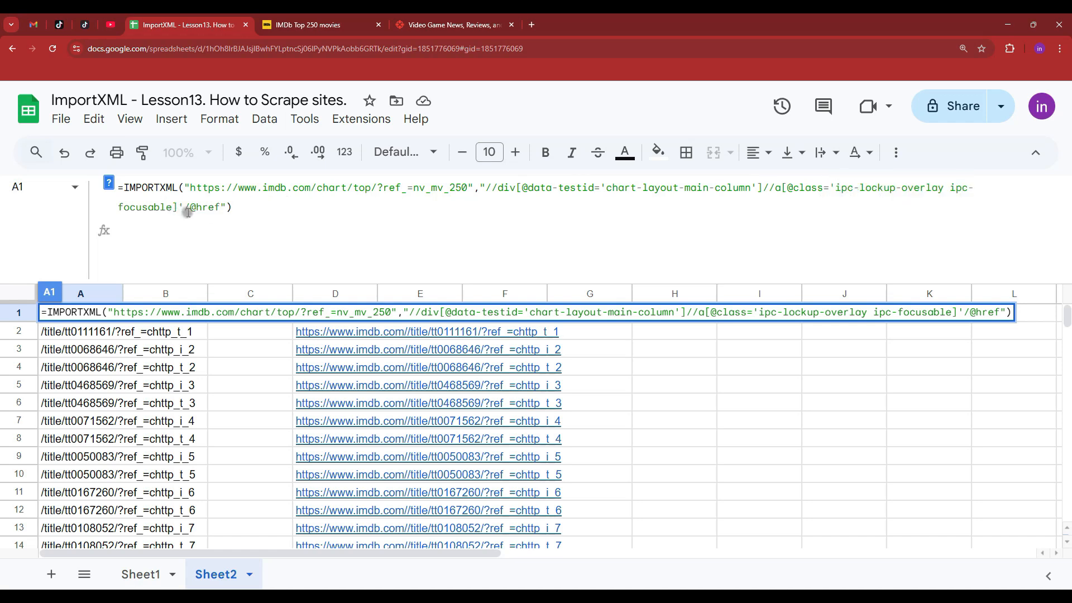
key(BackSpace)
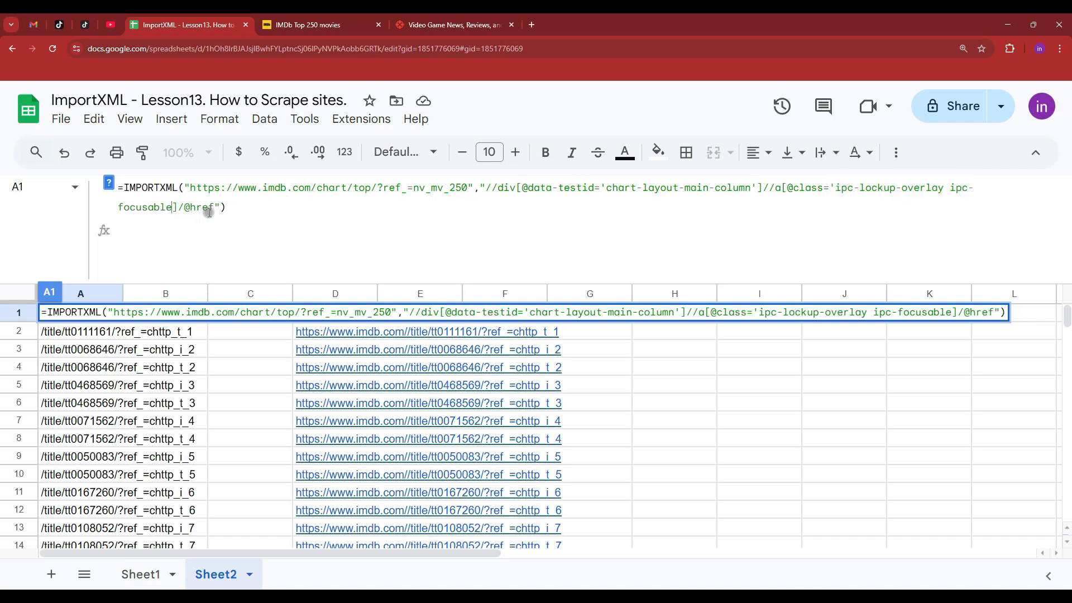
text(')
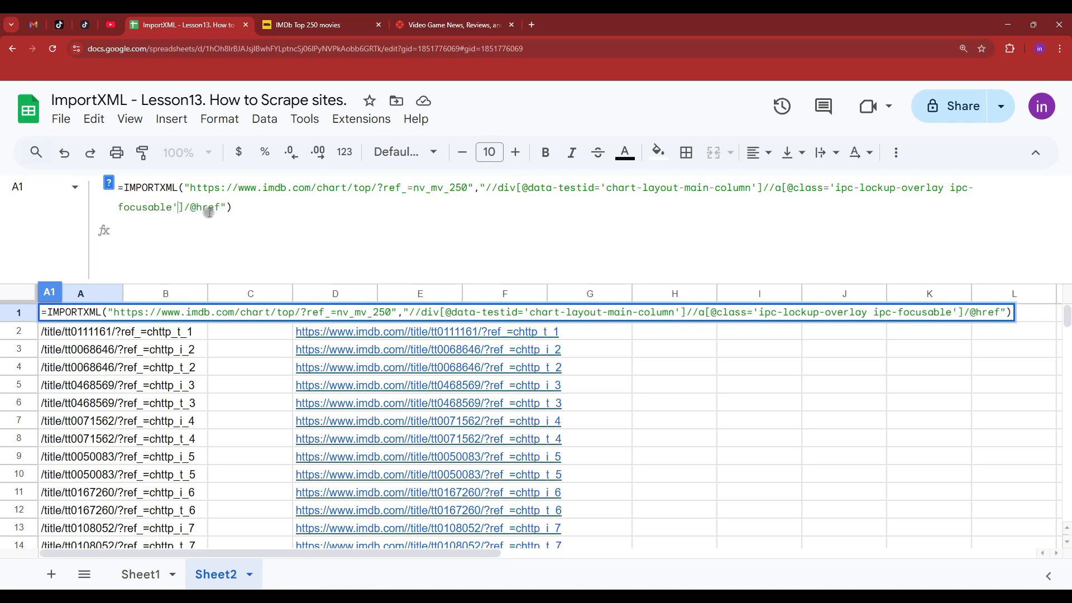
key(Return)
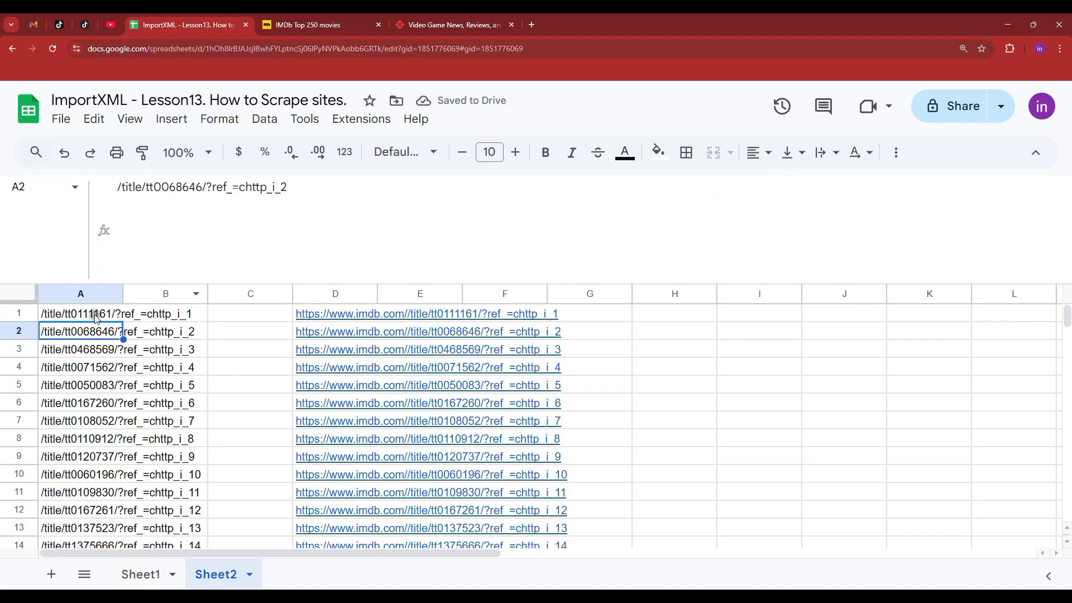
Hide column A and move the full-link column D directly after it as column B
click(94, 314)
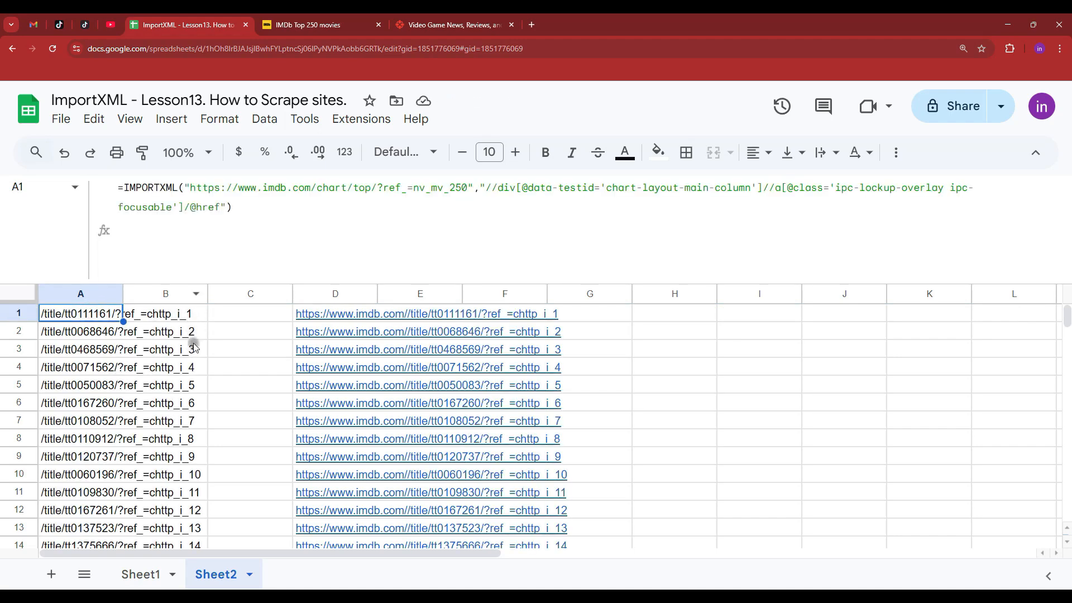
click(100, 336)
click(100, 348)
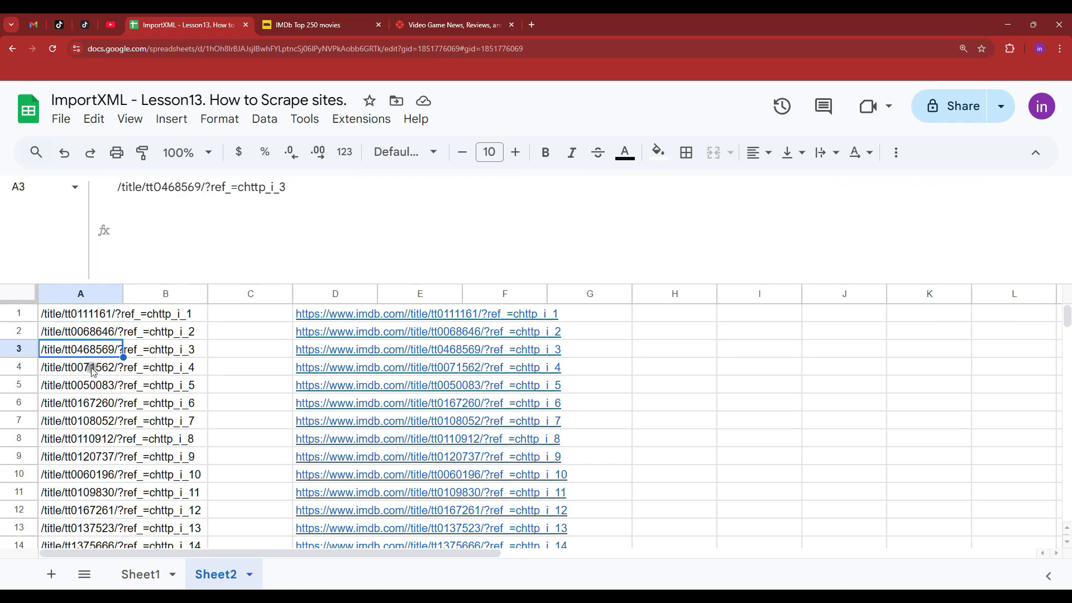
right_click(84, 293)
click(156, 395)
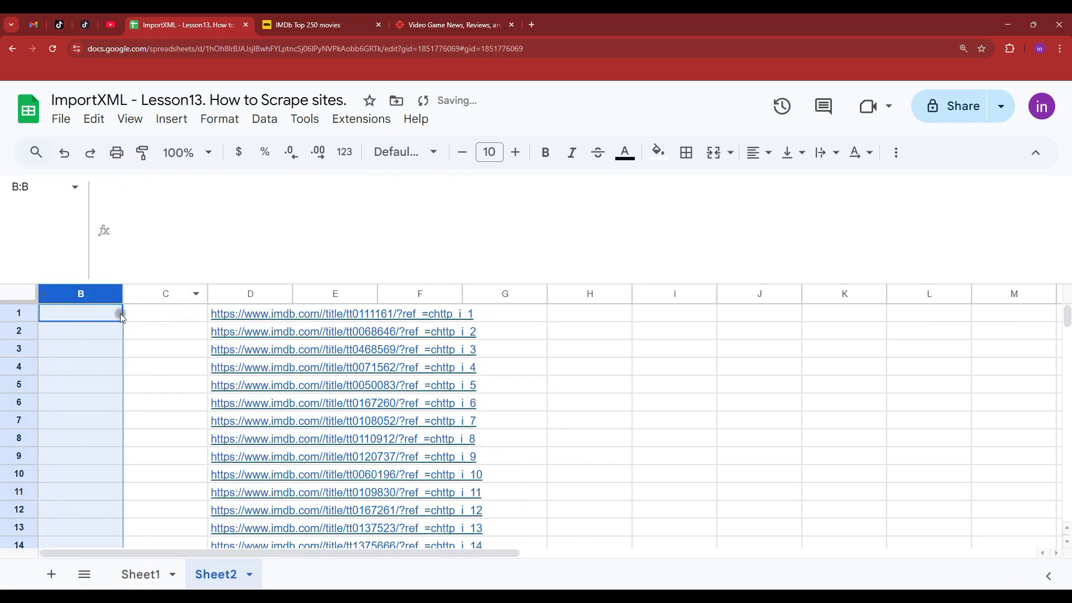
click(246, 293)
drag(246, 293, 81, 293)
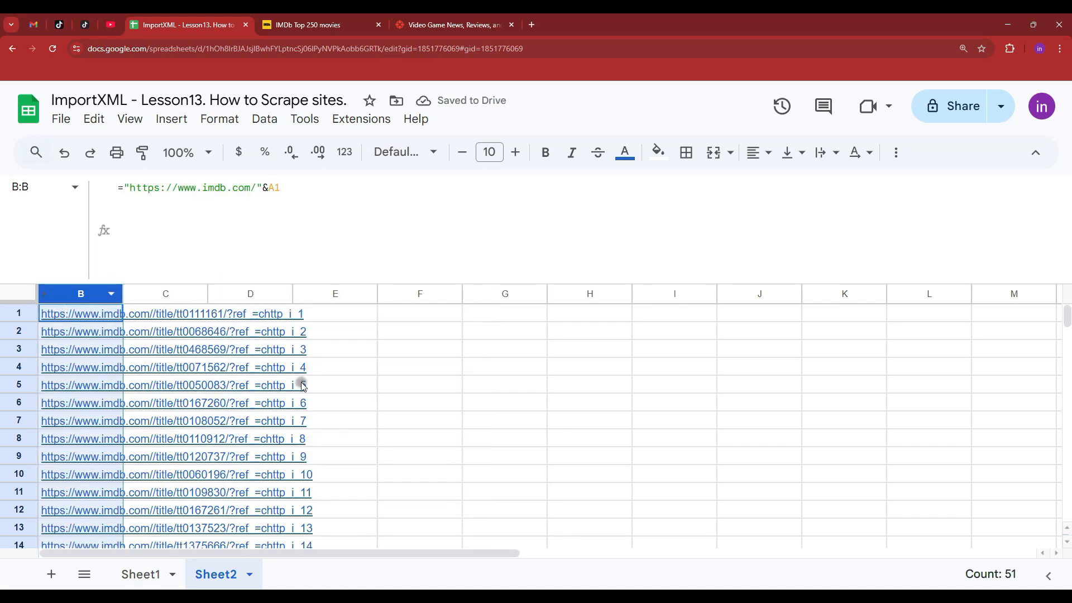
Rename Sheet2 as TOP250
scroll(317, 382, down, 2)
right_click(214, 571)
click(262, 363)
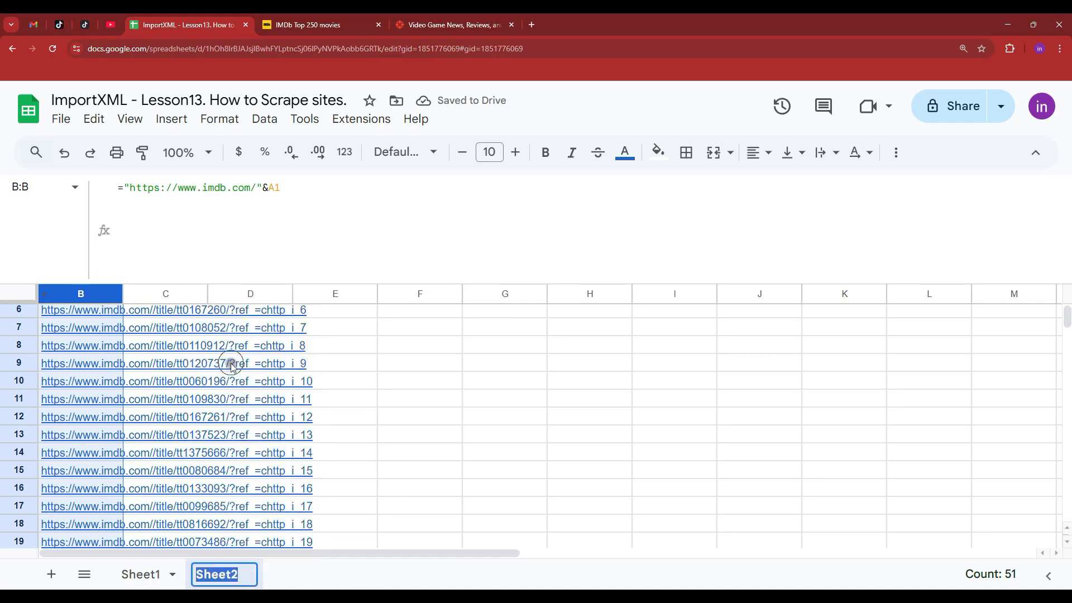
text(TOP)
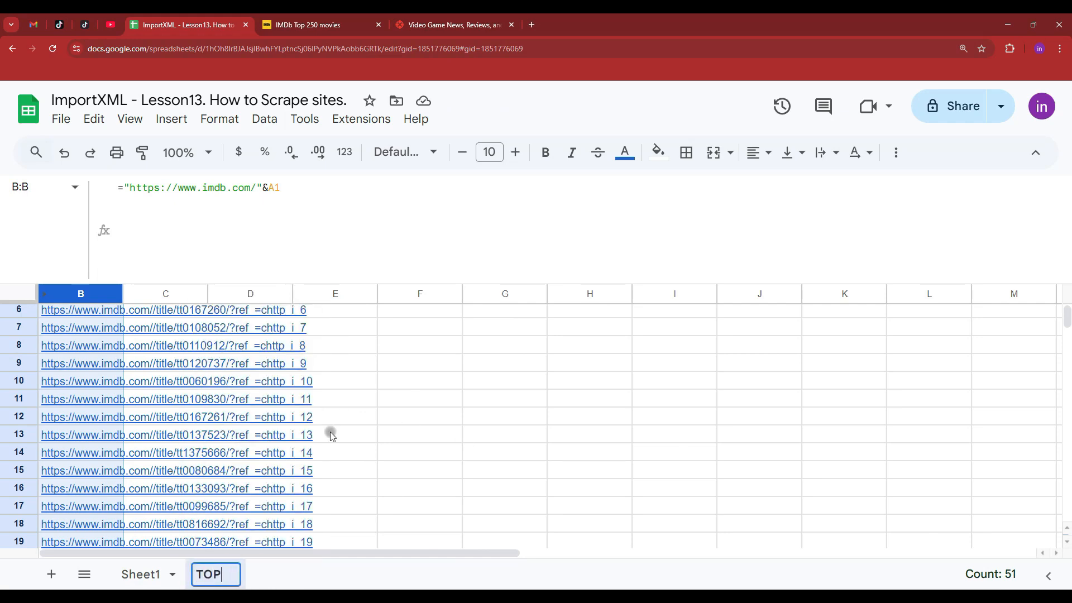
text(250)
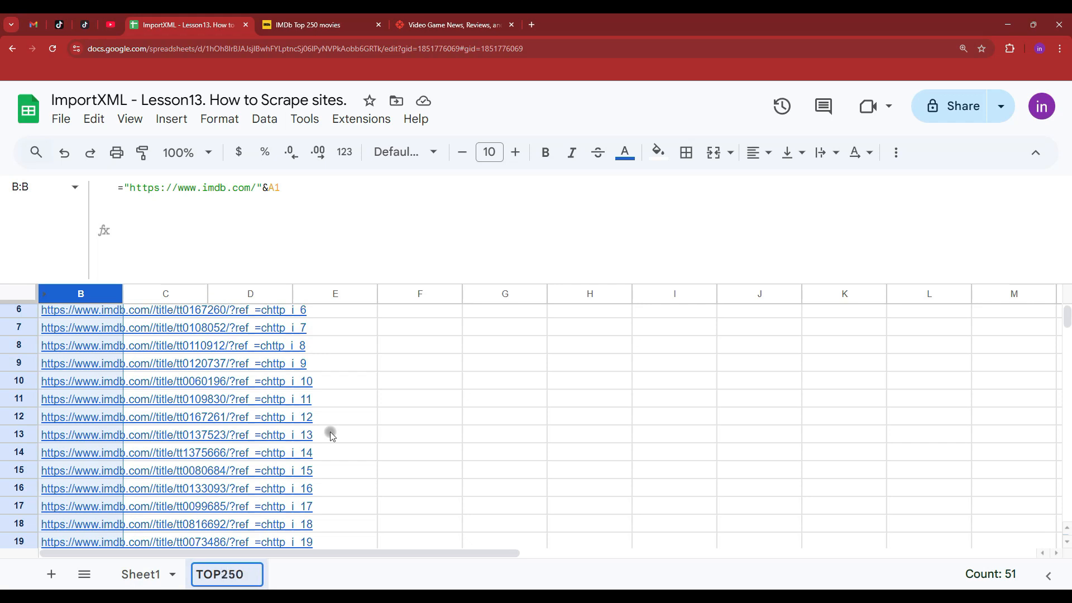
key(Return)
Set the text wrapping of link column B to clip
click(837, 152)
click(878, 184)
drag(156, 331, 162, 316)
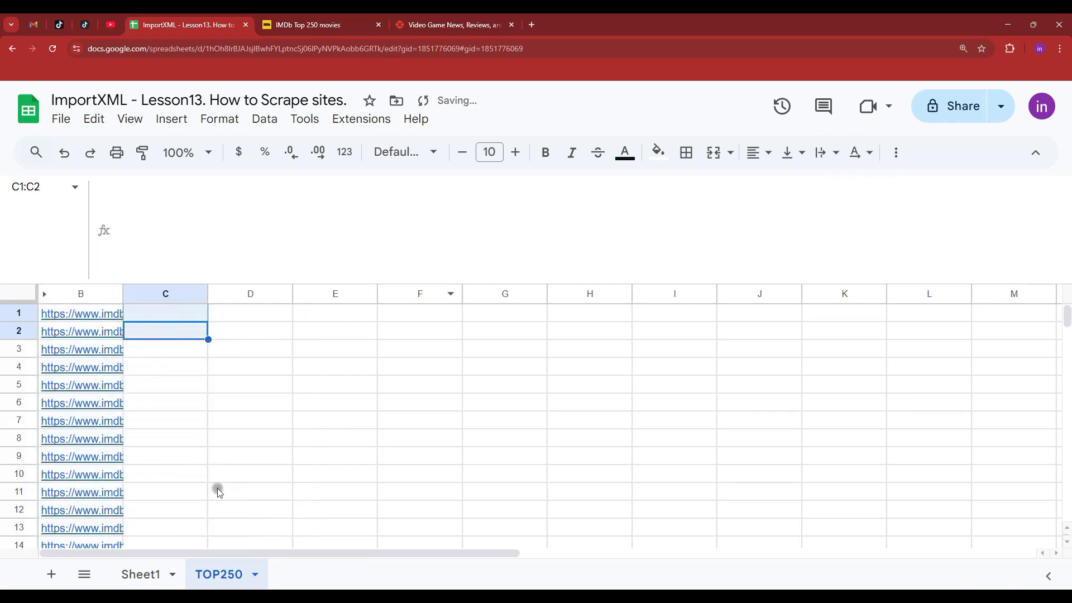
Open the link in B1, compare its movie page with the IMDb chart, close the page and return to the sheet
click(95, 319)
click(127, 337)
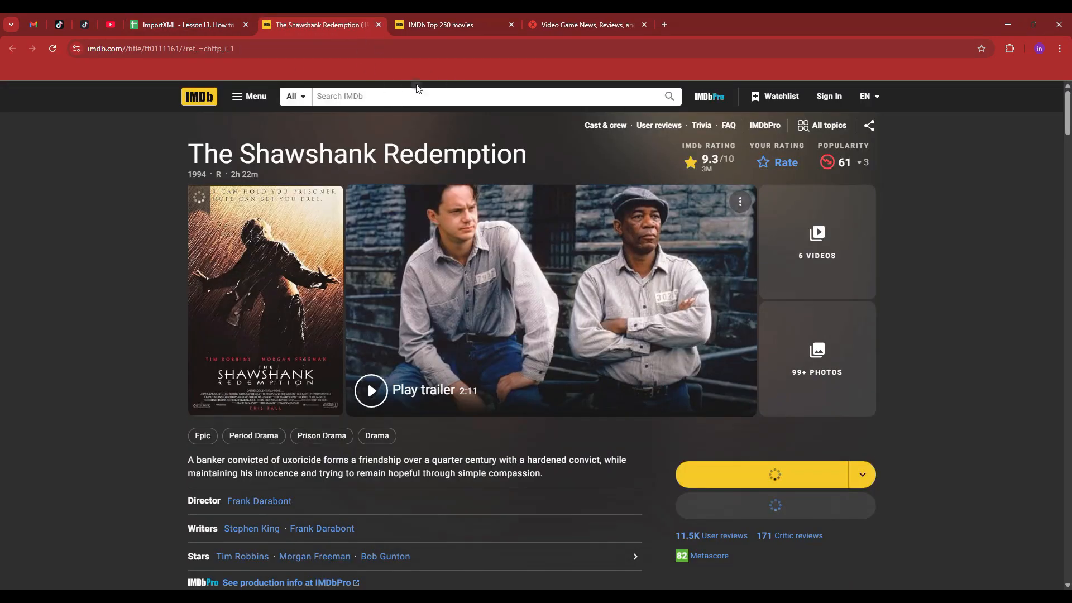
click(433, 22)
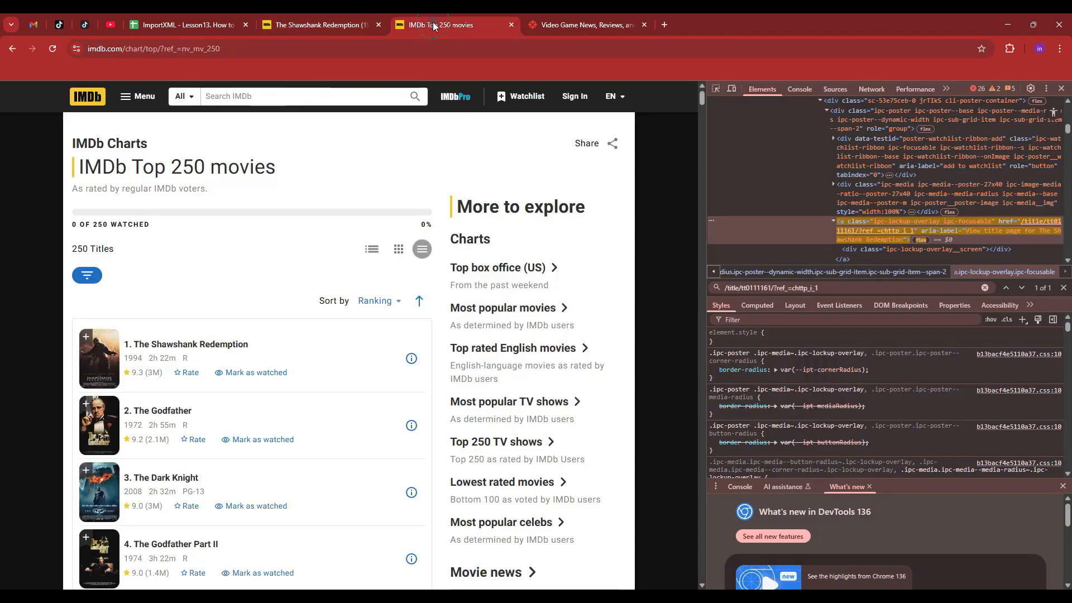
click(353, 22)
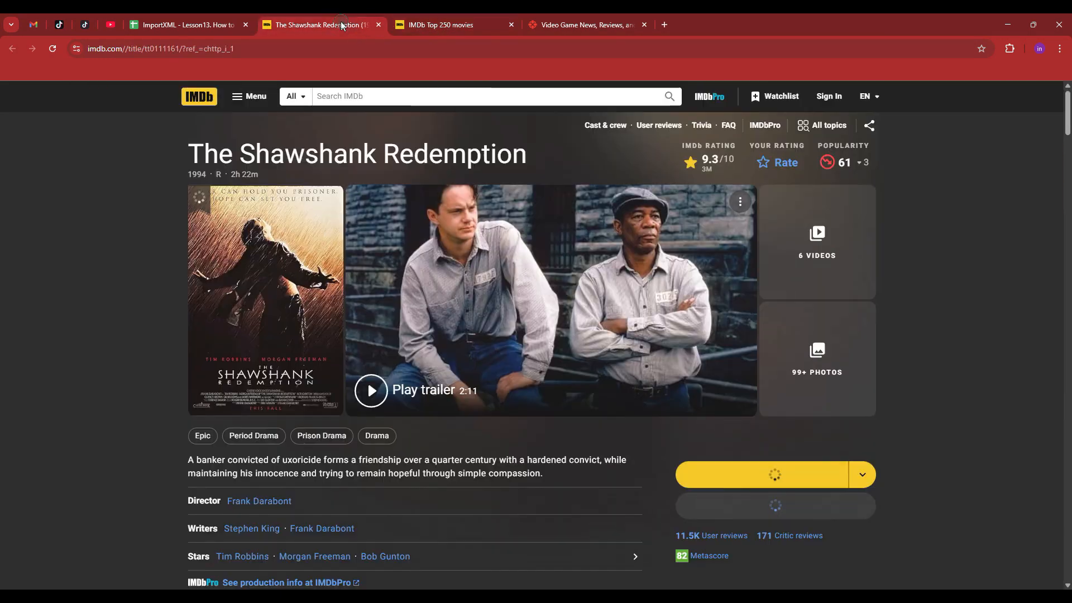
click(378, 25)
click(185, 25)
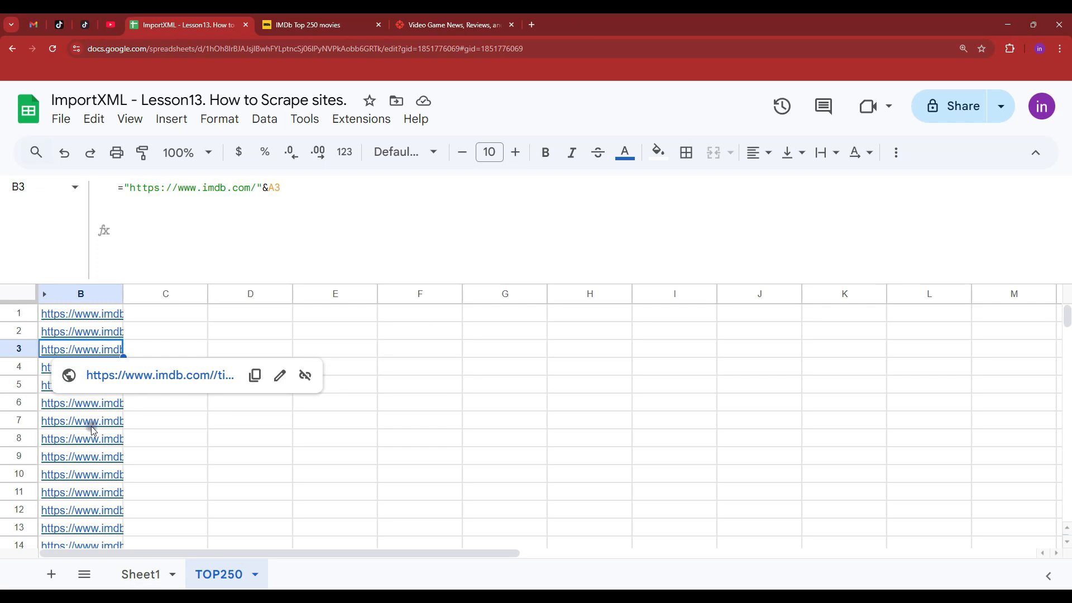
Open the movie link in B7 to check its page, close that page and return to the sheet
click(158, 447)
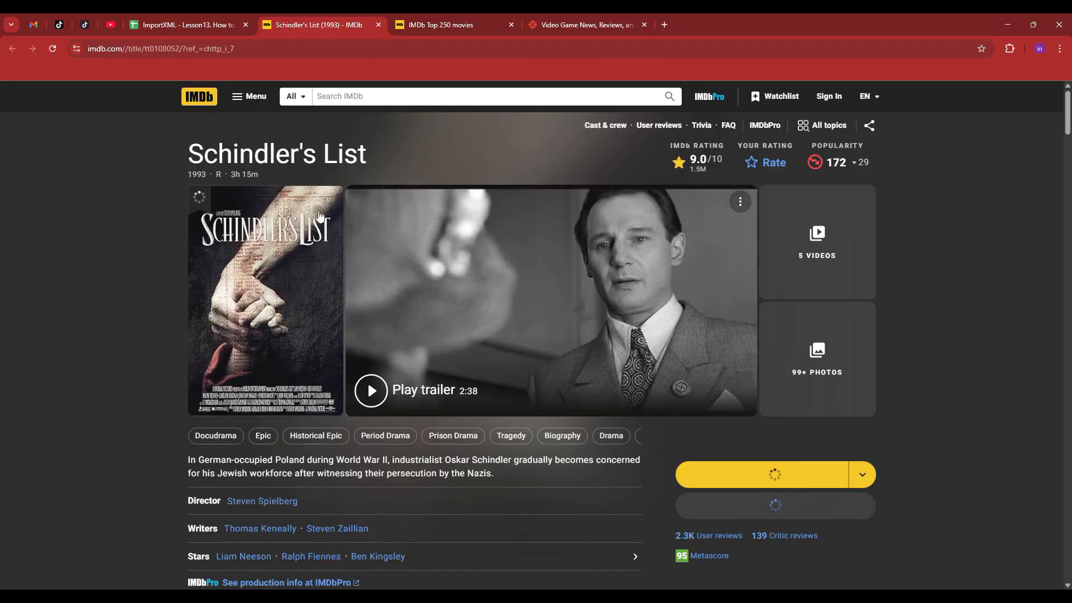
click(378, 25)
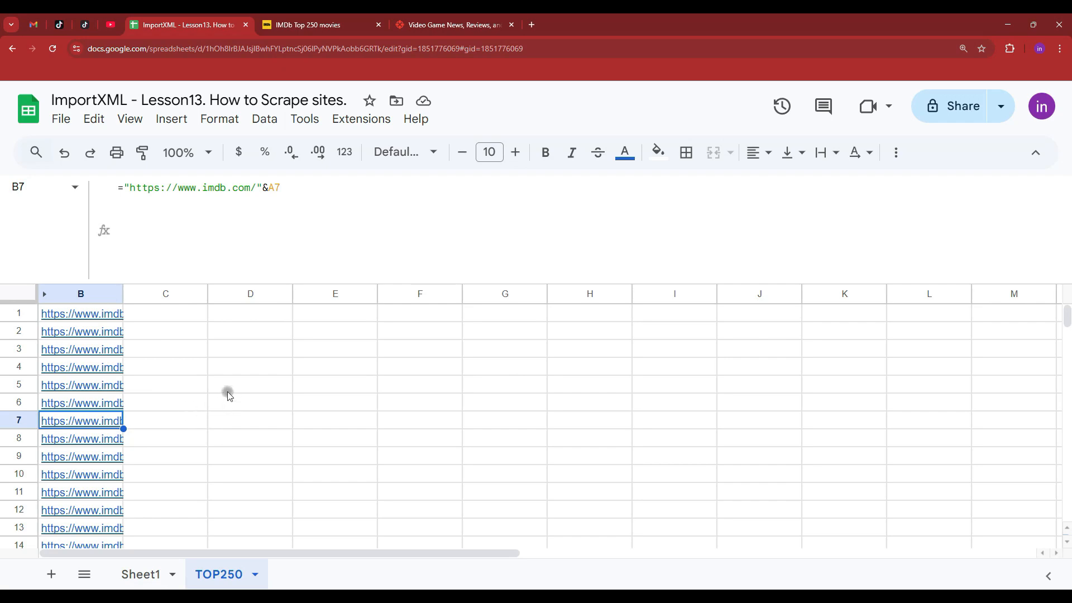
Unhide column A and resize the formula bar to show the full IMPORTXML formula of A1
drag(170, 279, 186, 203)
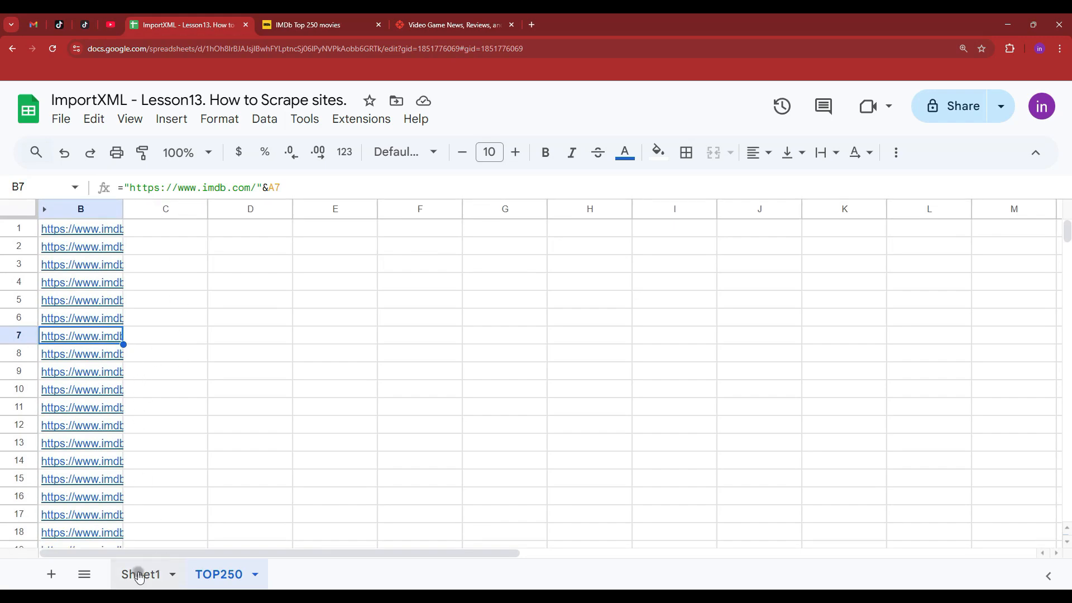
click(44, 208)
click(88, 231)
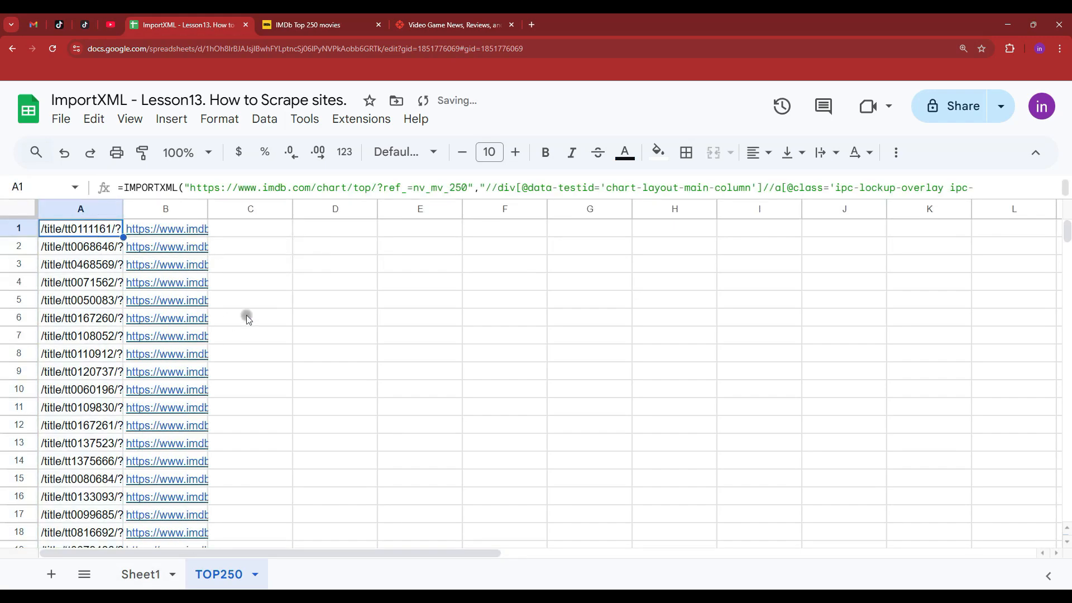
drag(462, 201, 476, 239)
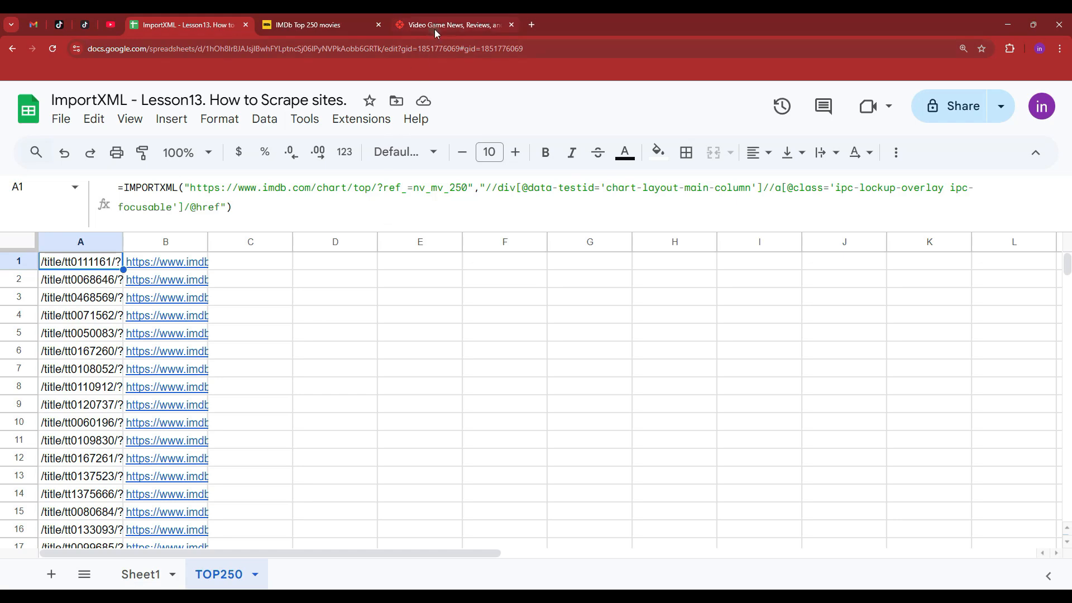
Copy the XPath of The Shawshank Redemption's link element on the IMDb chart page and paste it into D1 of the TOP250 sheet
key(ctrl+Tab)
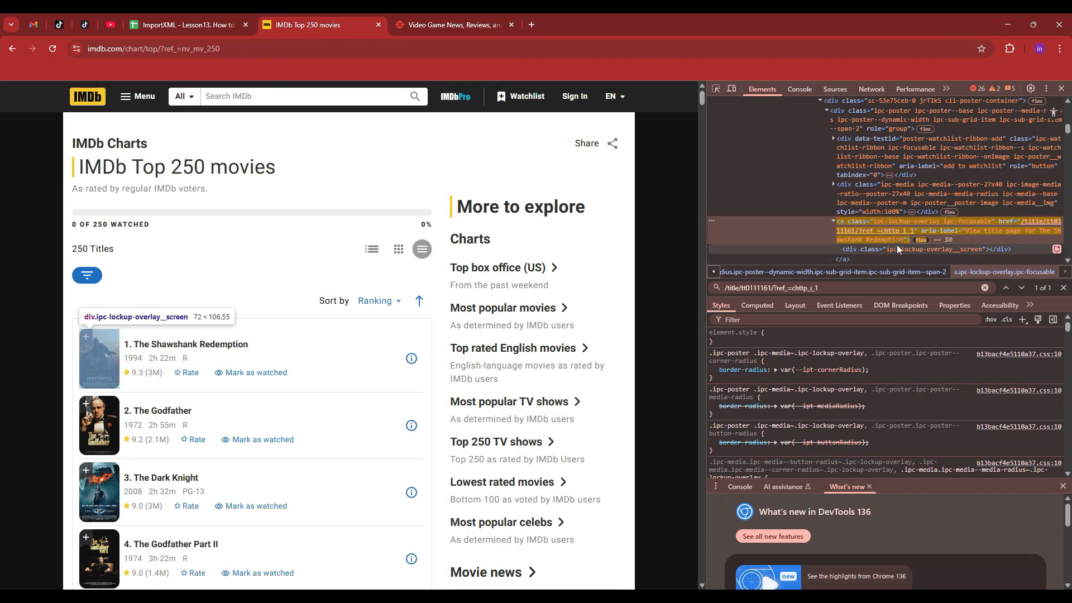
right_click(857, 238)
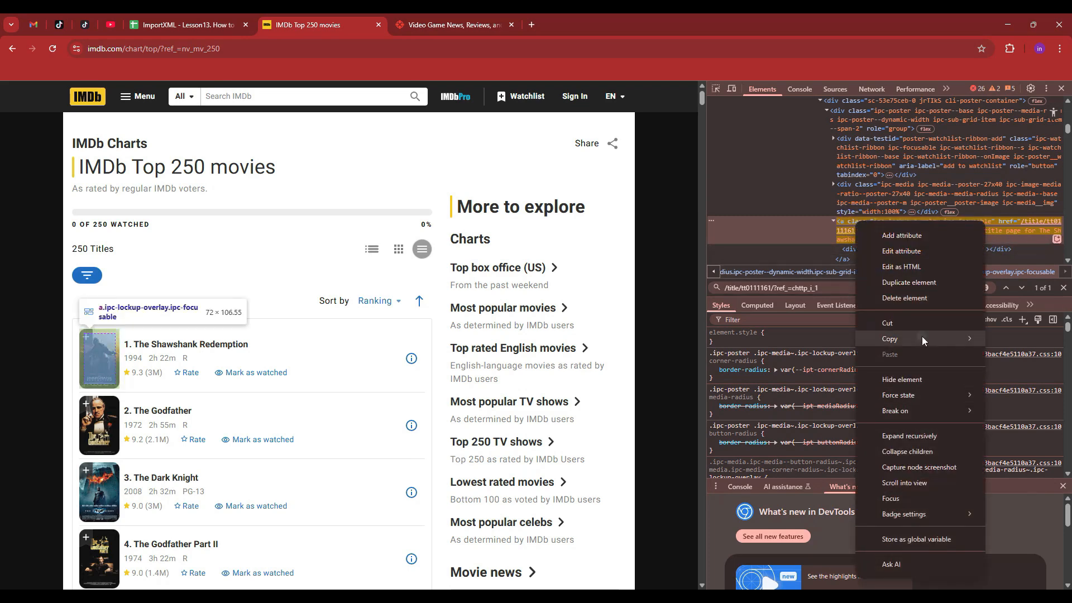
mouse_move(922, 336)
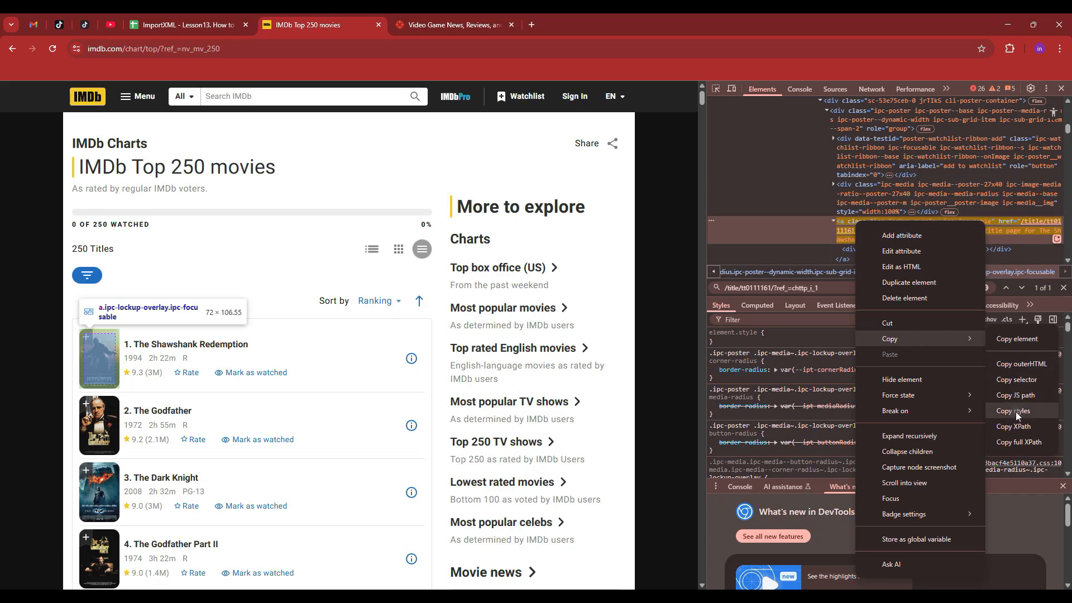
click(1014, 442)
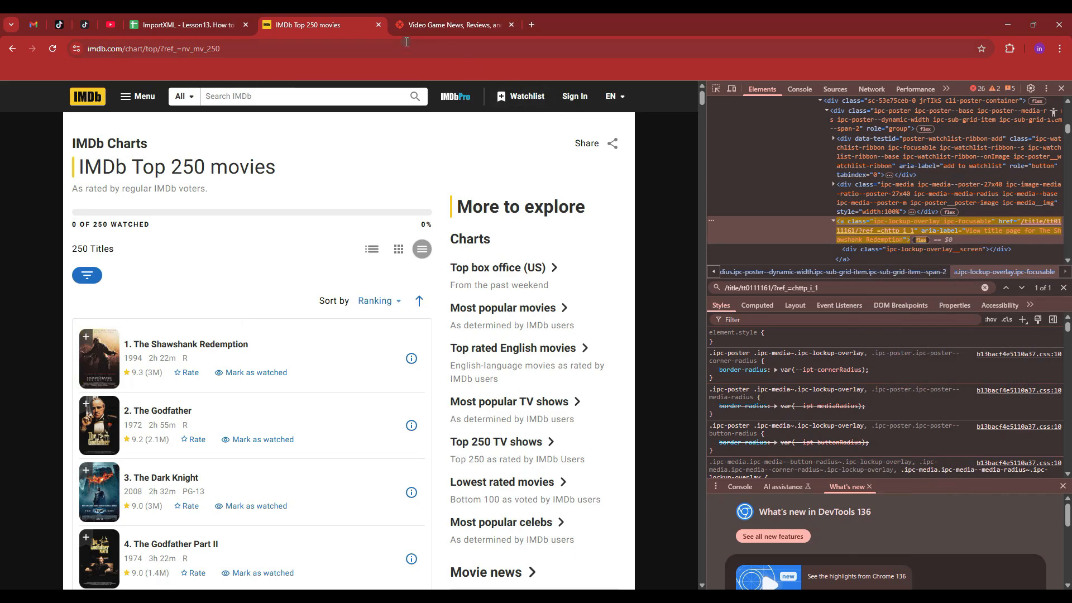
click(212, 25)
double_click(343, 260)
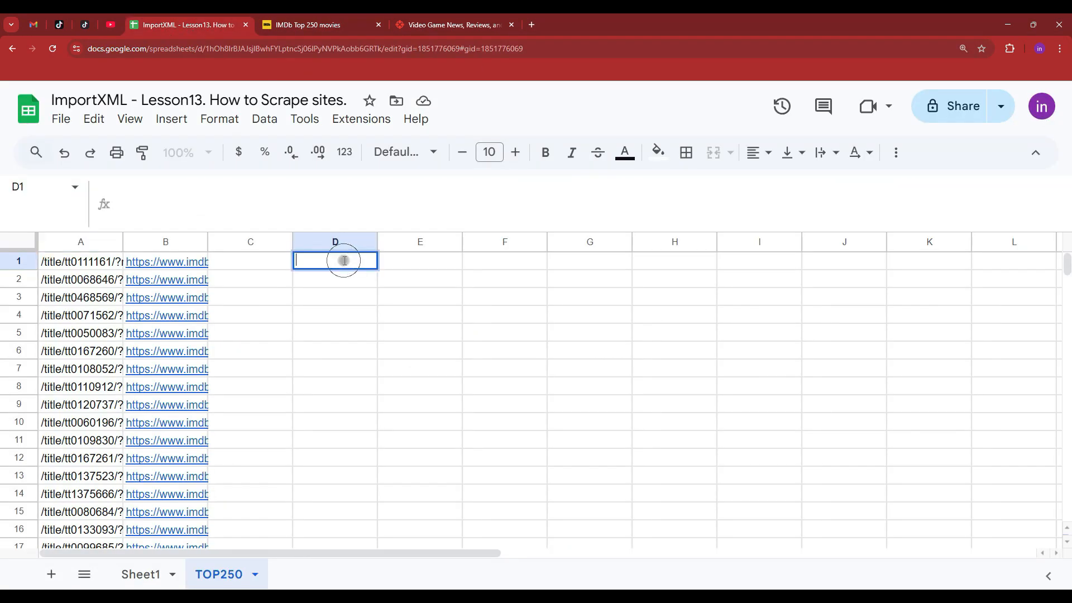
key(ctrl+v)
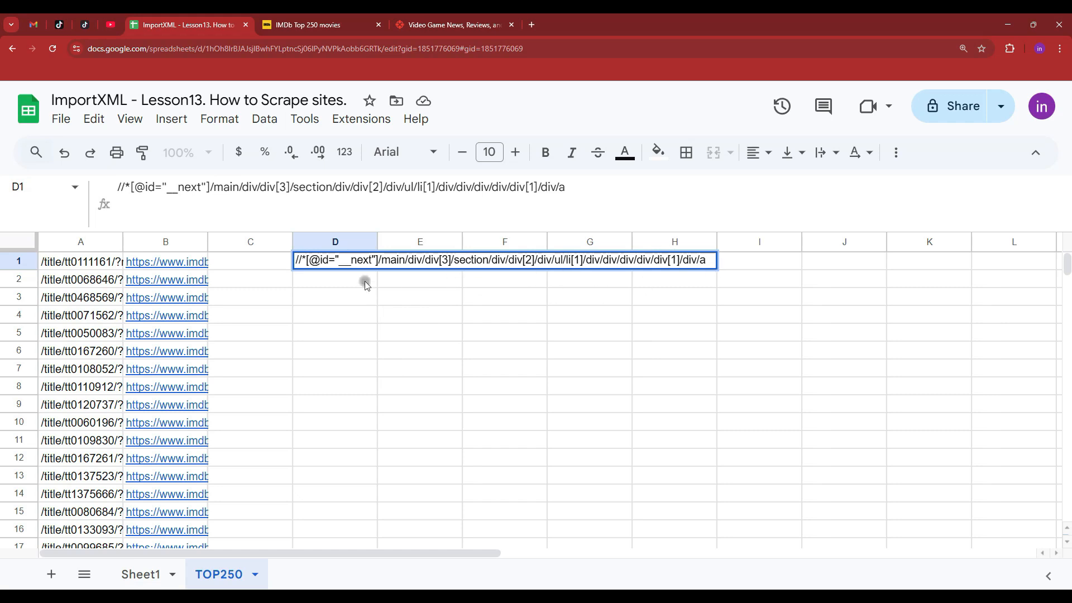
key(Return)
Compare the copied XPath in D1 with the custom XPath in A1's IMPORTXML formula
click(339, 267)
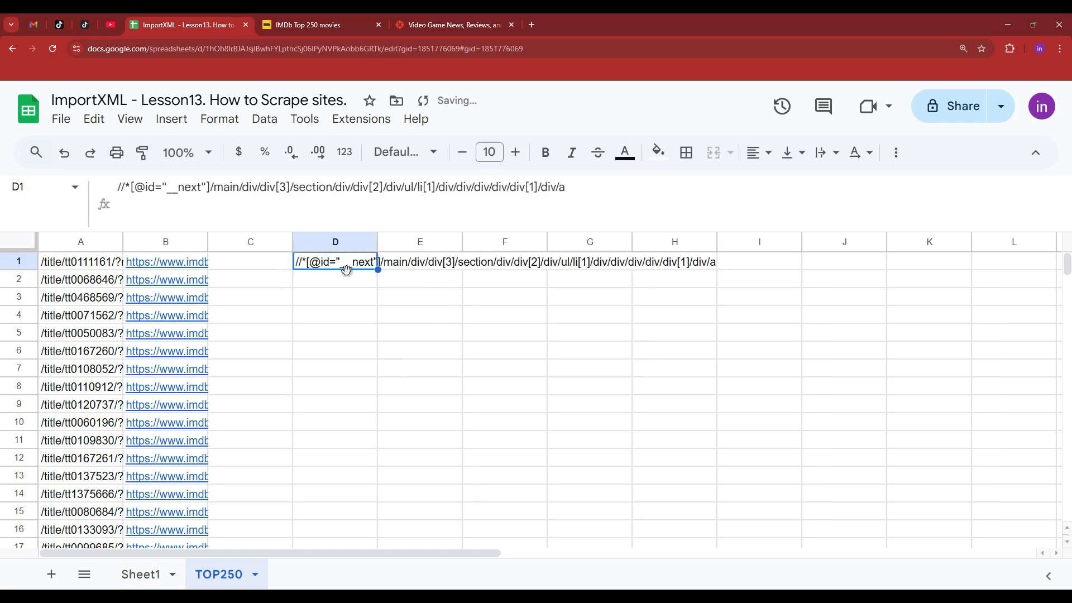
click(81, 267)
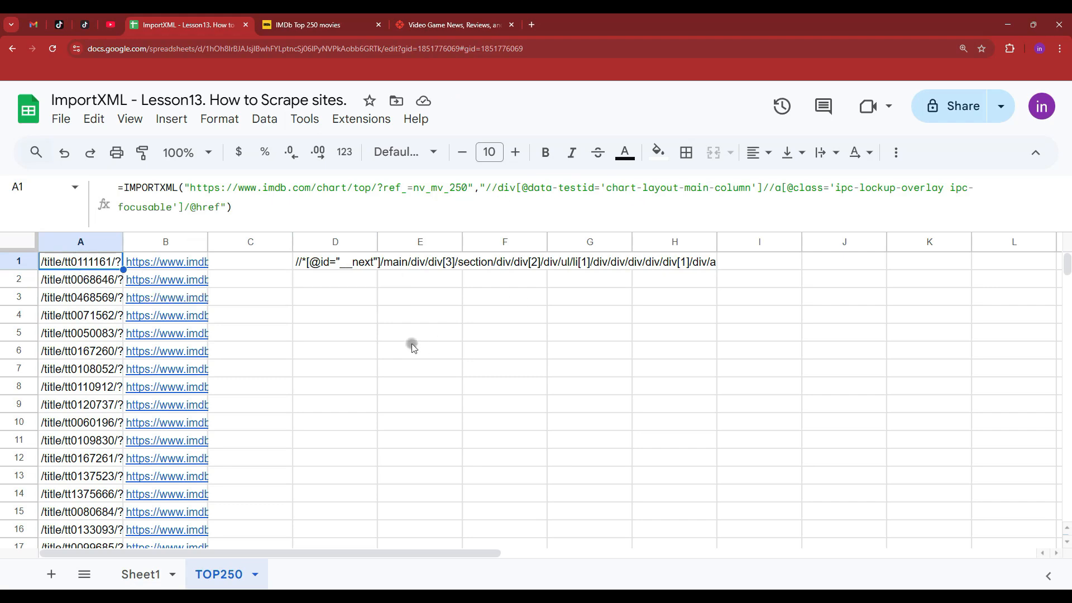
click(352, 282)
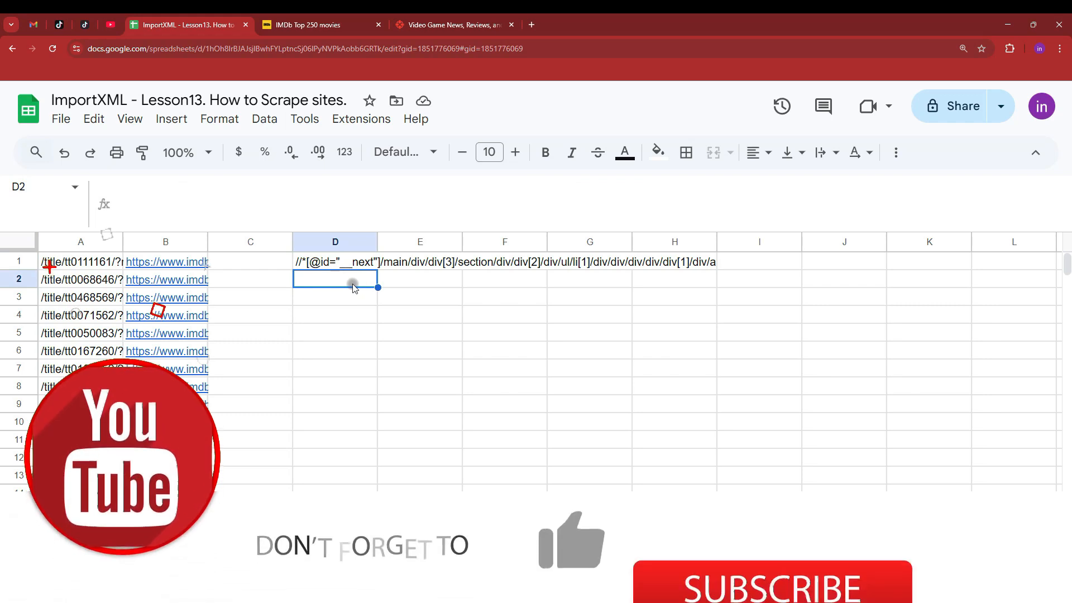